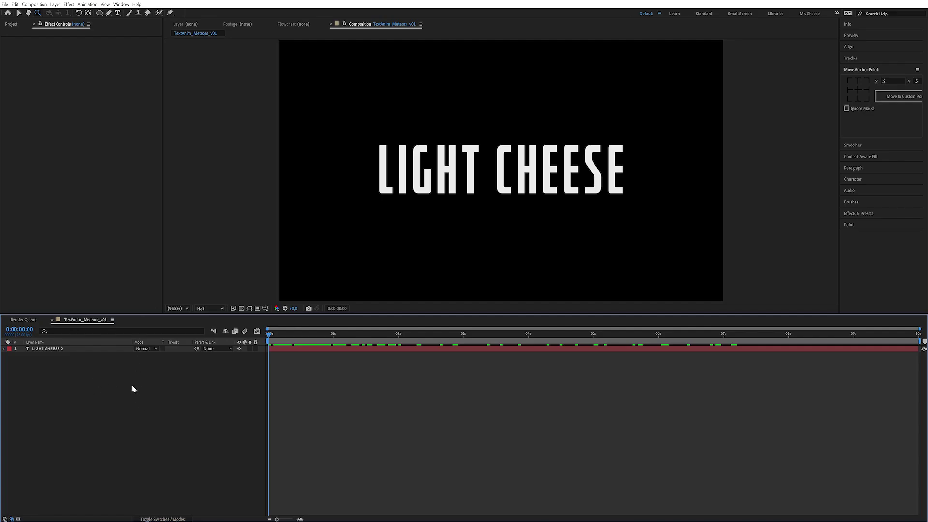
Precompose the LIGHT CHEESE text layer into a new comp named TEXT
{"action": "key", "text": "ctrl+a"}
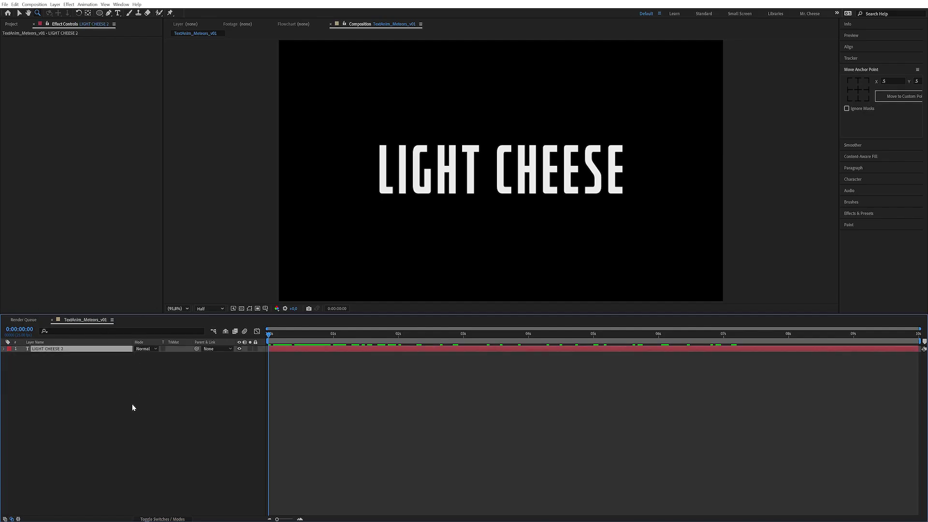
{"action": "key", "text": "ctrl+shift+c"}
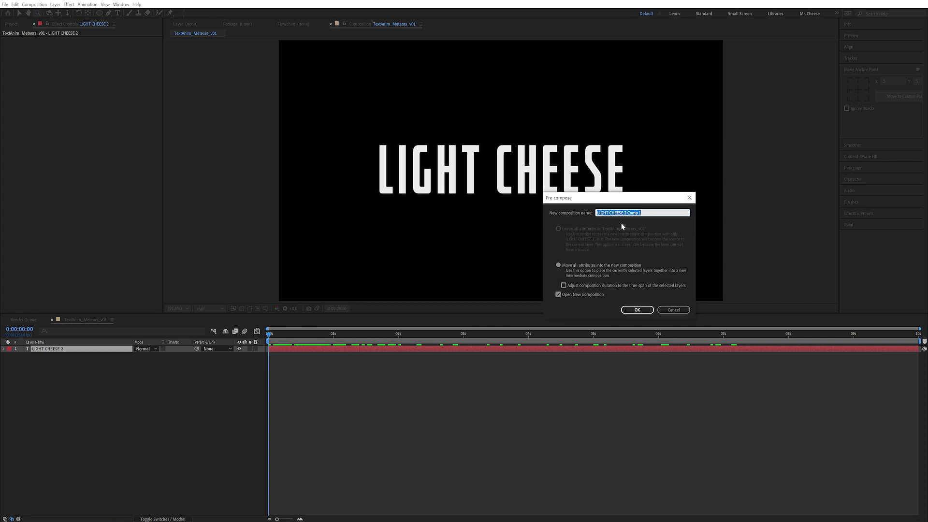
{"action": "type", "text": "TEXT"}
{"action": "key", "text": "Return"}
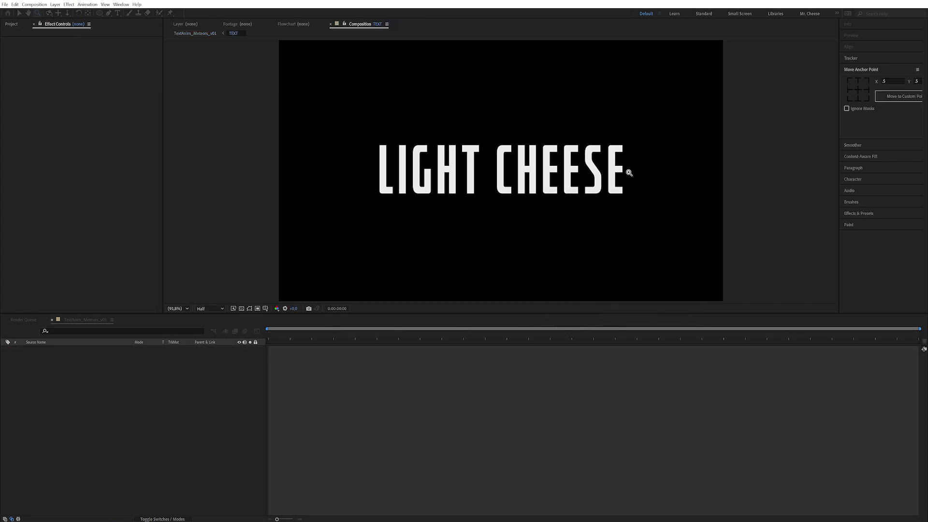
Make the text fill black inside TEXT and return to TextAnim_Meteors_v01
{"action": "key", "text": "ctrl+a"}
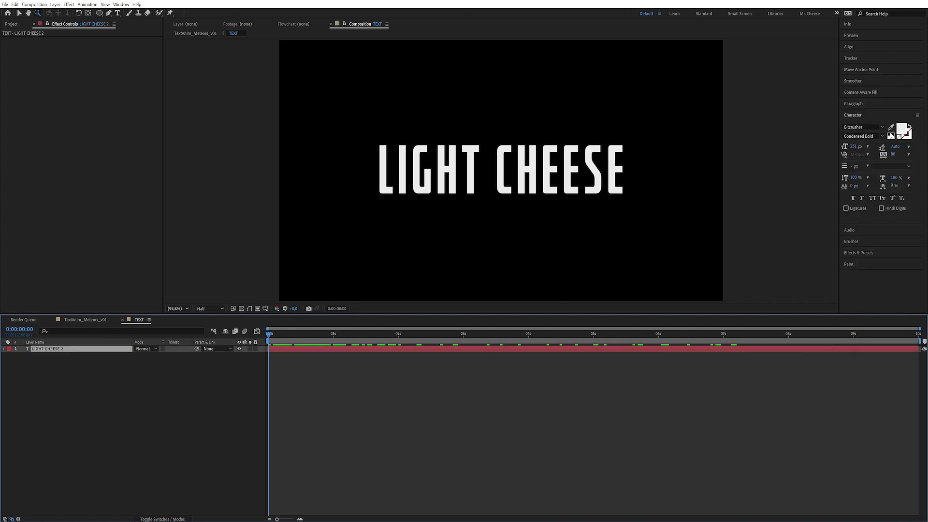
{"action": "left_click", "coordinate": [891, 136]}
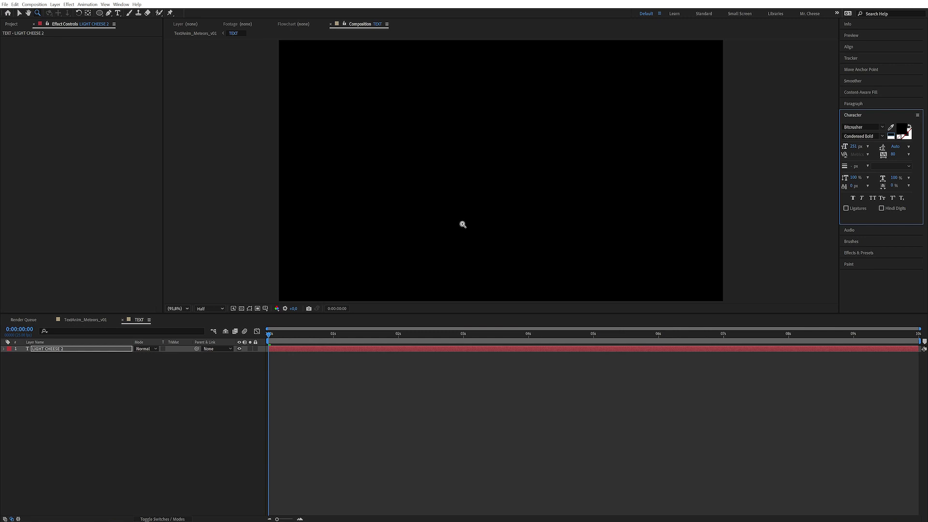
{"action": "left_click", "coordinate": [123, 320]}
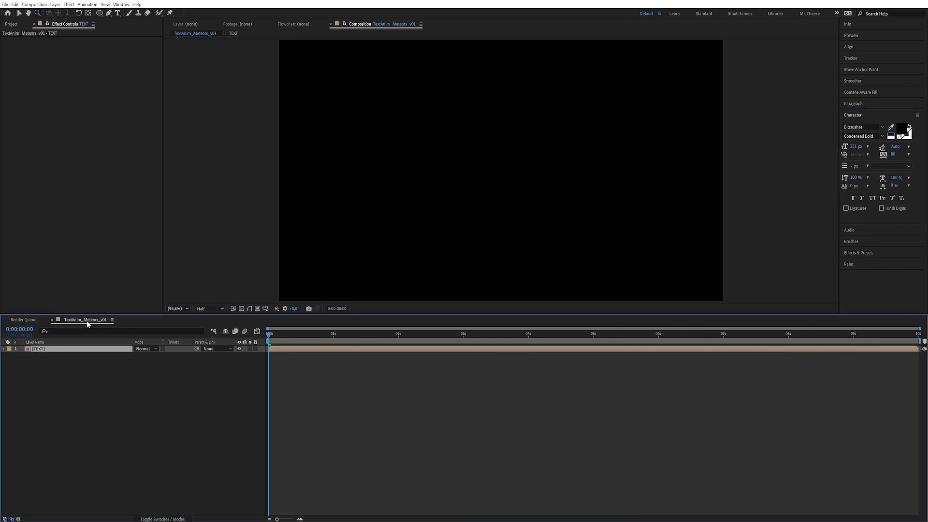
Apply Fractal Noise to the TEXT precomp layer via a 'frac' effects search
{"action": "left_click", "coordinate": [56, 348]}
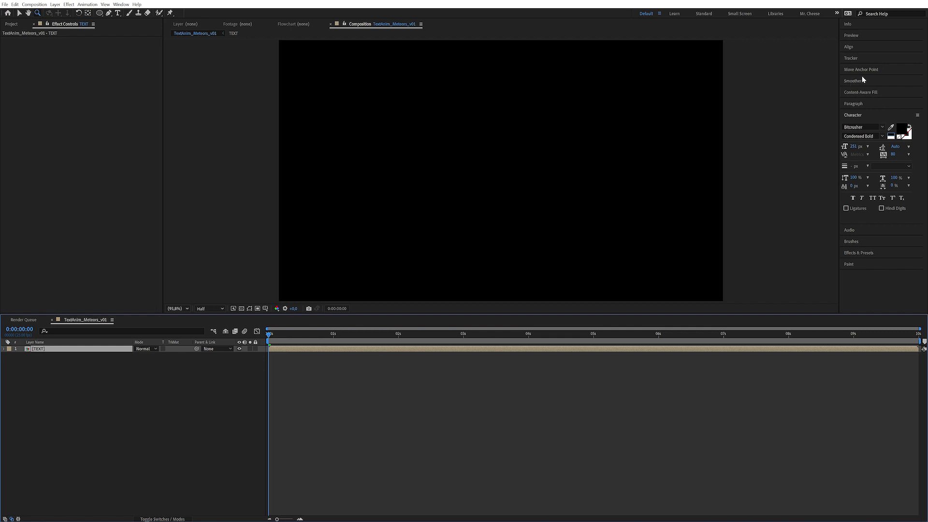
{"action": "left_click", "coordinate": [859, 252]}
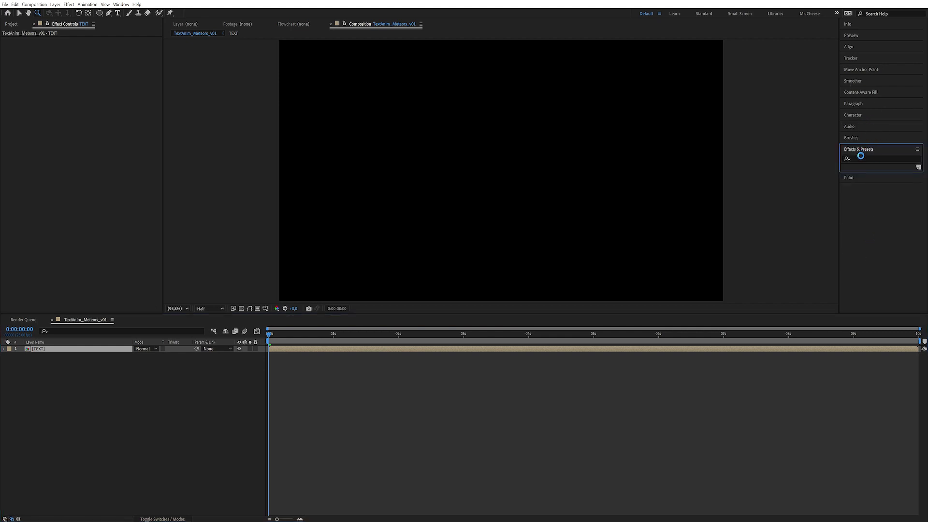
{"action": "left_click", "coordinate": [859, 156]}
{"action": "type", "text": "frac"}
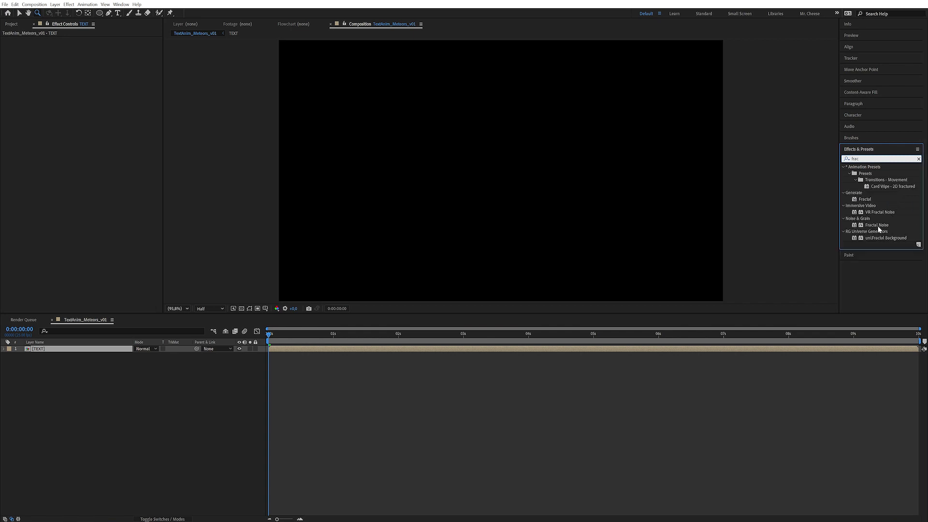
{"action": "double_click", "coordinate": [877, 226]}
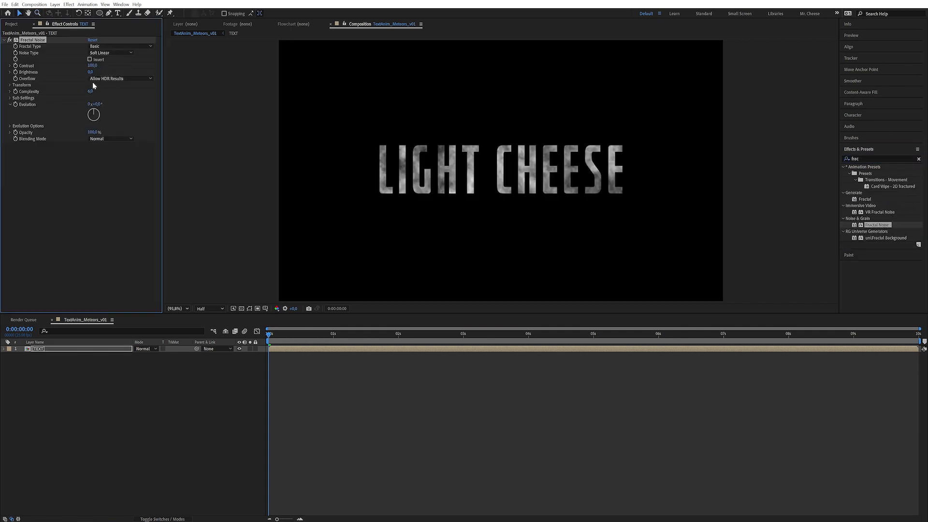
Set the noise to Small Bumps with high contrast, Scale 34 and Brightness 262
{"action": "left_click_drag", "start_coordinate": [92, 65], "coordinate": [494, 27]}
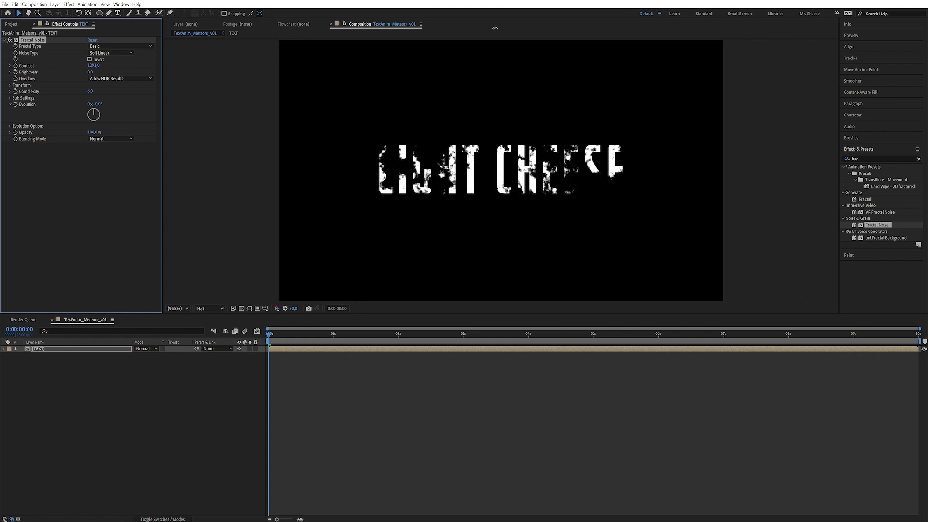
{"action": "left_click", "coordinate": [112, 47]}
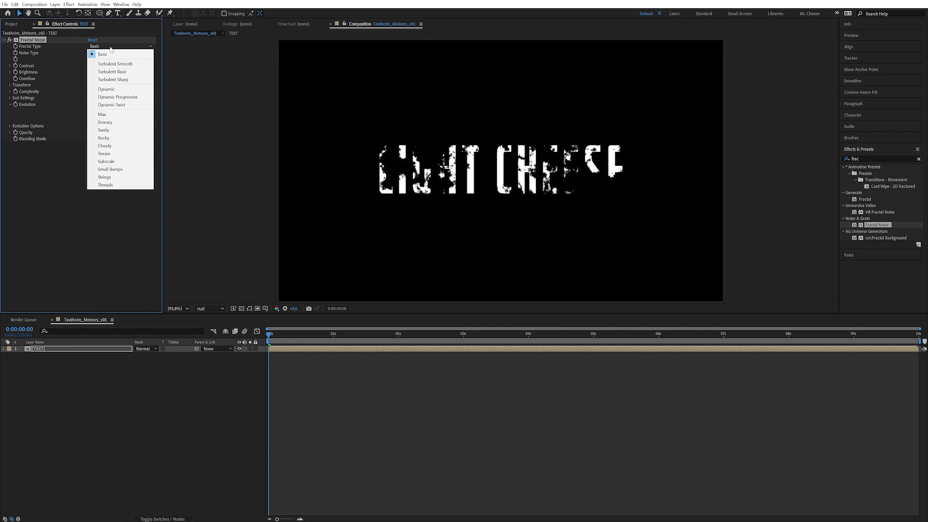
{"action": "left_click", "coordinate": [123, 171]}
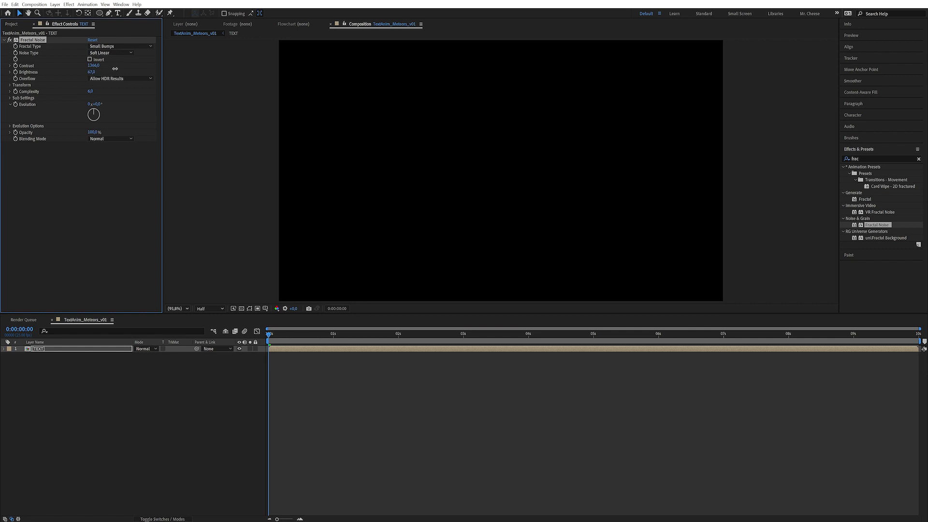
{"action": "left_click_drag", "start_coordinate": [154, 65], "coordinate": [298, 36]}
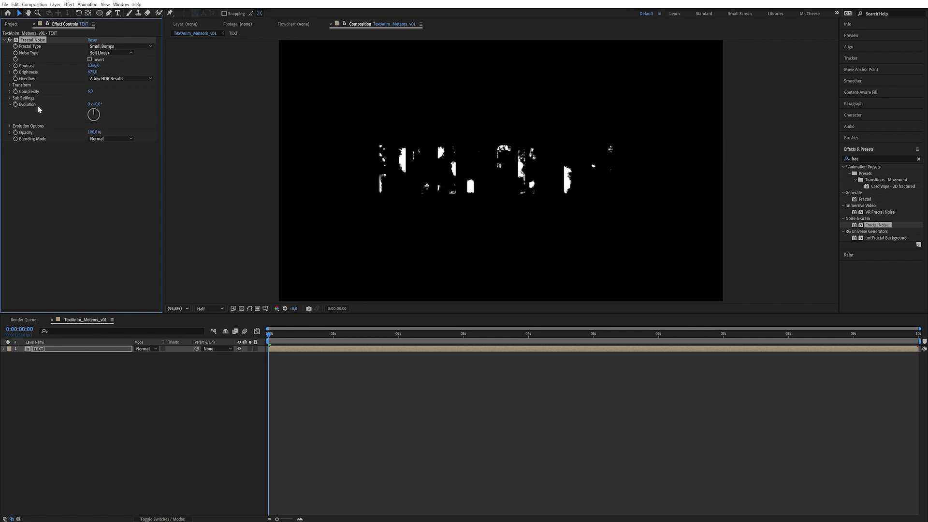
{"action": "left_click", "coordinate": [9, 85]}
{"action": "left_click_drag", "start_coordinate": [90, 104], "coordinate": [71, 106]}
{"action": "left_click_drag", "start_coordinate": [91, 72], "coordinate": [48, 79]}
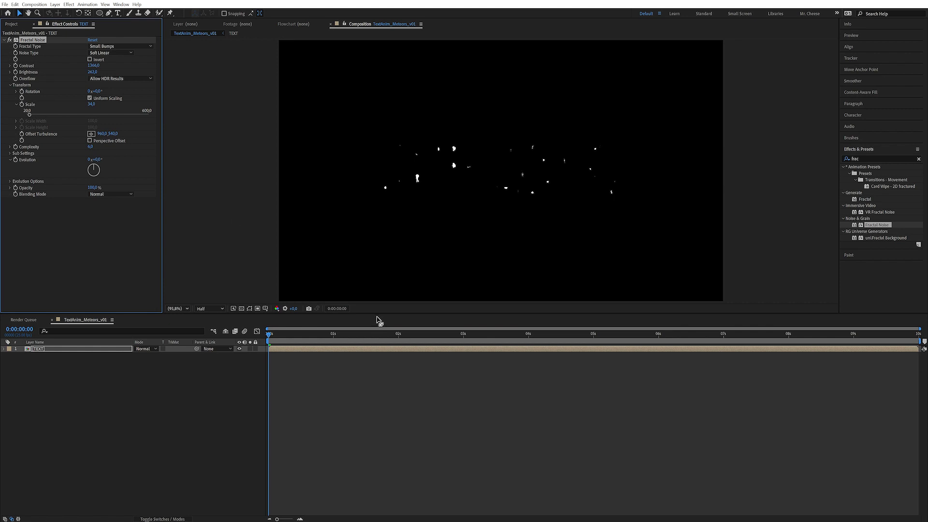
{"action": "left_click_drag", "start_coordinate": [323, 334], "coordinate": [318, 333]}
{"action": "key", "text": "Home"}
{"action": "left_click", "coordinate": [44, 116]}
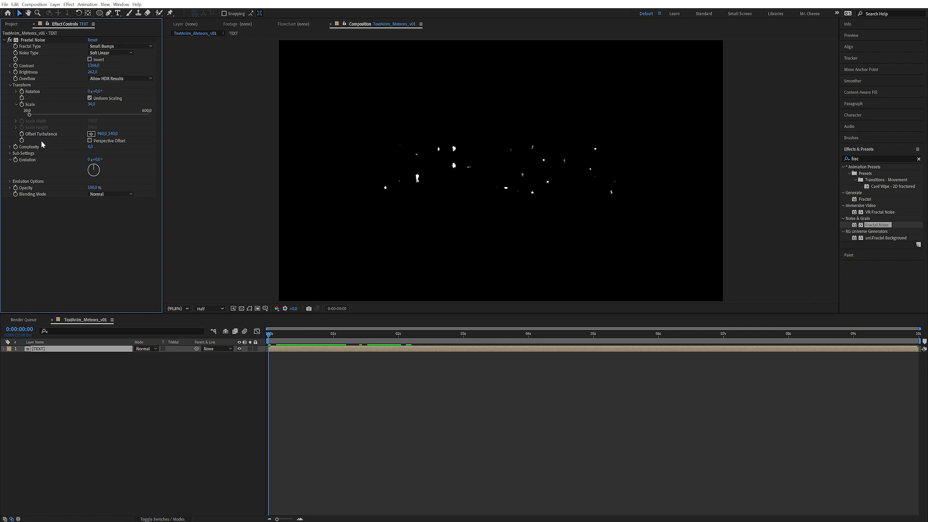
Add a Slider Control to the TEXT layer and name it Speed
{"action": "left_click", "coordinate": [879, 158]}
{"action": "type", "text": "slider"}
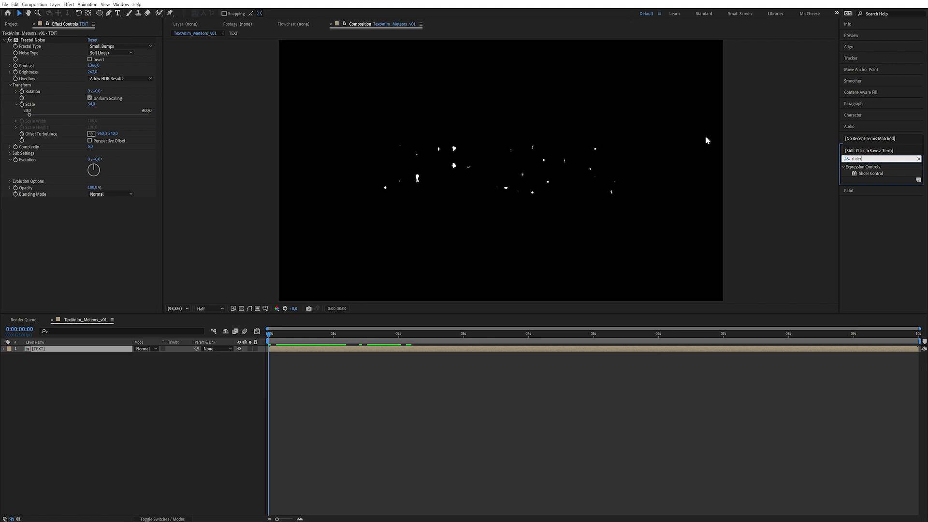
{"action": "left_click", "coordinate": [856, 157]}
{"action": "left_click_drag", "start_coordinate": [870, 173], "coordinate": [47, 184]}
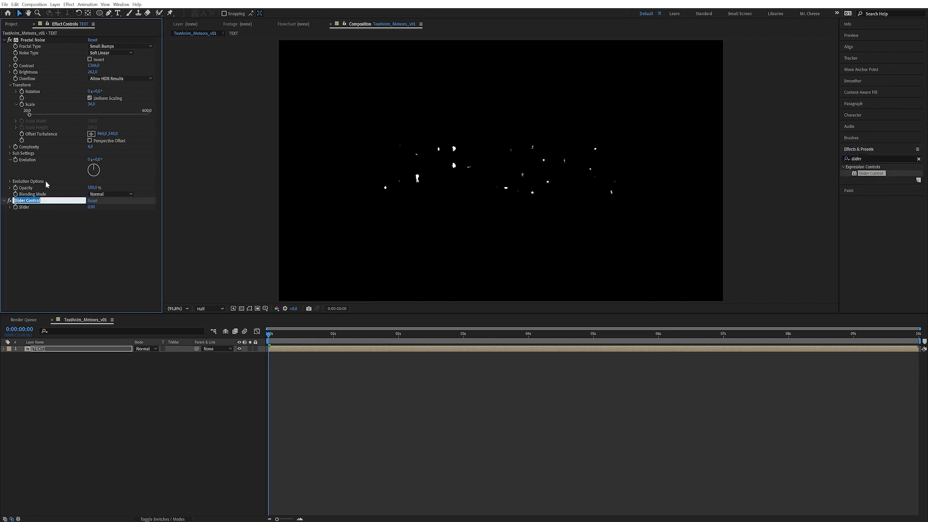
{"action": "type", "text": "Speed"}
{"action": "key", "text": "Return"}
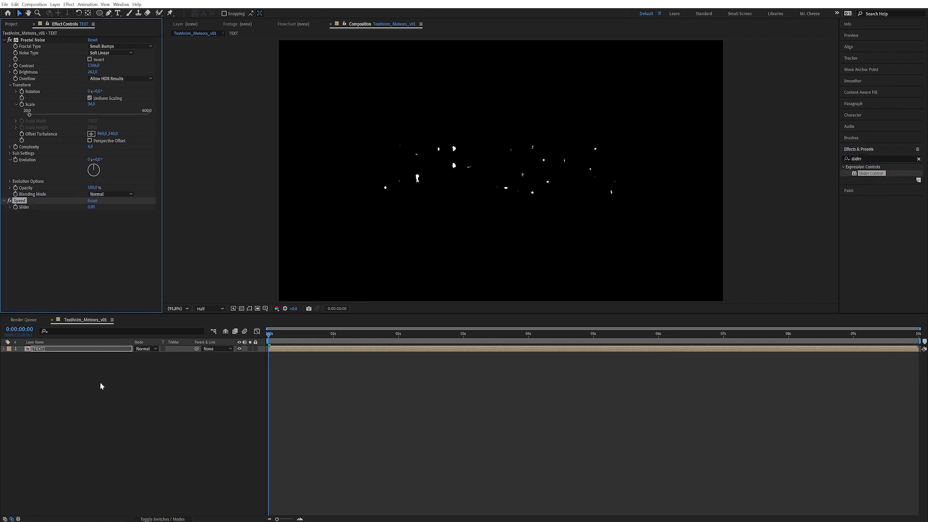
Start an Offset Turbulence expression with A = linked to the Speed slider
{"action": "left_click", "coordinate": [101, 384]}
{"action": "left_click", "coordinate": [20, 201]}
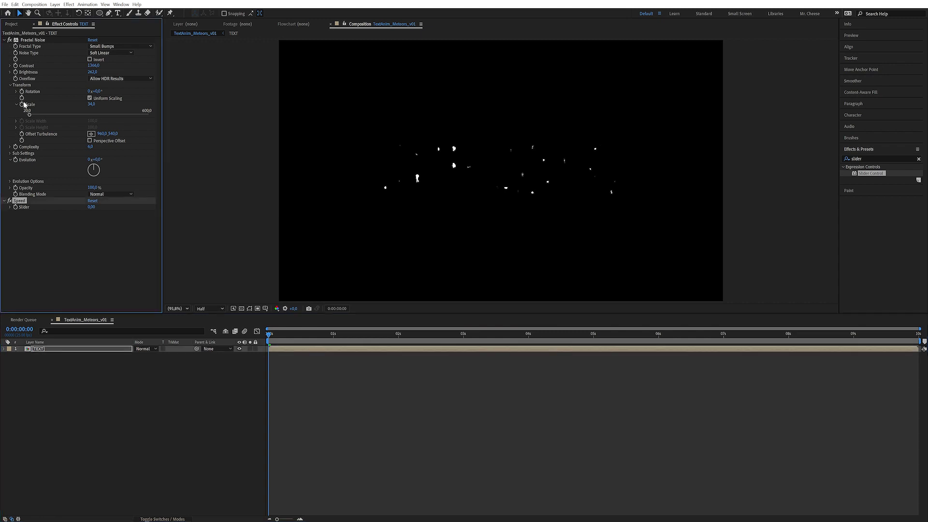
{"action": "left_click", "coordinate": [22, 135], "text": "alt"}
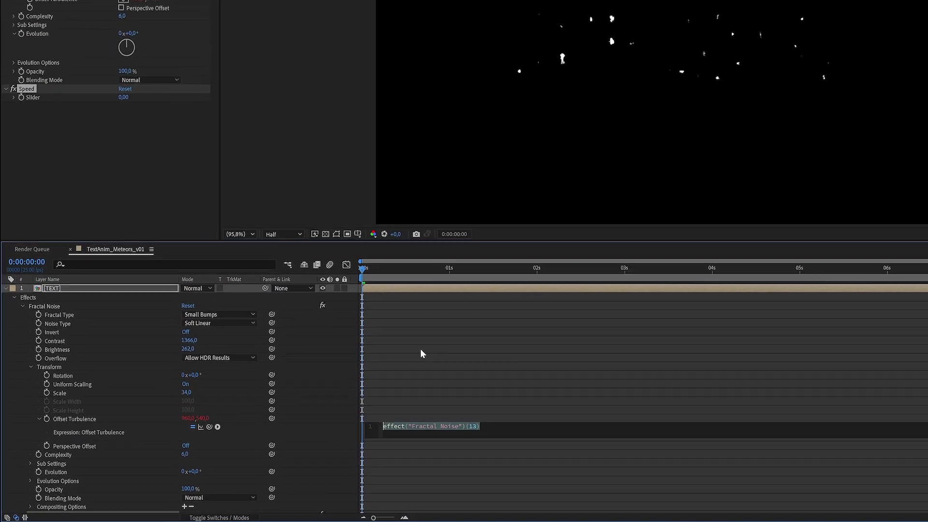
{"action": "type", "text": "A ="}
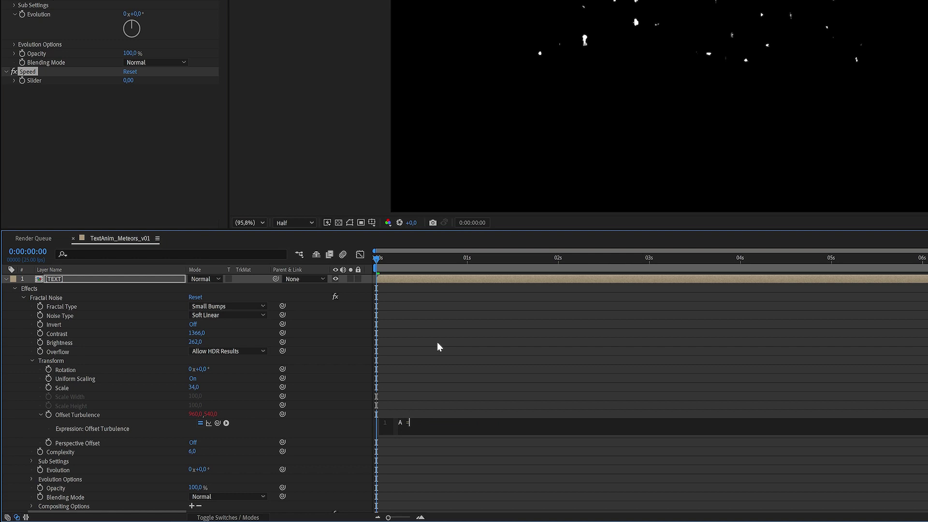
{"action": "left_click_drag", "start_coordinate": [217, 423], "coordinate": [126, 81]}
{"action": "type", "text": ";"}
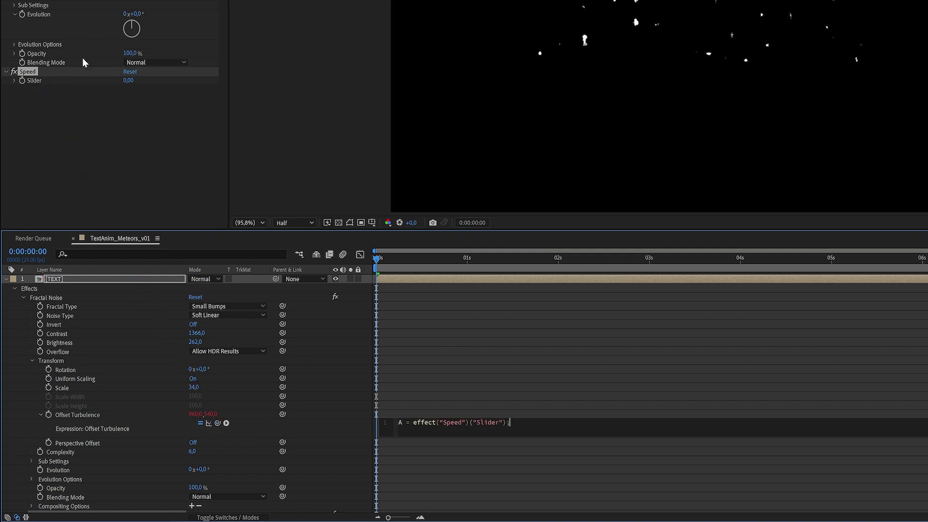
{"action": "key", "text": "Return"}
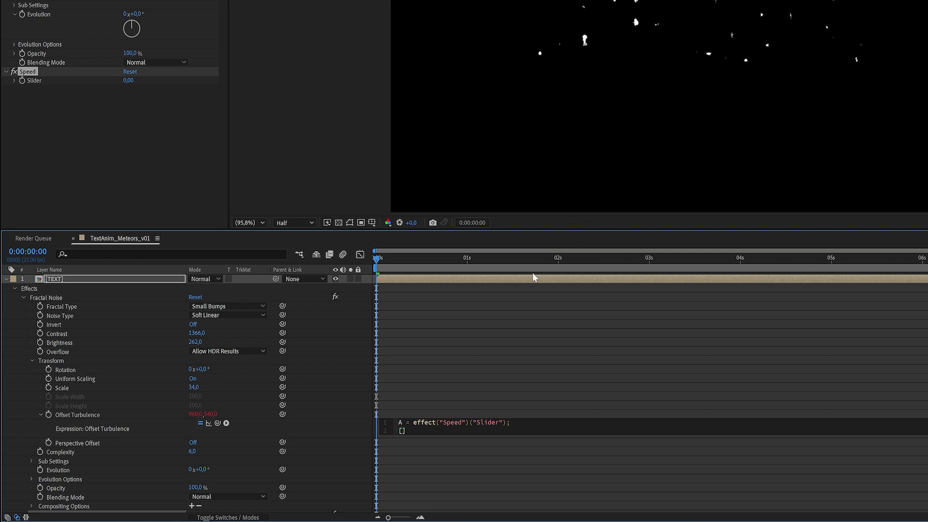
Finish the expression's second line as [A*time, A*time]
{"action": "type", "text": "["}
{"action": "type", "text": "A*time, A'time"}
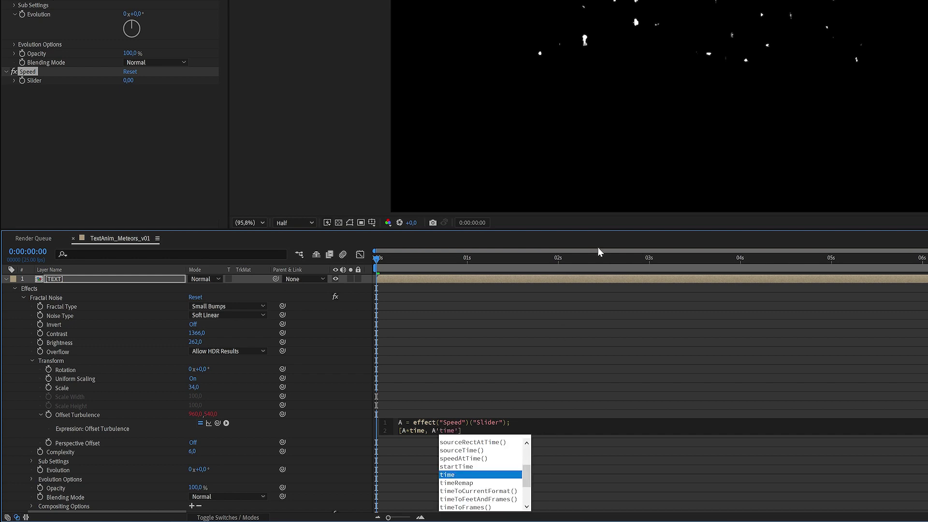
{"action": "key", "text": "BackSpace"}
{"action": "key", "text": "BackSpace"}
{"action": "key", "text": "BackSpace"}
{"action": "key", "text": "BackSpace"}
{"action": "key", "text": "BackSpace"}
{"action": "key", "text": "BackSpace"}
{"action": "type", "text": "*"}
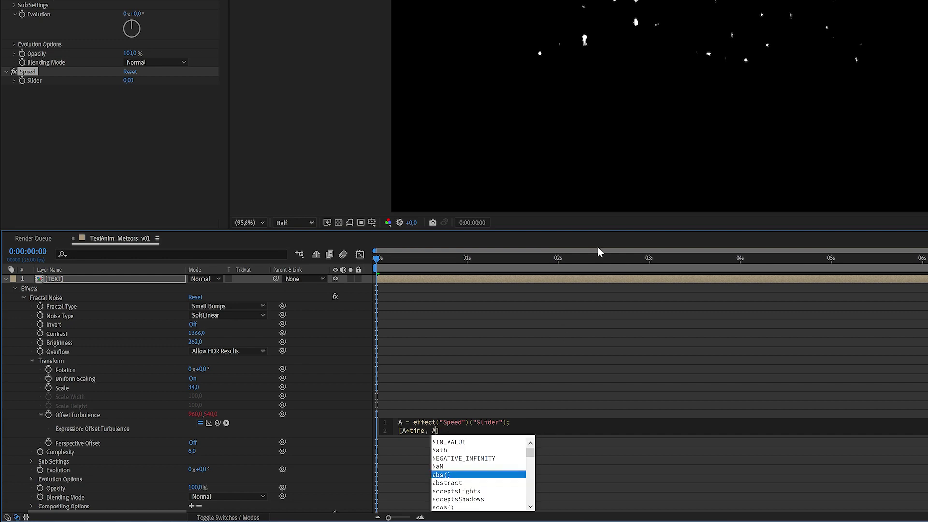
{"action": "key", "text": "Escape"}
{"action": "type", "text": "time"}
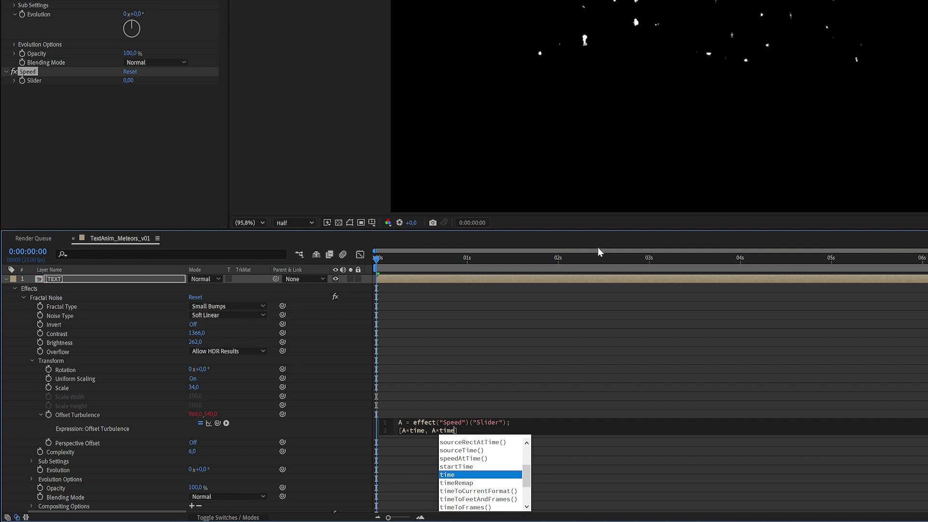
{"action": "left_click", "coordinate": [509, 422]}
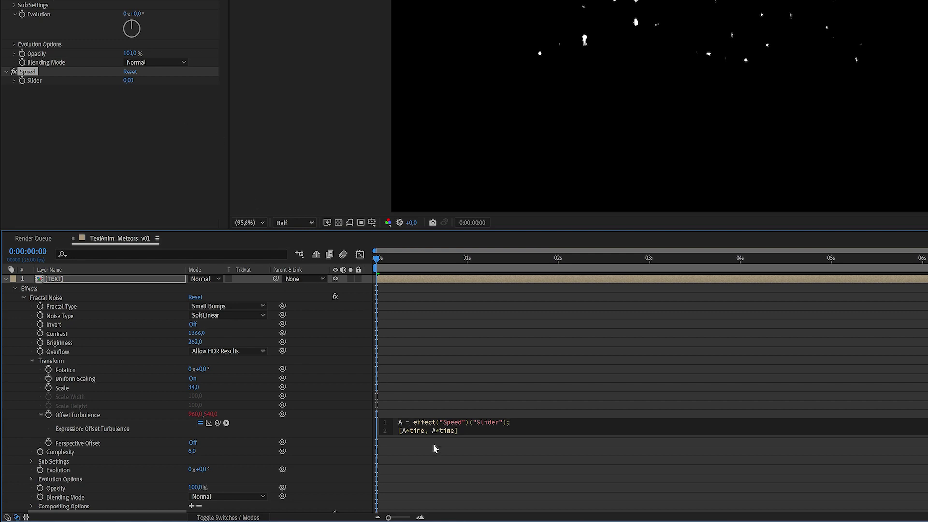
{"action": "left_click", "coordinate": [344, 414]}
{"action": "left_click", "coordinate": [188, 140]}
{"action": "left_click", "coordinate": [128, 81]}
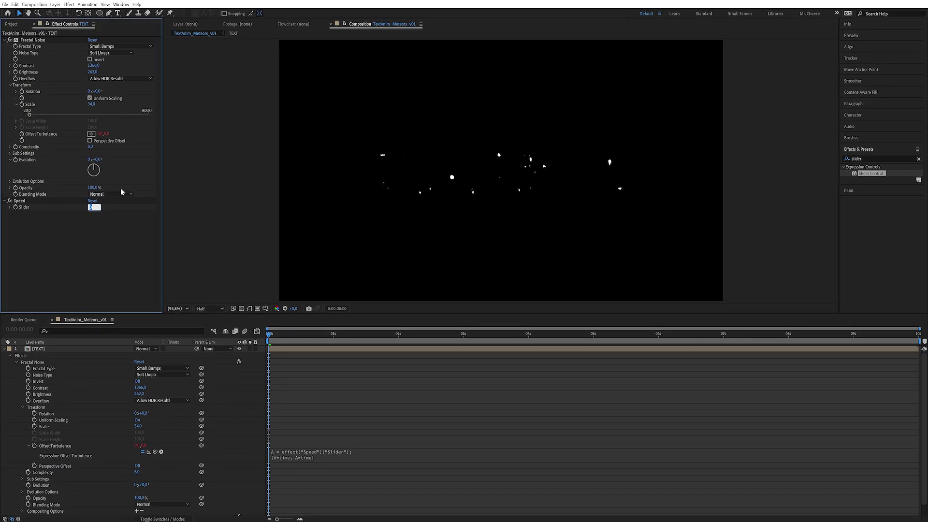
{"action": "type", "text": "500"}
{"action": "key", "text": "Return"}
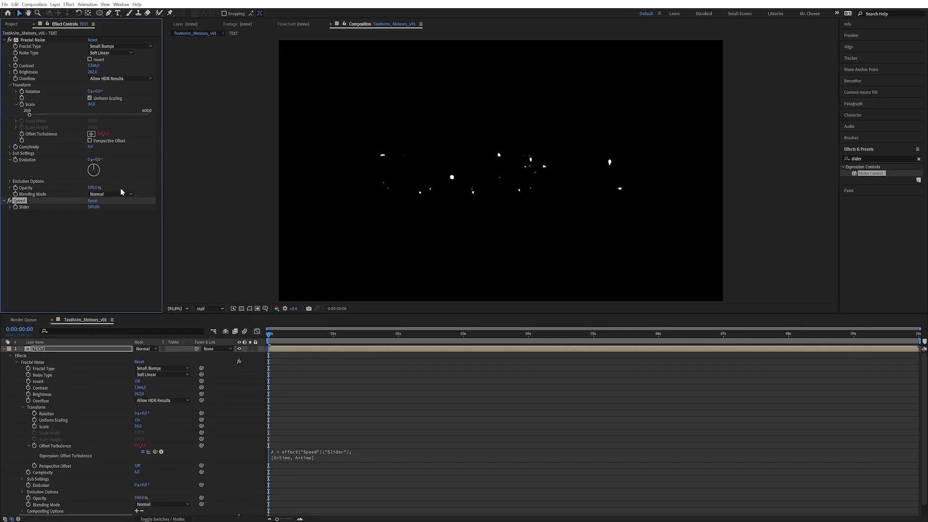
{"action": "left_click", "coordinate": [15, 207]}
{"action": "left_click", "coordinate": [723, 333]}
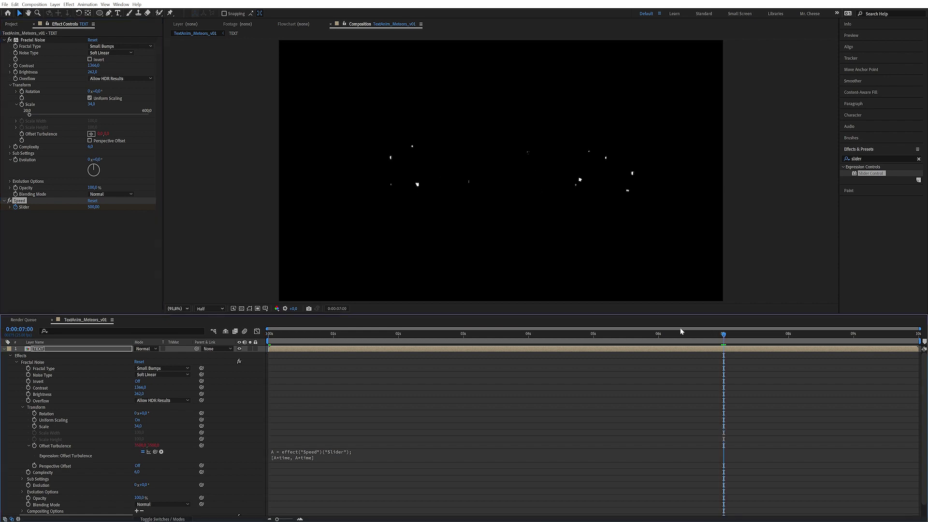
{"action": "left_click", "coordinate": [93, 207]}
{"action": "type", "text": "10"}
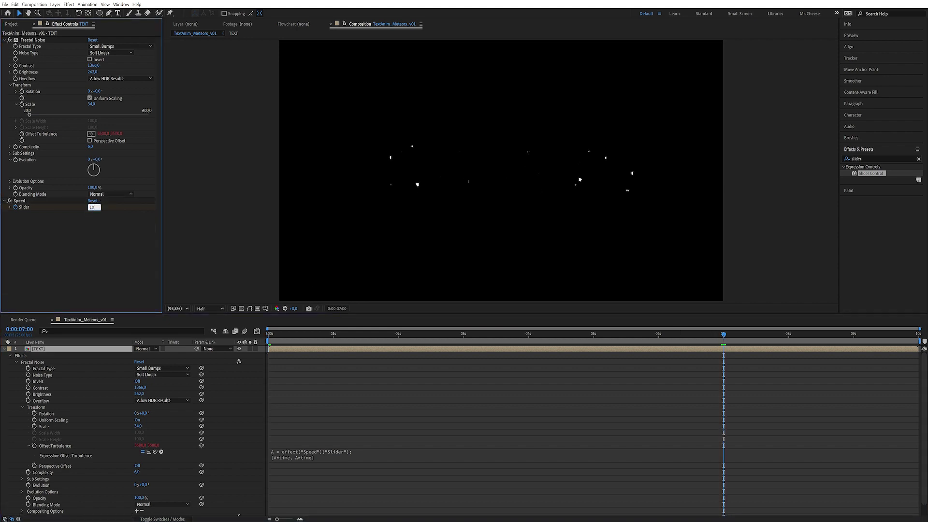
{"action": "type", "text": "00"}
{"action": "left_click", "coordinate": [101, 202]}
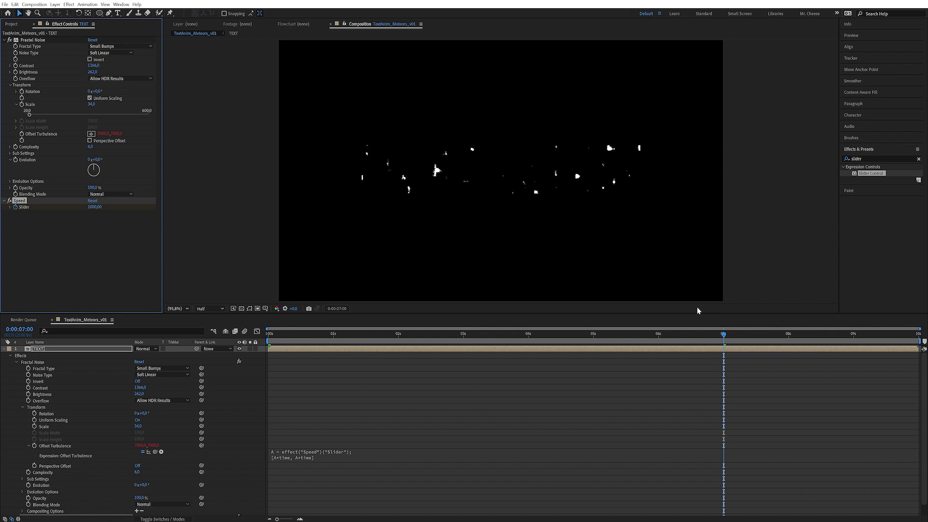
{"action": "left_click_drag", "start_coordinate": [696, 334], "coordinate": [269, 338]}
{"action": "key", "text": "ctrl+z"}
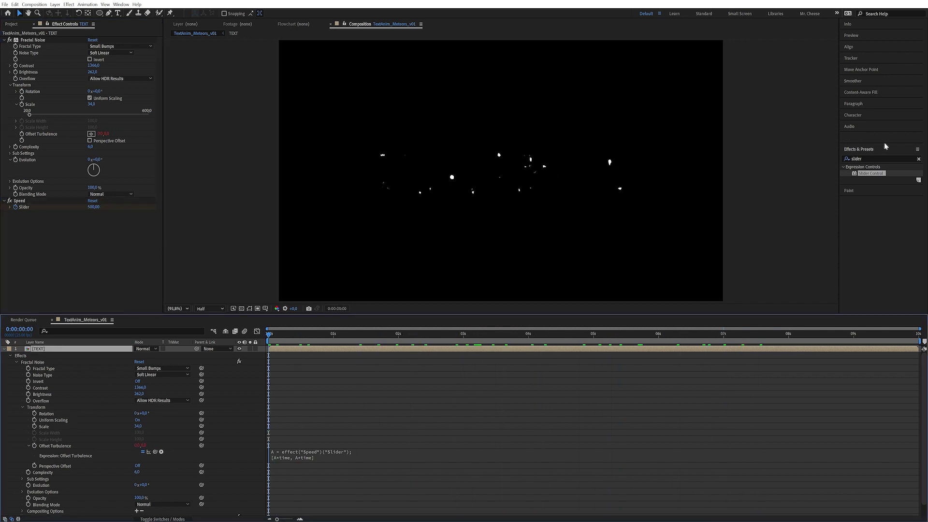
Apply Tint to the noise layer with Map White To set to a saturated red
{"action": "left_click", "coordinate": [885, 148]}
{"action": "type", "text": "tint"}
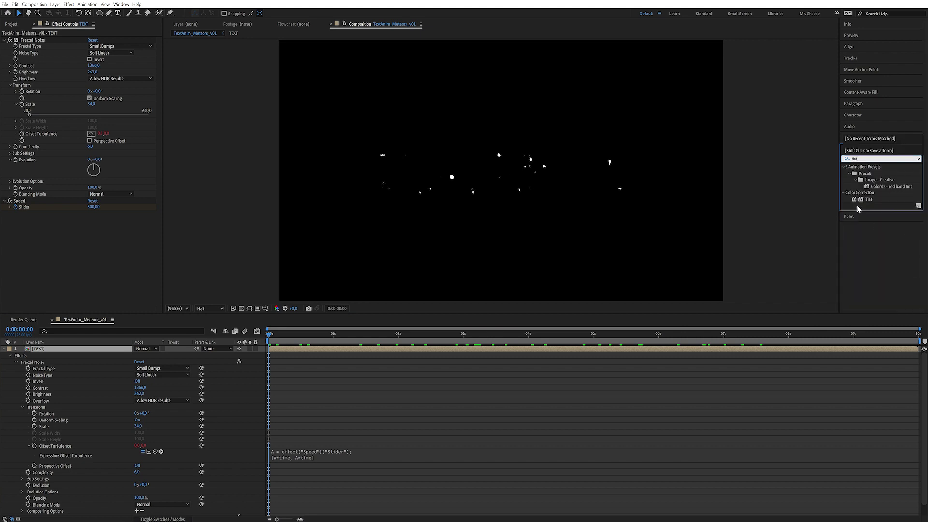
{"action": "left_click_drag", "start_coordinate": [868, 199], "coordinate": [428, 125]}
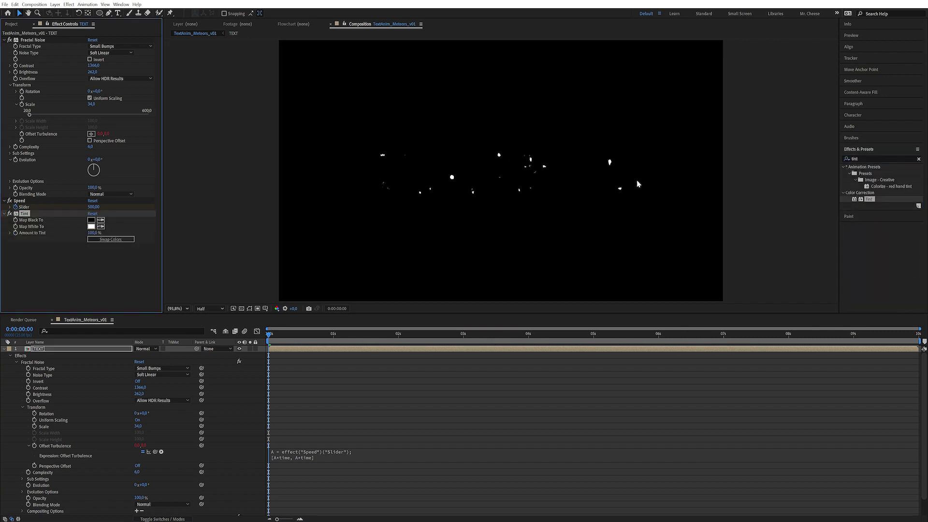
{"action": "left_click", "coordinate": [91, 226]}
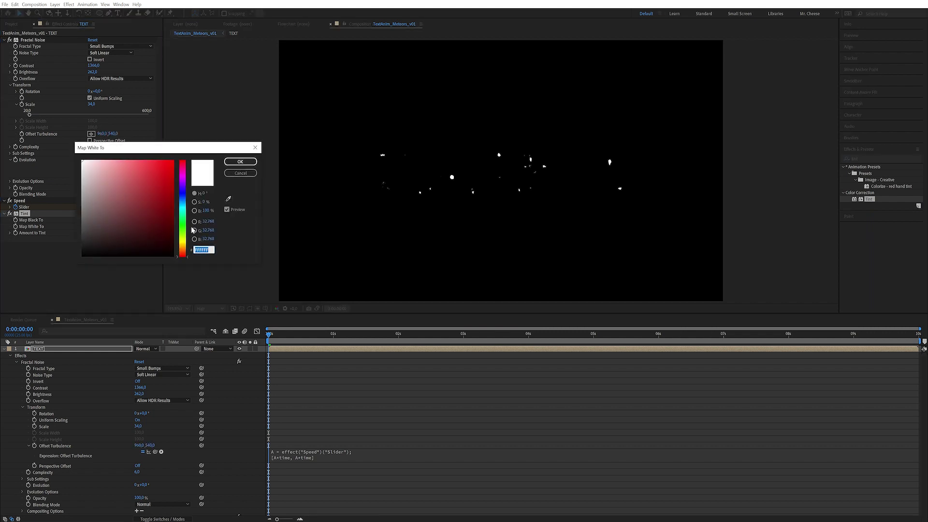
{"action": "left_click_drag", "start_coordinate": [184, 260], "coordinate": [184, 255]}
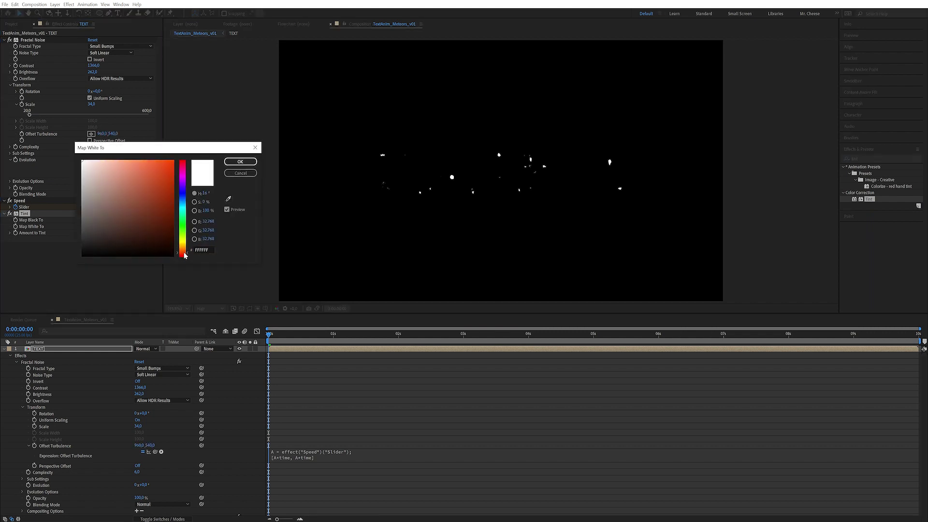
{"action": "left_click_drag", "start_coordinate": [162, 168], "coordinate": [164, 166]}
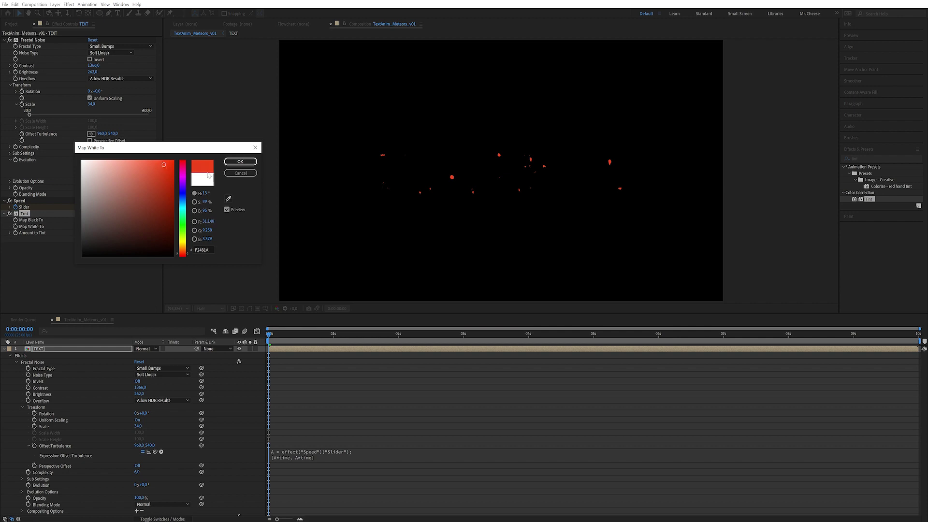
{"action": "left_click", "coordinate": [240, 161]}
{"action": "left_click", "coordinate": [881, 159]}
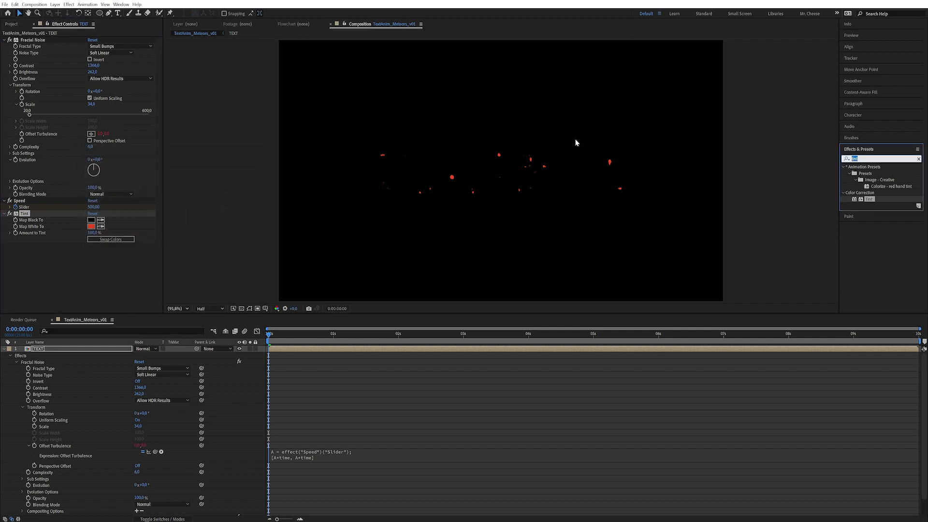
{"action": "type", "text": "ech"}
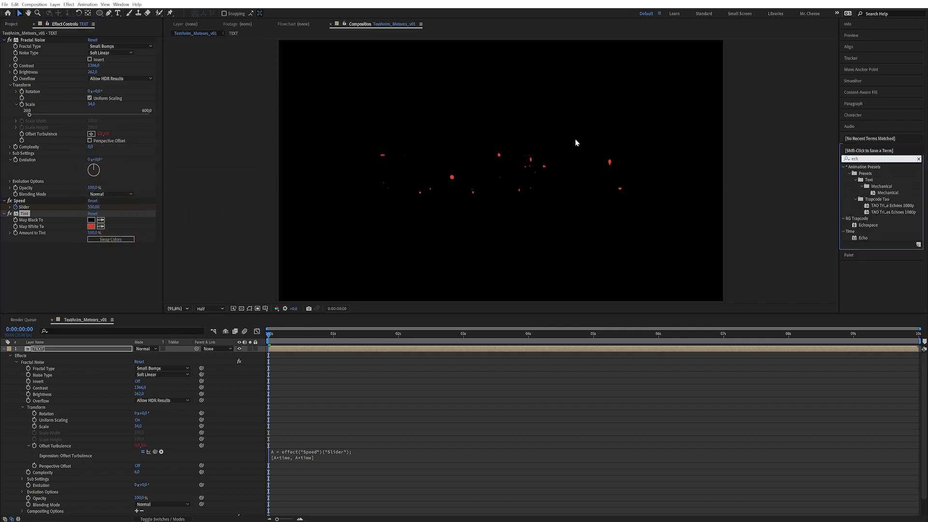
{"action": "type", "text": "o"}
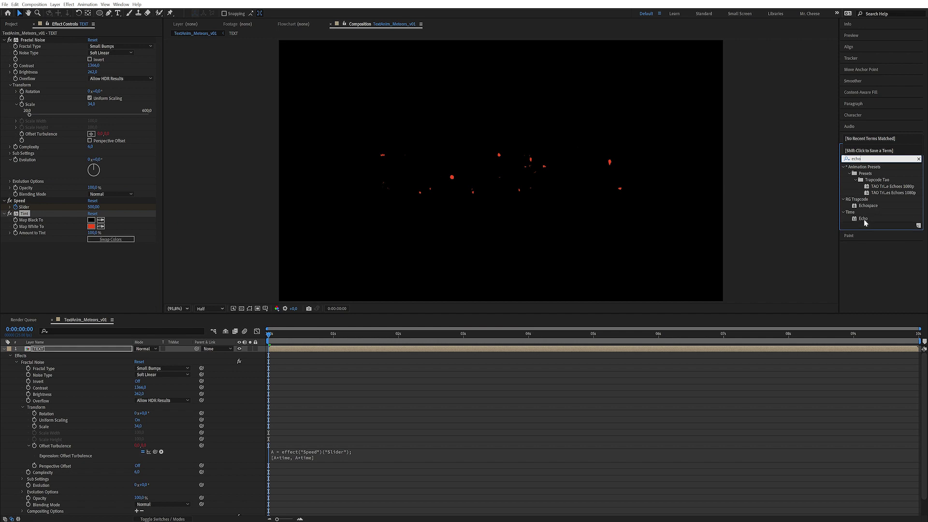
Add Echo with Echo Time -0.001, 80 echoes, Decay 0.96 and Screen operator
{"action": "double_click", "coordinate": [864, 219]}
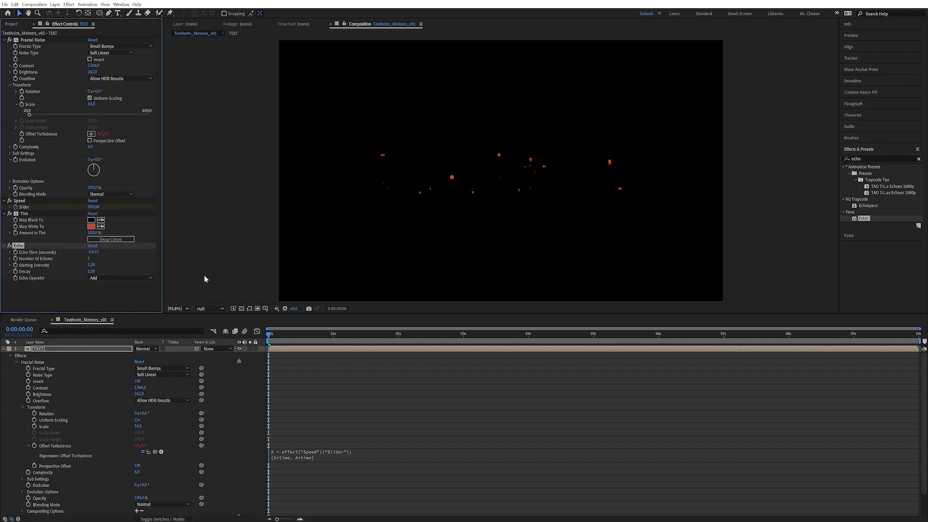
{"action": "left_click", "coordinate": [93, 252]}
{"action": "key", "text": "Right"}
{"action": "key", "text": "Return"}
{"action": "key", "text": "Return"}
{"action": "left_click", "coordinate": [91, 271]}
{"action": "left_click", "coordinate": [116, 291]}
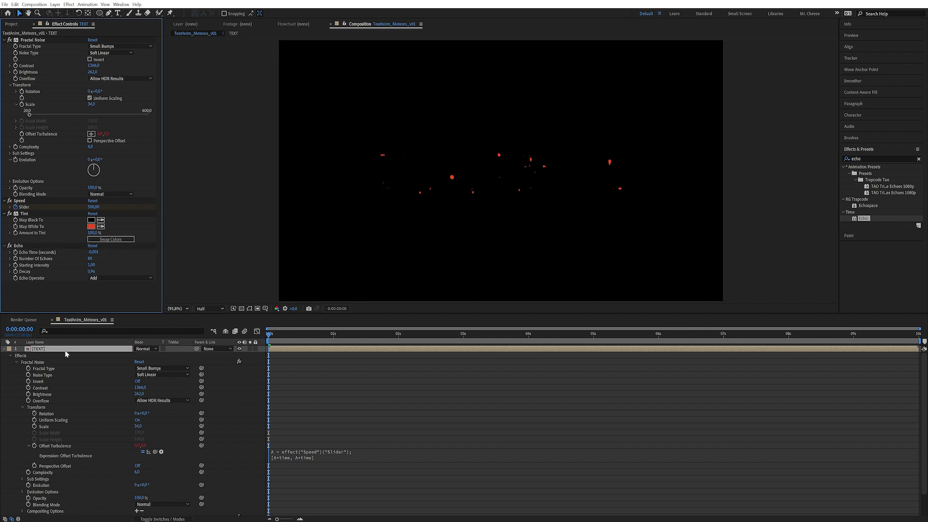
{"action": "left_click", "coordinate": [133, 278]}
{"action": "left_click", "coordinate": [106, 309]}
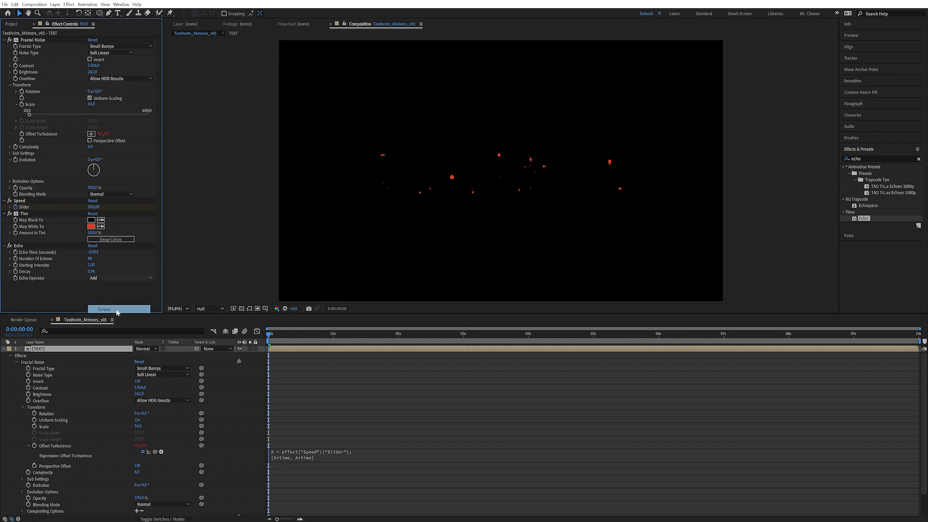
Scrub through the timeline to preview the glowing meteor streaks
{"action": "left_click_drag", "start_coordinate": [279, 335], "coordinate": [330, 335]}
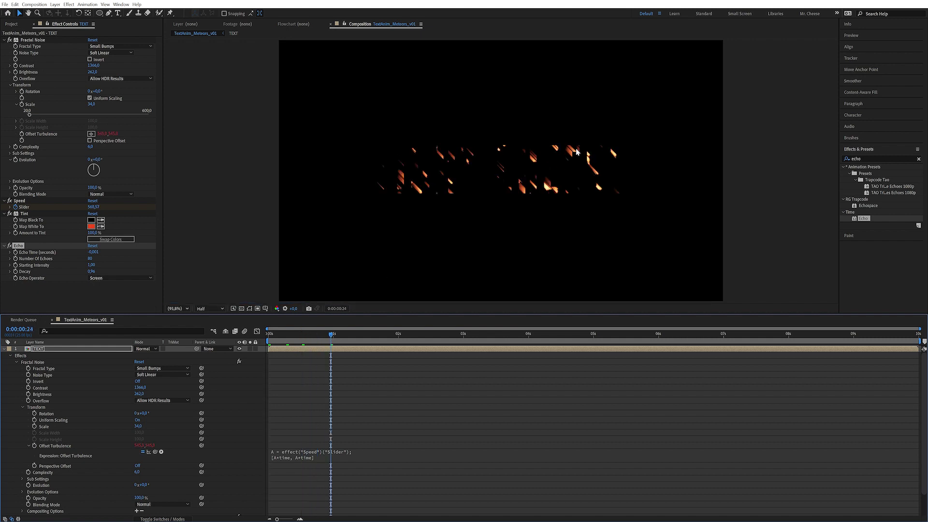
{"action": "left_click_drag", "start_coordinate": [433, 334], "coordinate": [448, 334]}
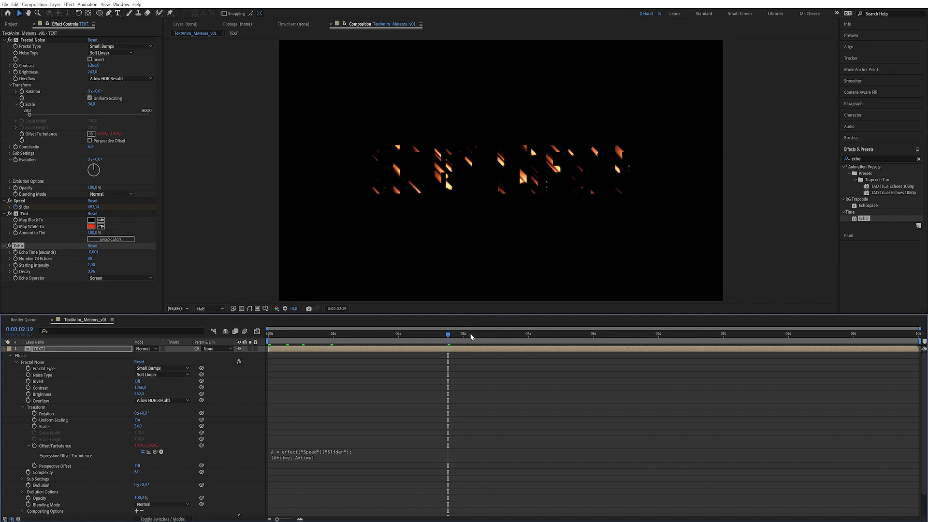
{"action": "left_click_drag", "start_coordinate": [471, 337], "coordinate": [398, 338]}
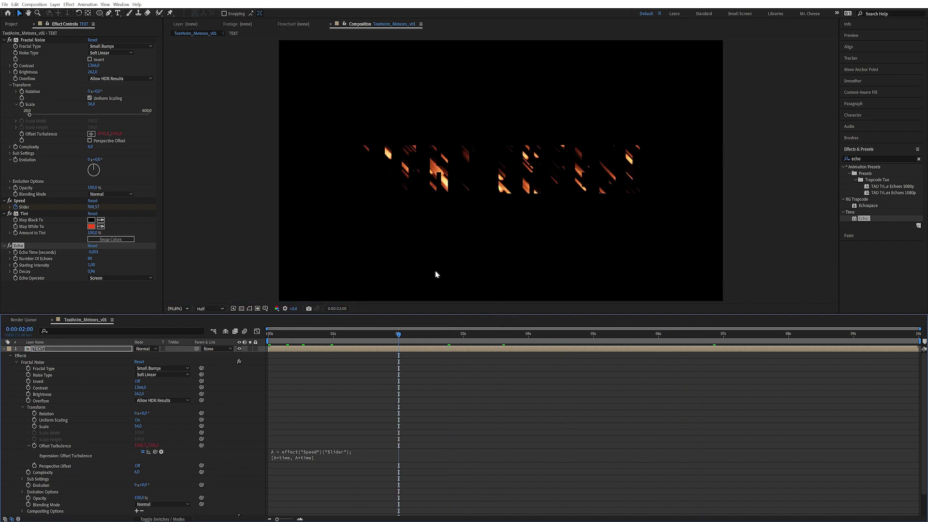
Keyframe noise Brightness at 442 at 7 seconds and about -131 at the start
{"action": "left_click", "coordinate": [722, 338]}
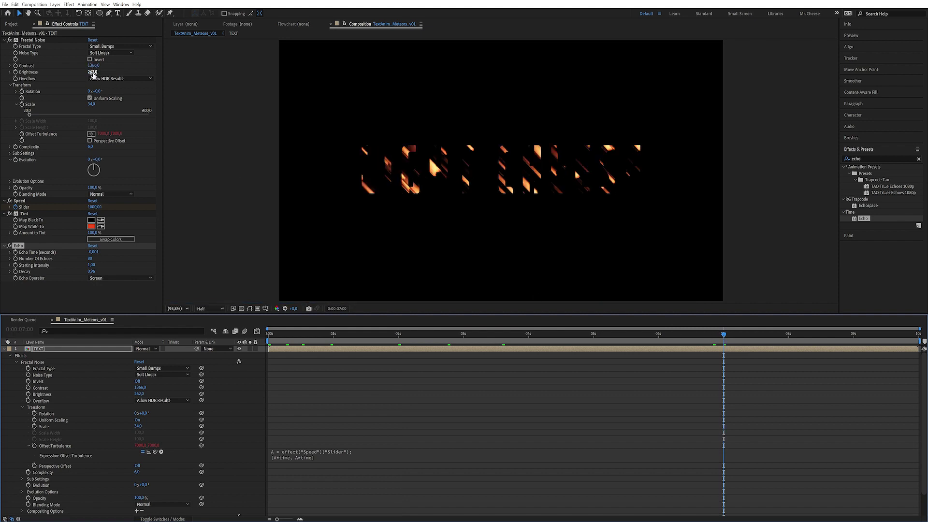
{"action": "left_click_drag", "start_coordinate": [92, 72], "coordinate": [154, 69]}
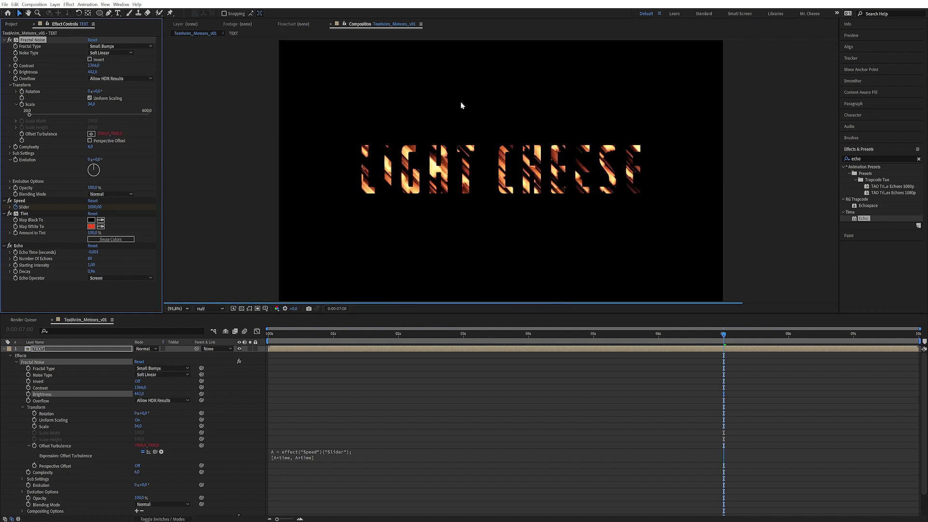
{"action": "left_click", "coordinate": [16, 72]}
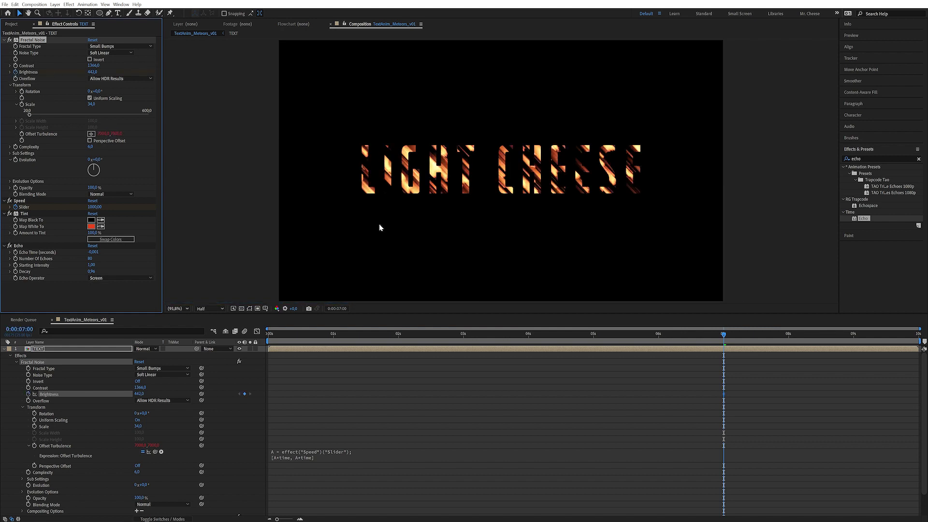
{"action": "key", "text": "Home"}
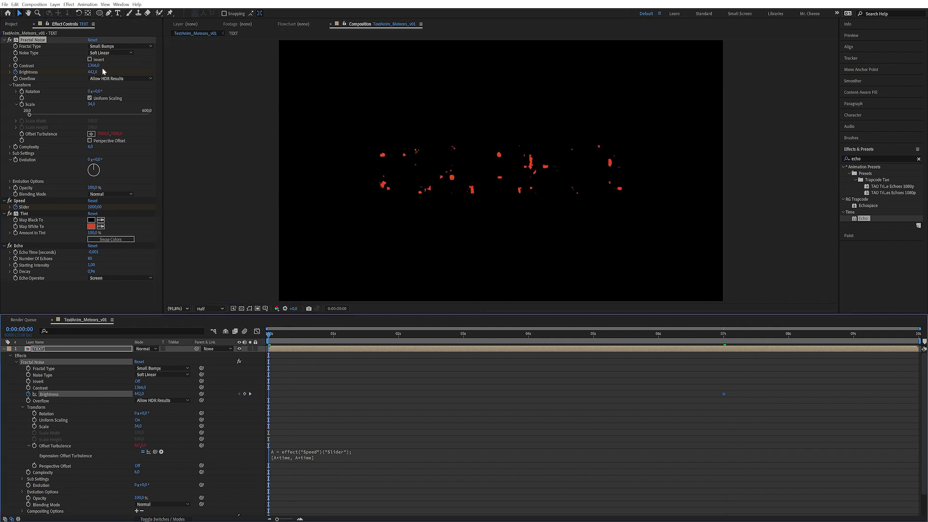
{"action": "left_click_drag", "start_coordinate": [91, 72], "coordinate": [77, 75]}
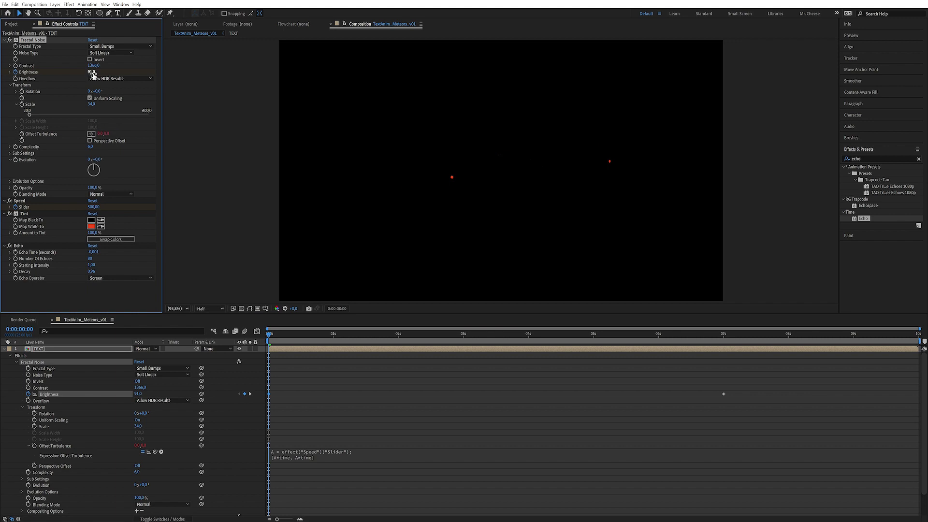
{"action": "left_click_drag", "start_coordinate": [92, 75], "coordinate": [51, 79]}
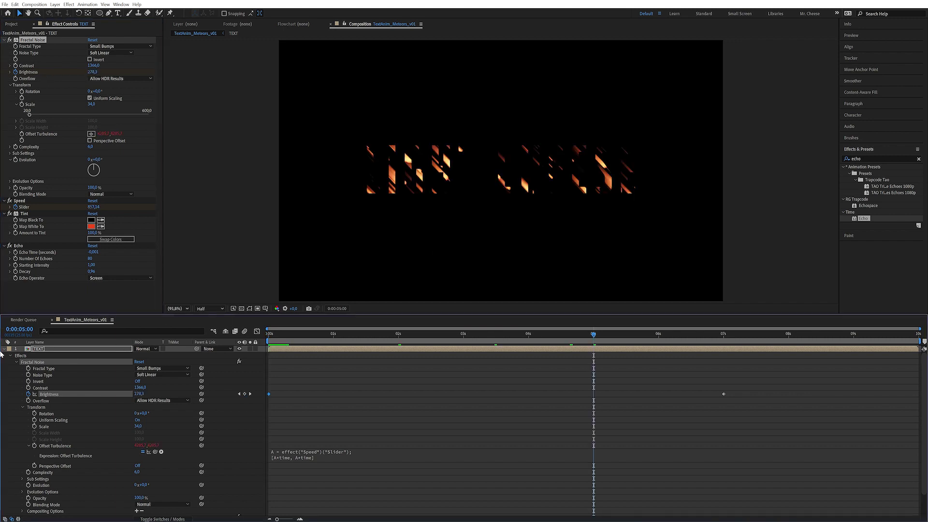
{"action": "left_click", "coordinate": [5, 349]}
Rename the TEXT layer to TEXT Meteors
{"action": "key", "text": "Return"}
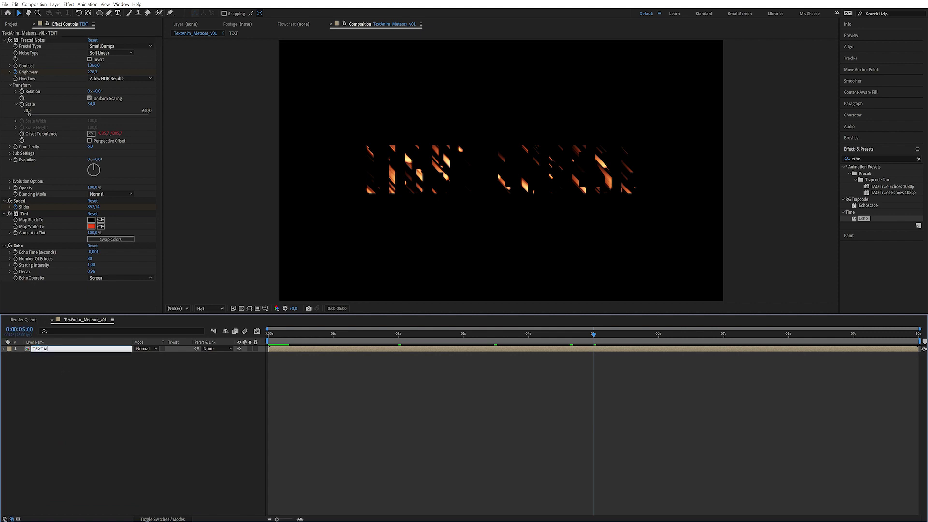
{"action": "type", "text": "Meteors"}
{"action": "key", "text": "Return"}
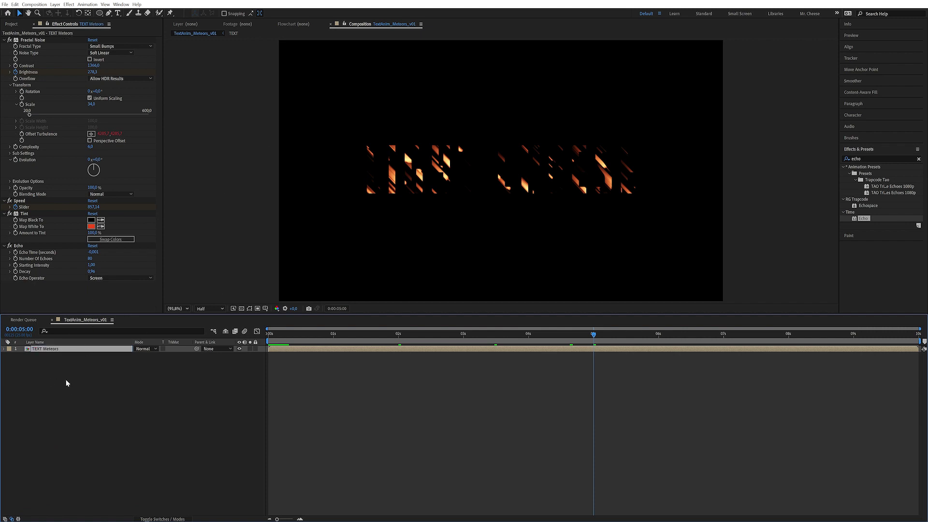
Duplicate it as TEXT BASE below TEXT Meteors and delete all its effects
{"action": "key", "text": "ctrl+d"}
{"action": "key", "text": "Return"}
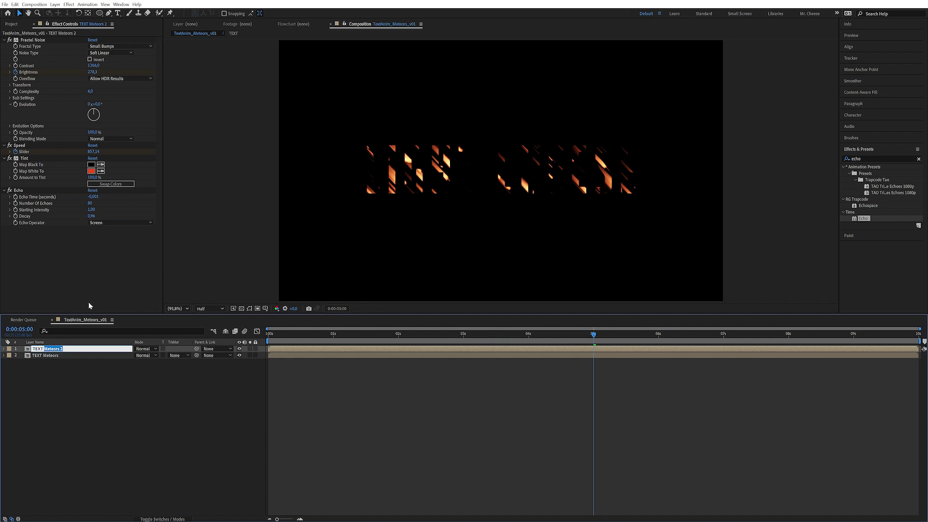
{"action": "type", "text": "BASE"}
{"action": "key", "text": "Return"}
{"action": "key", "text": "ctrl+bracketleft"}
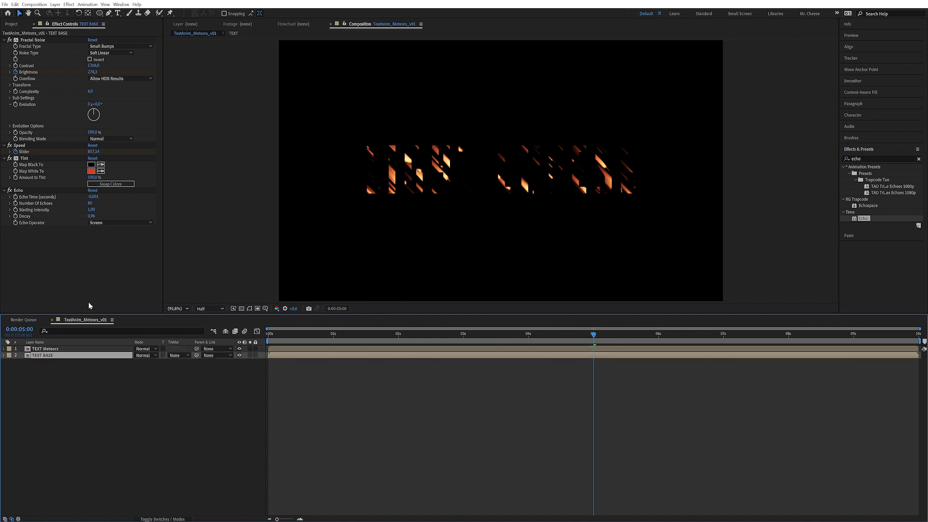
{"action": "left_click", "coordinate": [75, 252]}
{"action": "key", "text": "ctrl+a"}
{"action": "key", "text": "Delete"}
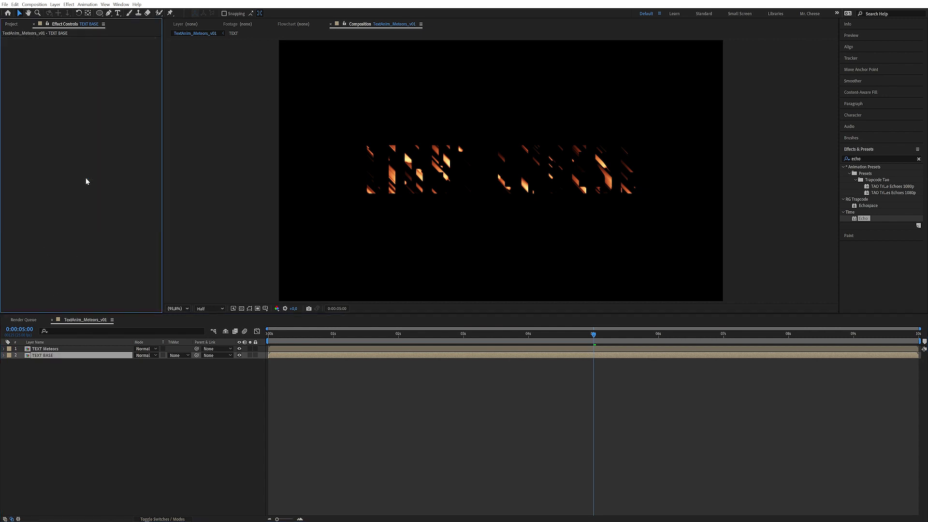
{"action": "key", "text": "ctrl+Up"}
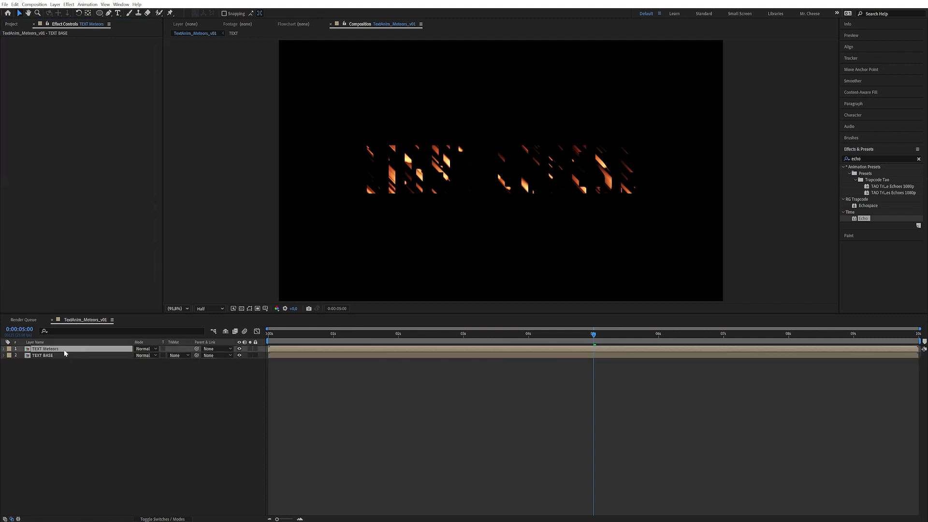
Set TEXT Meteors to Screen blending and duplicate it below as TEXT Meteors Light
{"action": "left_click", "coordinate": [146, 349]}
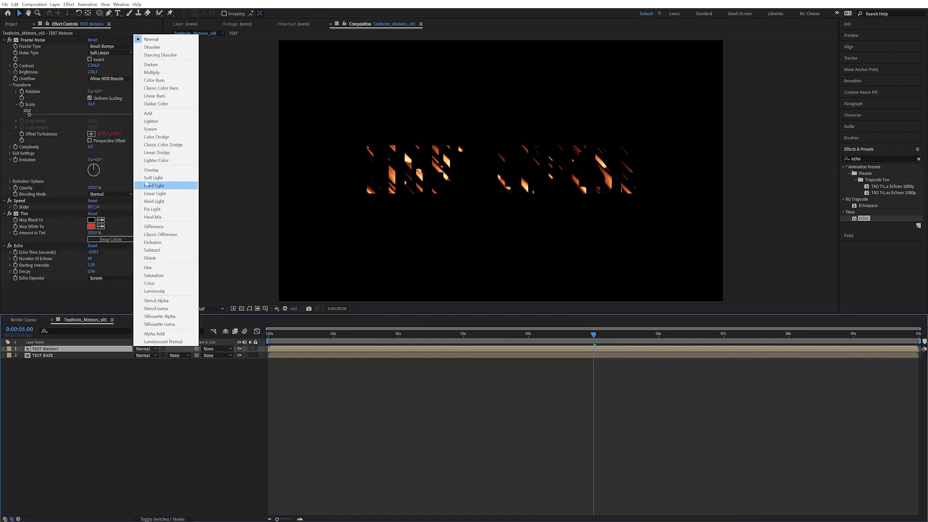
{"action": "left_click", "coordinate": [157, 129]}
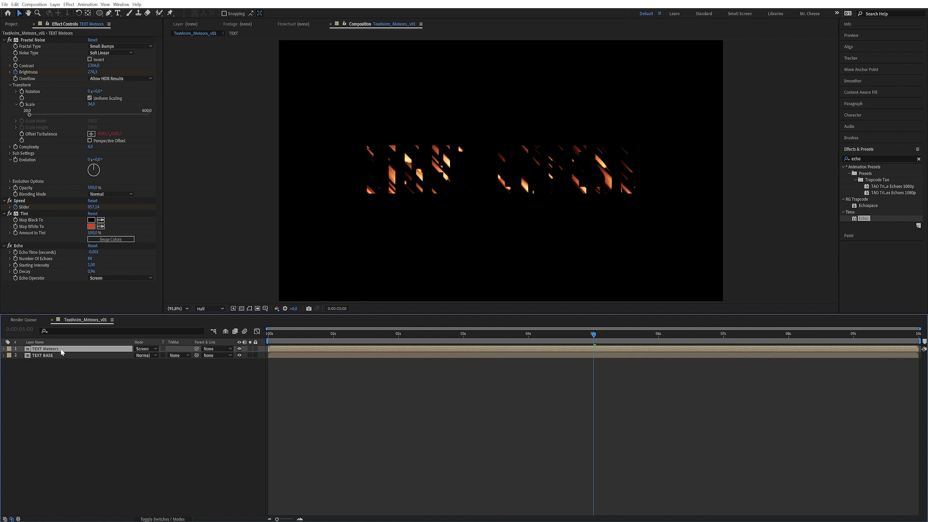
{"action": "key", "text": "ctrl+d"}
{"action": "key", "text": "Return"}
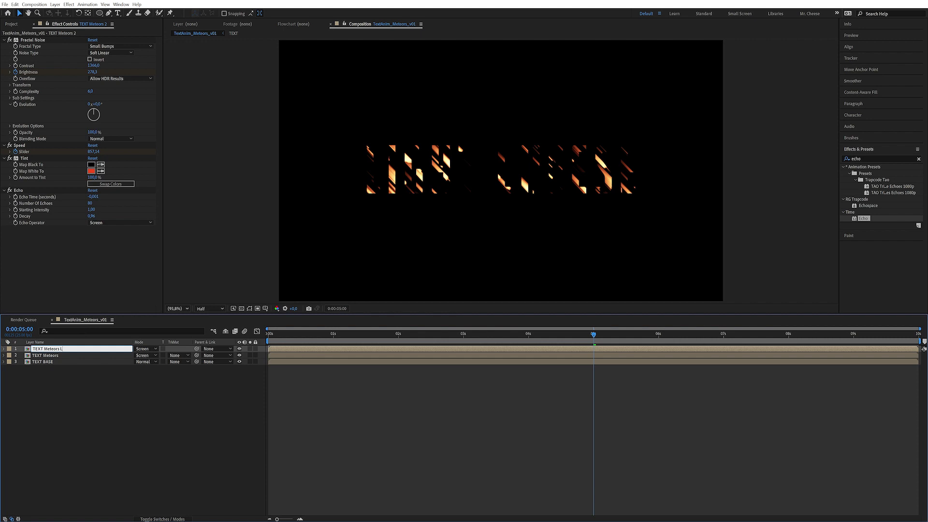
{"action": "type", "text": "TEXT Meteors Light"}
{"action": "key", "text": "Return"}
{"action": "key", "text": "ctrl+bracketleft"}
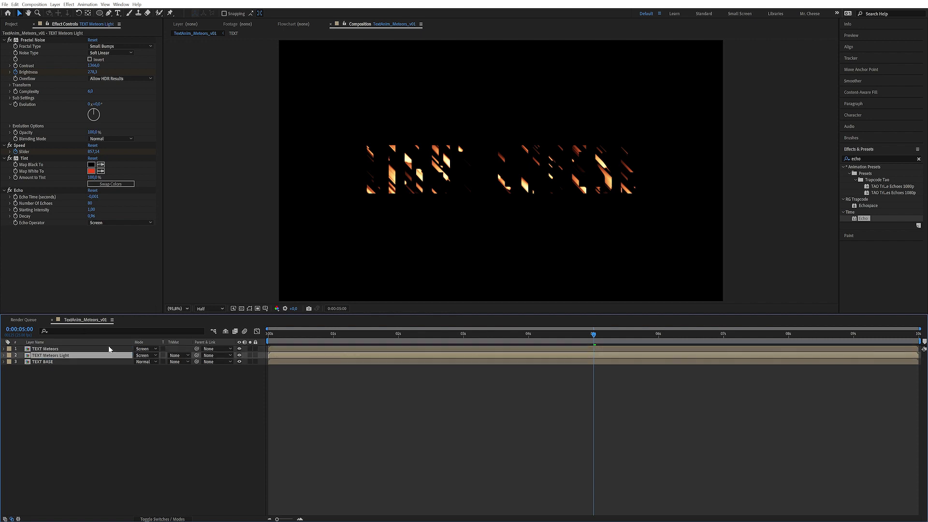
Change TEXT Meteors Light's Tint Map White To a dark red (#540A03)
{"action": "left_click", "coordinate": [92, 172]}
{"action": "left_click", "coordinate": [184, 255]}
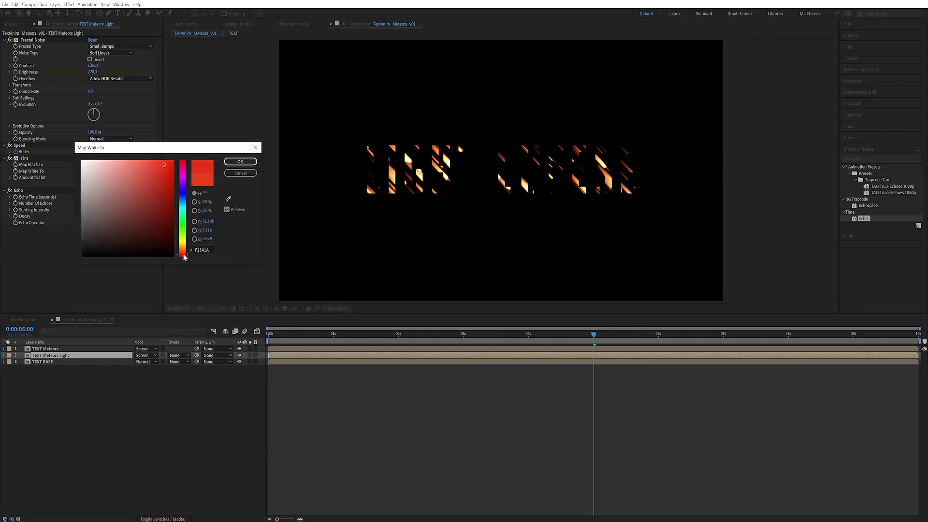
{"action": "left_click_drag", "start_coordinate": [159, 215], "coordinate": [170, 224]}
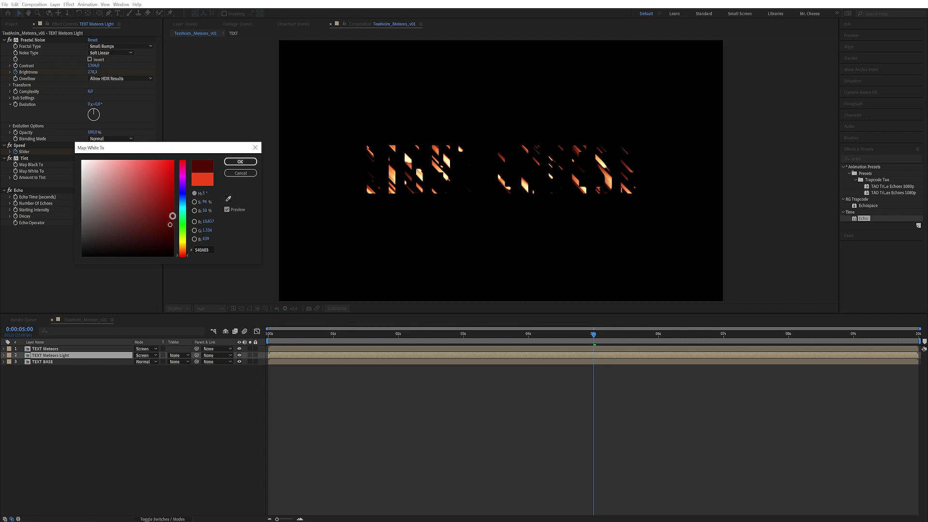
{"action": "left_click", "coordinate": [240, 161]}
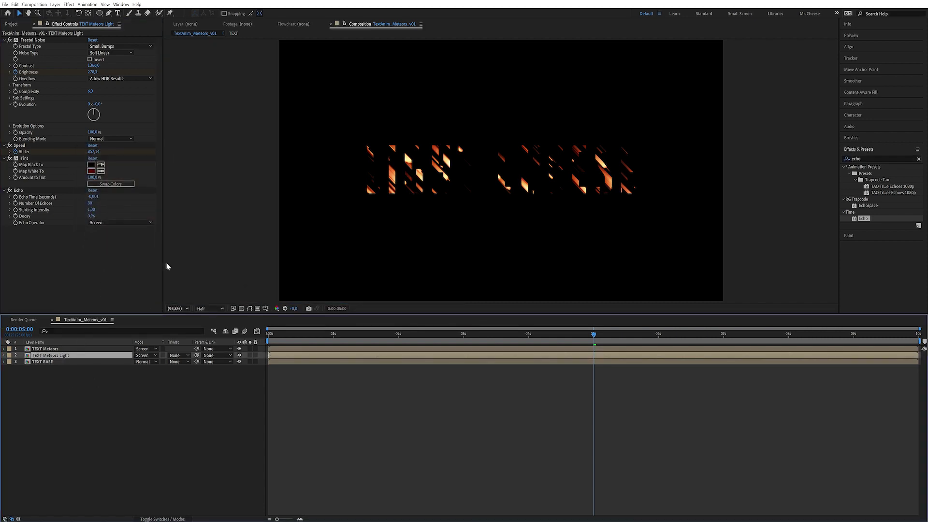
Add Fast Box Blur and UnMult to TEXT Meteors Light, placing UnMult between Tint and Echo
{"action": "left_click", "coordinate": [870, 159]}
{"action": "type", "text": "f"}
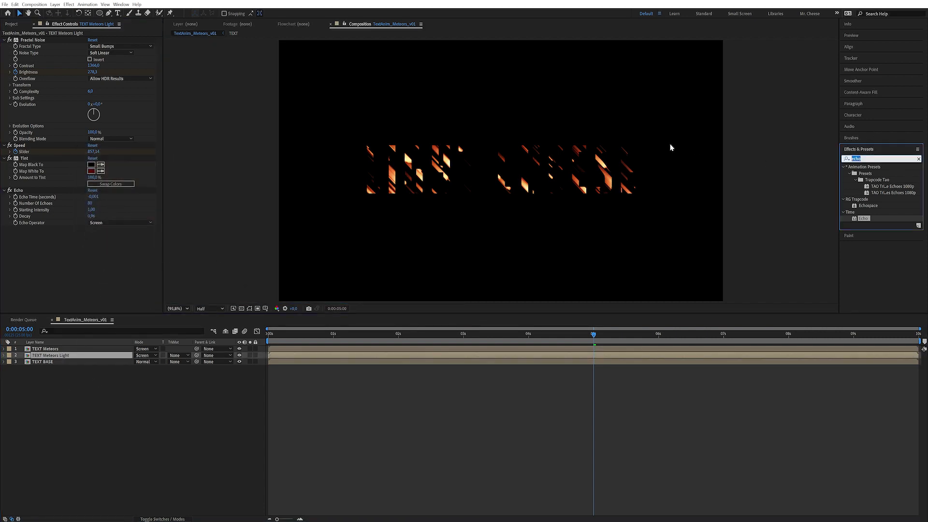
{"action": "type", "text": "bs"}
{"action": "left_click_drag", "start_coordinate": [877, 212], "coordinate": [523, 214]}
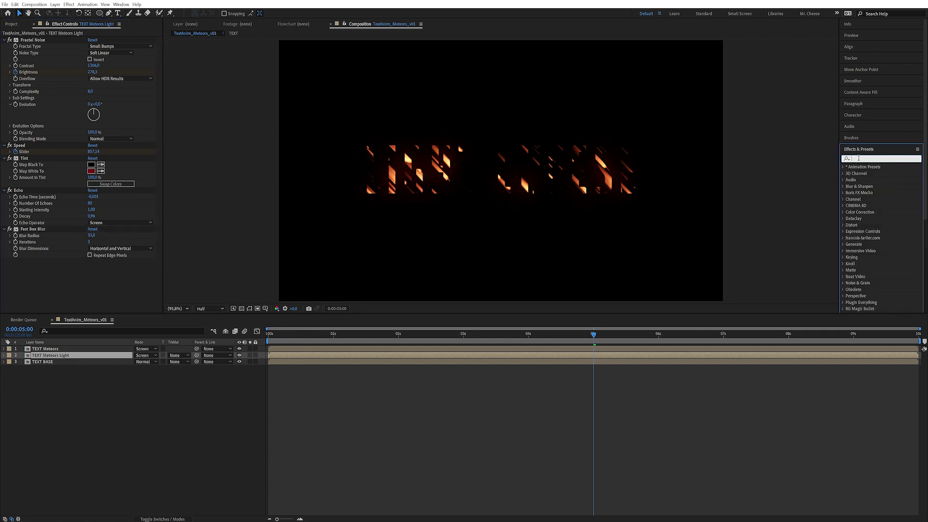
{"action": "type", "text": "unm"}
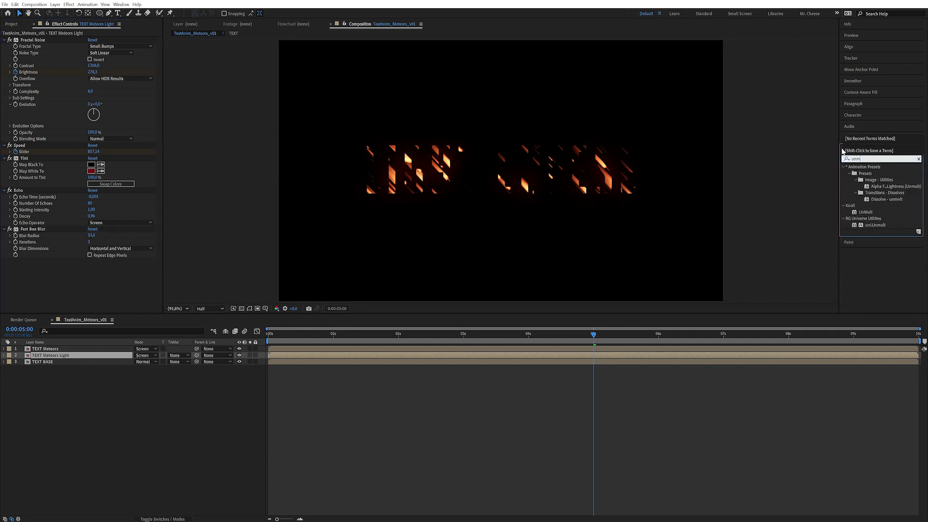
{"action": "double_click", "coordinate": [865, 212]}
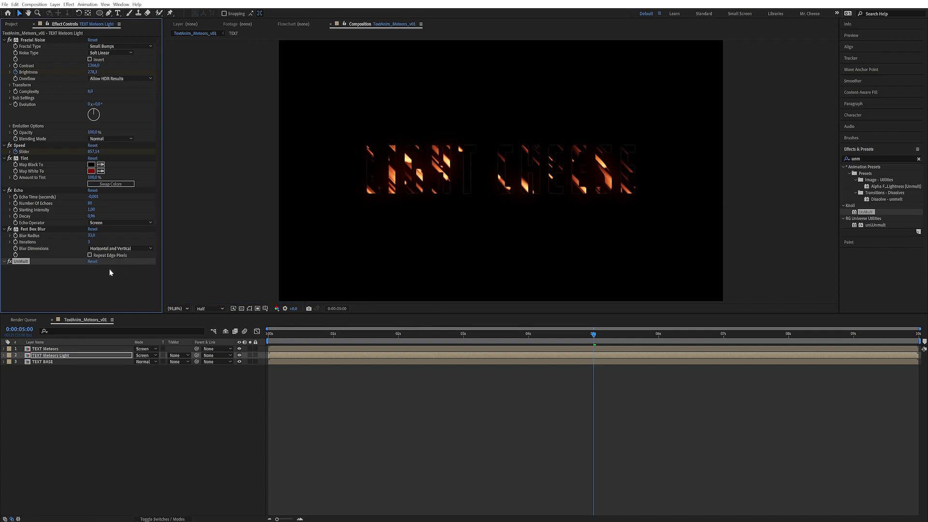
{"action": "left_click_drag", "start_coordinate": [21, 261], "coordinate": [31, 188]}
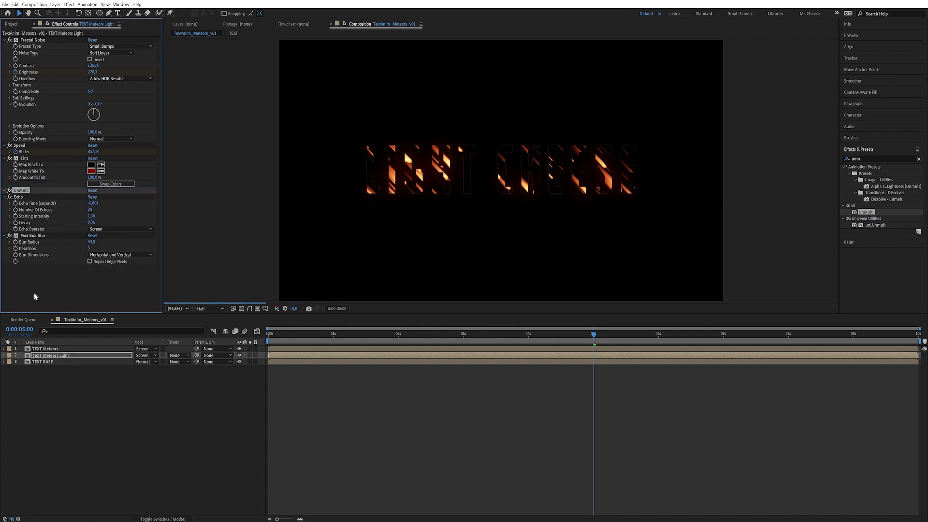
Add Curves boosting the alpha channel and widen Blur Radius to 57
{"action": "left_click", "coordinate": [875, 159]}
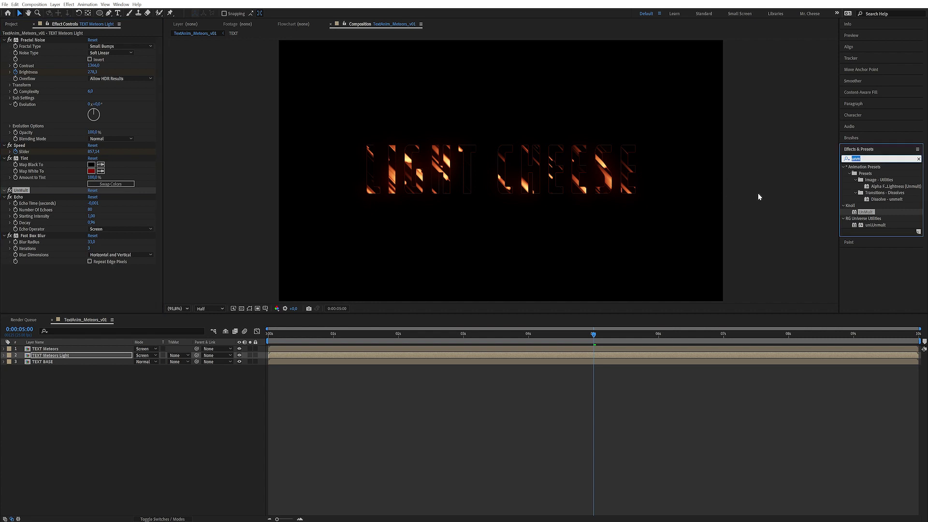
{"action": "type", "text": "cur"}
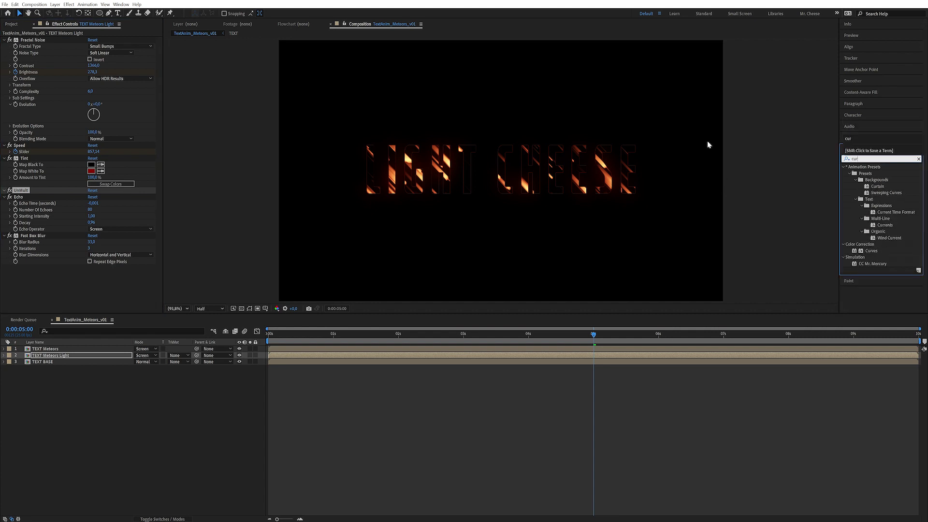
{"action": "left_click_drag", "start_coordinate": [882, 250], "coordinate": [270, 229]}
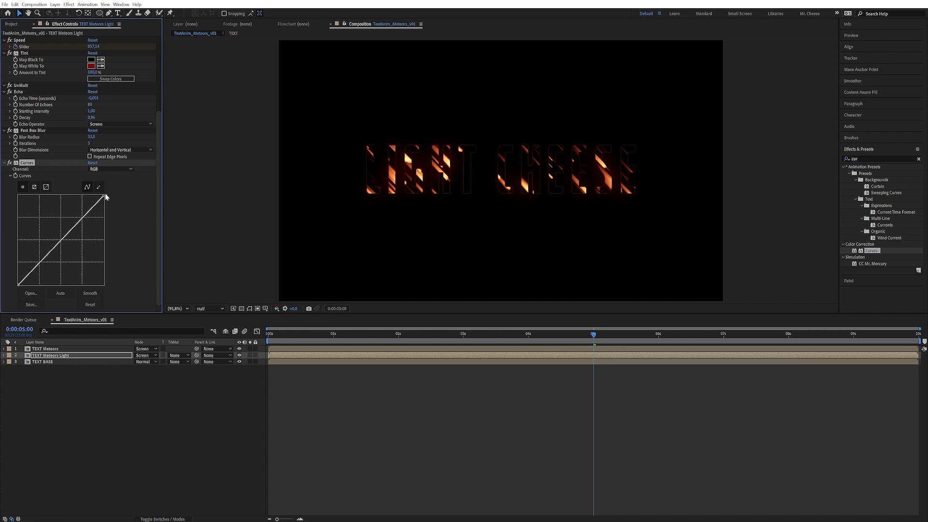
{"action": "left_click", "coordinate": [111, 168]}
{"action": "left_click", "coordinate": [99, 206]}
{"action": "left_click_drag", "start_coordinate": [60, 242], "coordinate": [36, 217]}
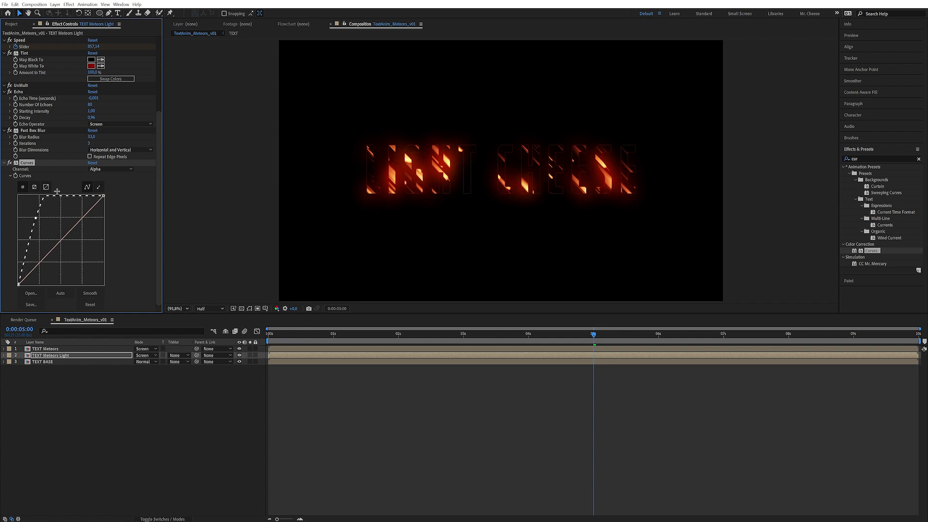
{"action": "left_click_drag", "start_coordinate": [92, 137], "coordinate": [98, 134]}
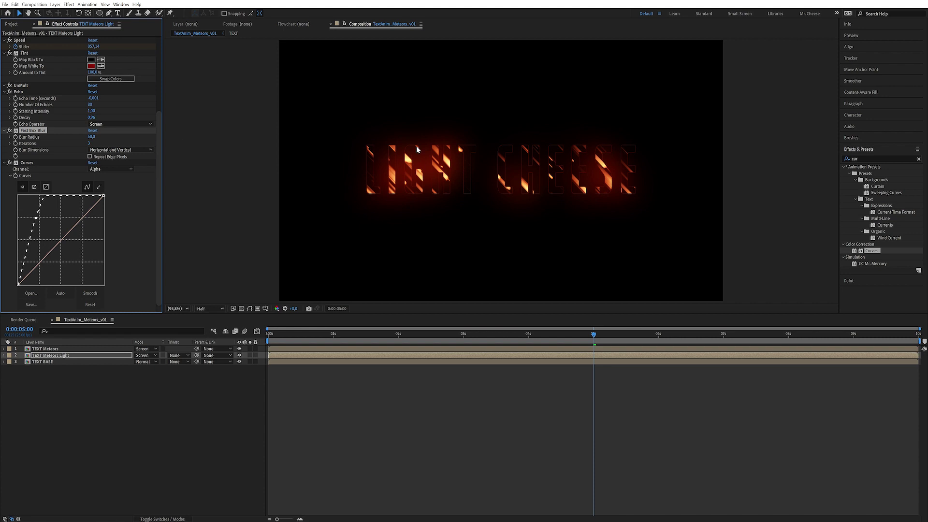
Duplicate TEXT BASE as TEXT BASE 2 above TEXT Meteors Light and use it as an alpha matte
{"action": "left_click", "coordinate": [59, 362]}
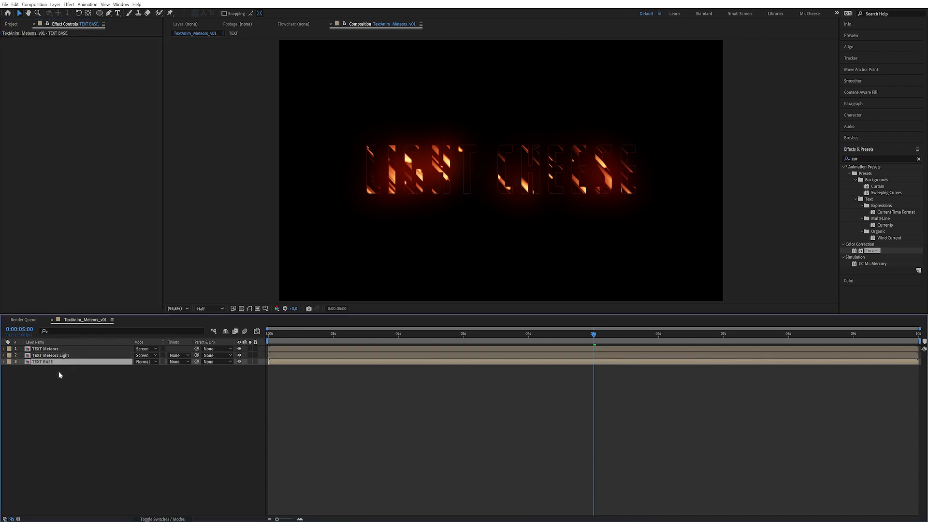
{"action": "key", "text": "ctrl+d"}
{"action": "left_click_drag", "start_coordinate": [70, 364], "coordinate": [73, 356]}
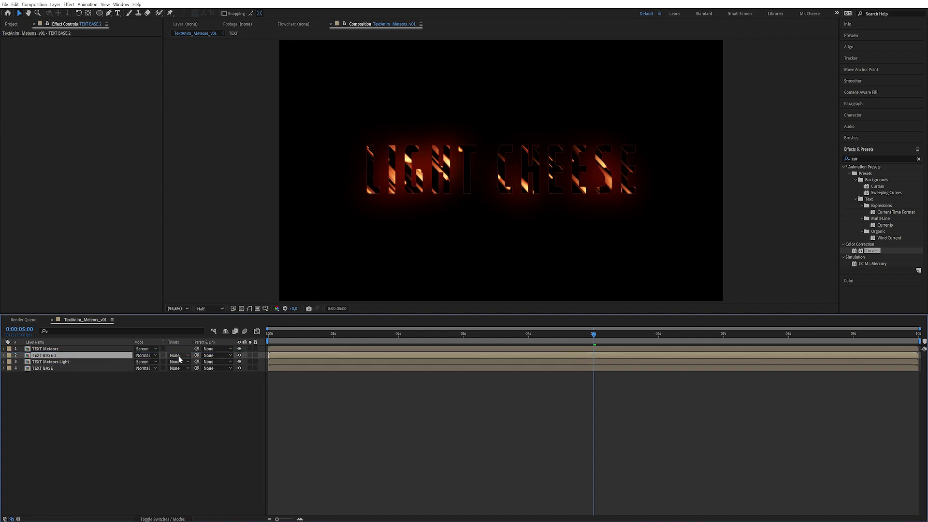
{"action": "left_click", "coordinate": [178, 361]}
{"action": "left_click", "coordinate": [179, 379]}
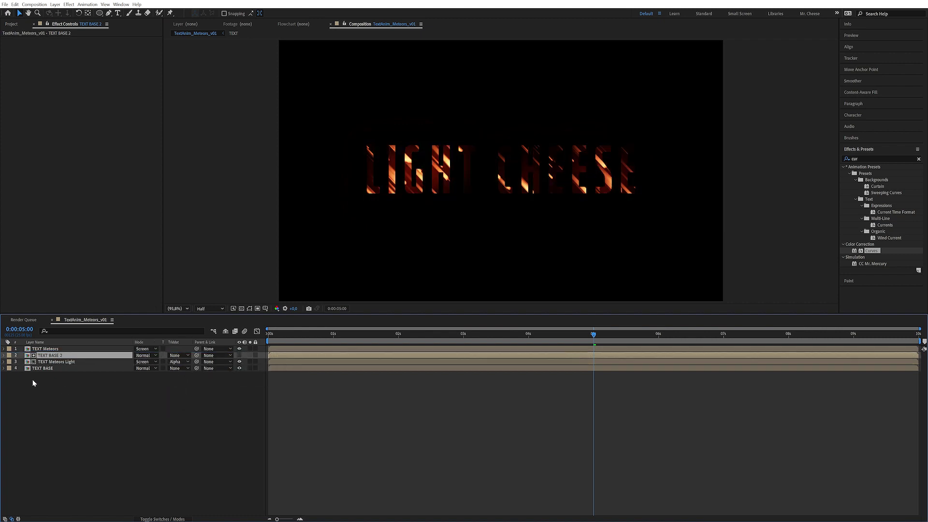
Steepen the Curves alpha curve on TEXT Meteors Light to brighten the glow
{"action": "left_click", "coordinate": [62, 364]}
{"action": "scroll", "coordinate": [159, 175], "scroll_direction": "down", "scroll_amount": 5}
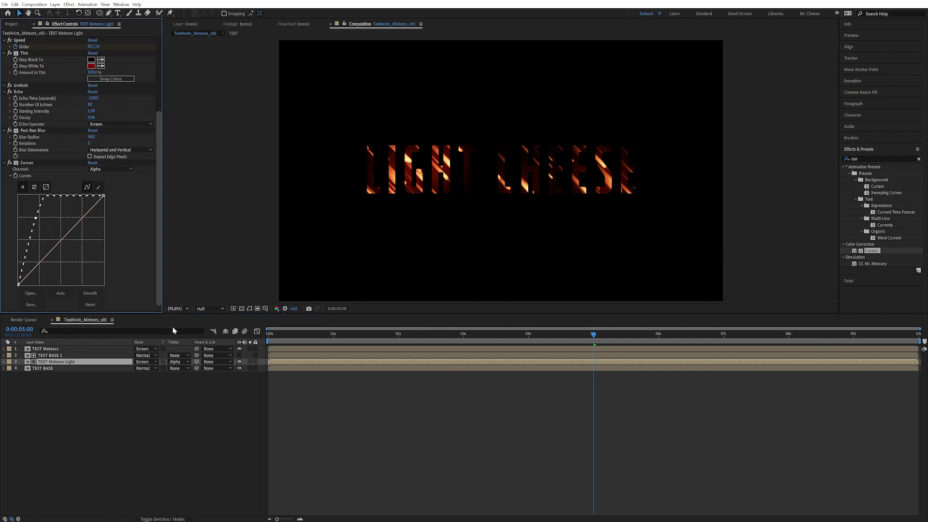
{"action": "left_click", "coordinate": [9, 164]}
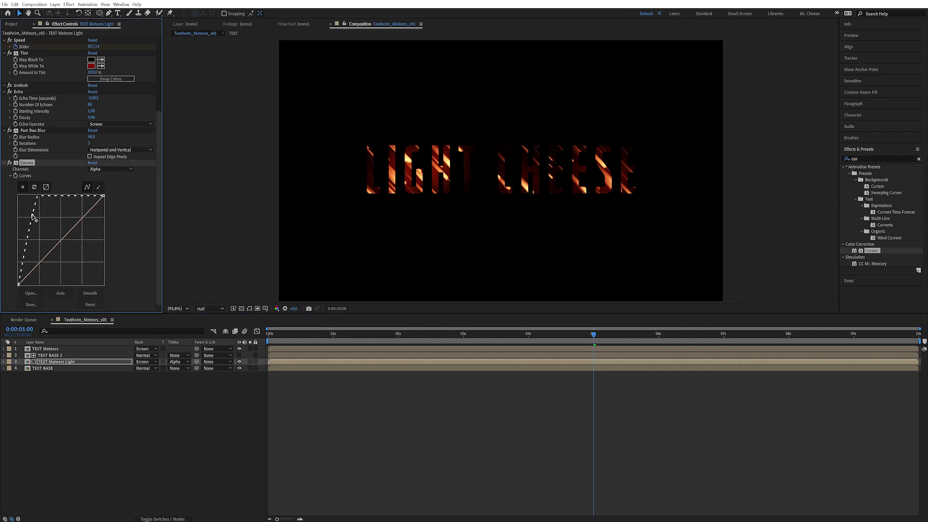
{"action": "left_click_drag", "start_coordinate": [37, 219], "coordinate": [27, 212]}
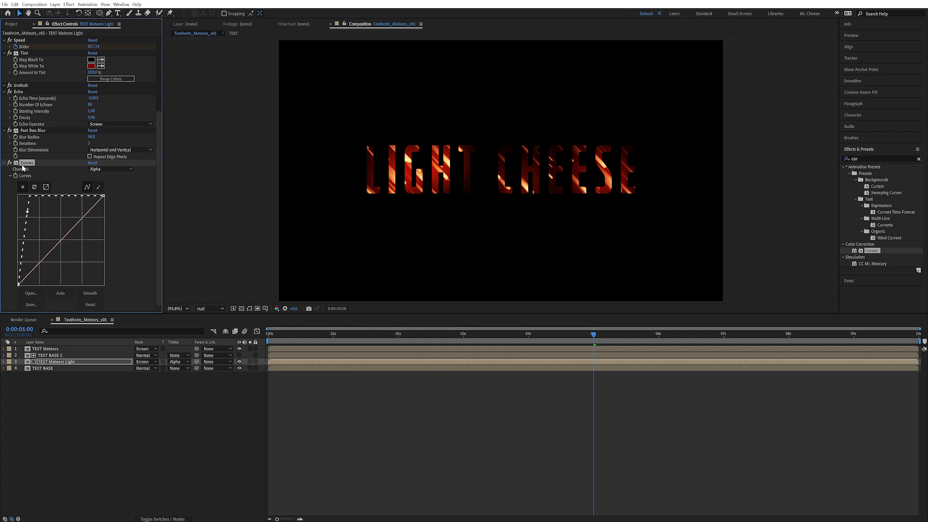
Duplicate the Curves effect and shape the Curves 2 alpha-channel curve
{"action": "key", "text": "ctrl+d"}
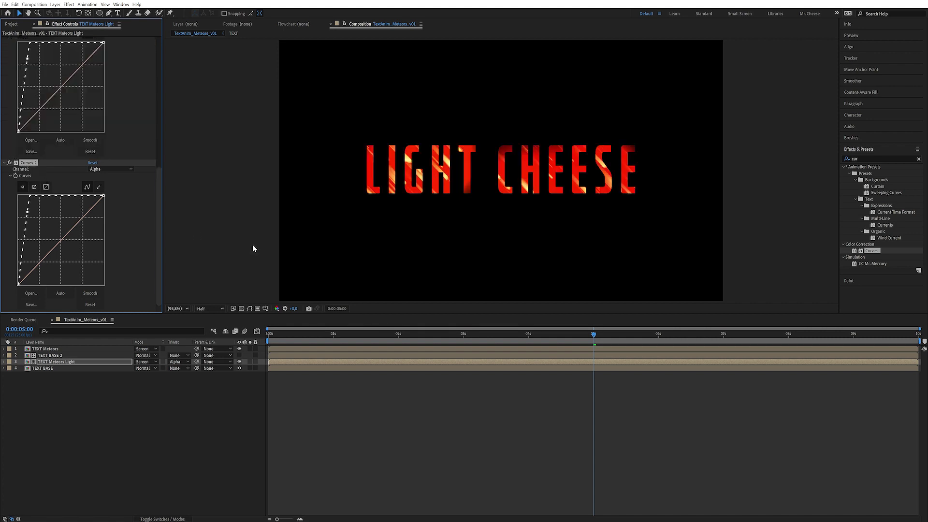
{"action": "left_click_drag", "start_coordinate": [655, 340], "coordinate": [723, 343]}
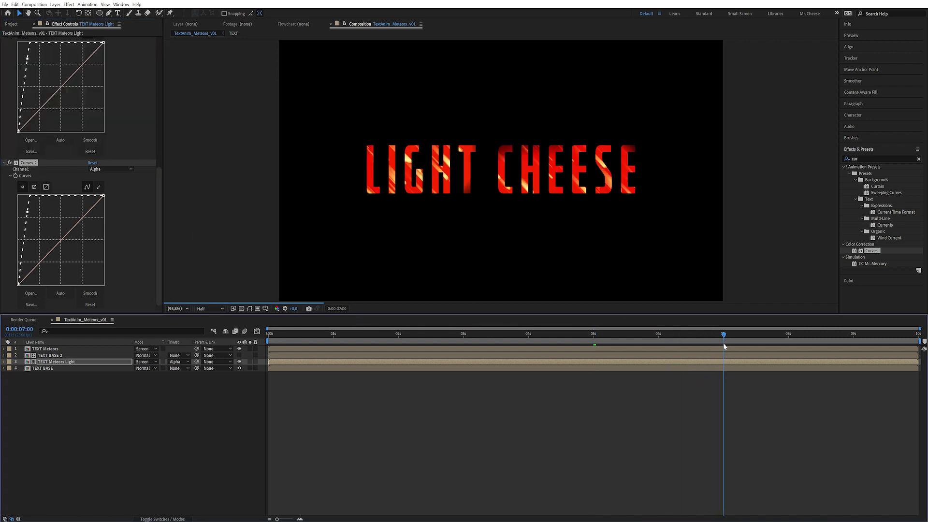
{"action": "left_click", "coordinate": [100, 169]}
{"action": "left_click", "coordinate": [99, 176]}
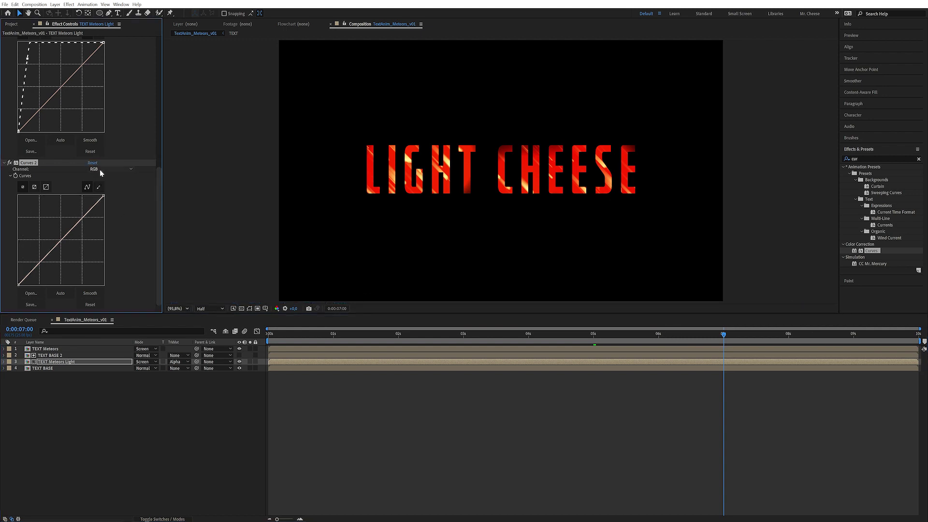
{"action": "left_click", "coordinate": [100, 169]}
{"action": "left_click", "coordinate": [100, 208]}
{"action": "left_click_drag", "start_coordinate": [62, 237], "coordinate": [58, 228]}
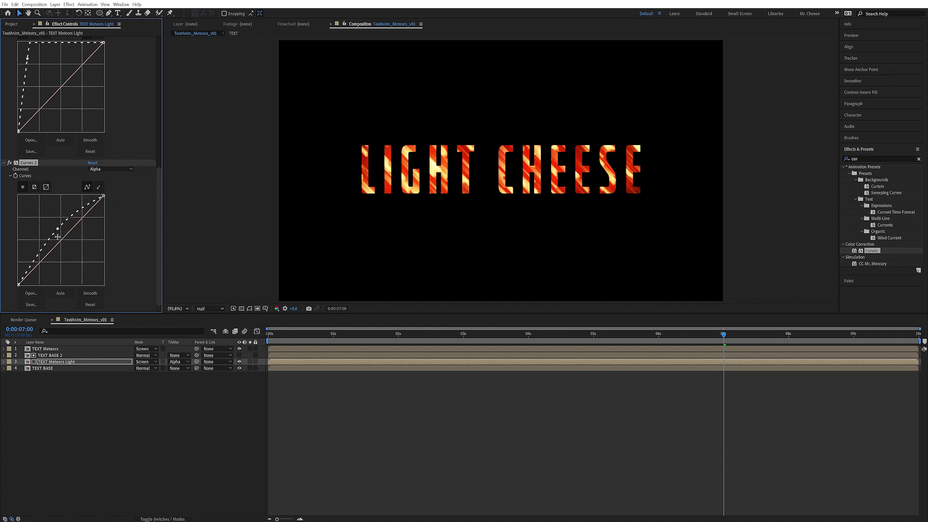
{"action": "mouse_move", "coordinate": [54, 233]}
{"action": "left_mouse_down"}
{"action": "mouse_move", "coordinate": [43, 205]}
{"action": "mouse_move", "coordinate": [74, 241]}
{"action": "mouse_move", "coordinate": [51, 224]}
{"action": "mouse_move", "coordinate": [58, 221]}
{"action": "left_mouse_up"}
{"action": "left_click_drag", "start_coordinate": [297, 330], "coordinate": [269, 330]}
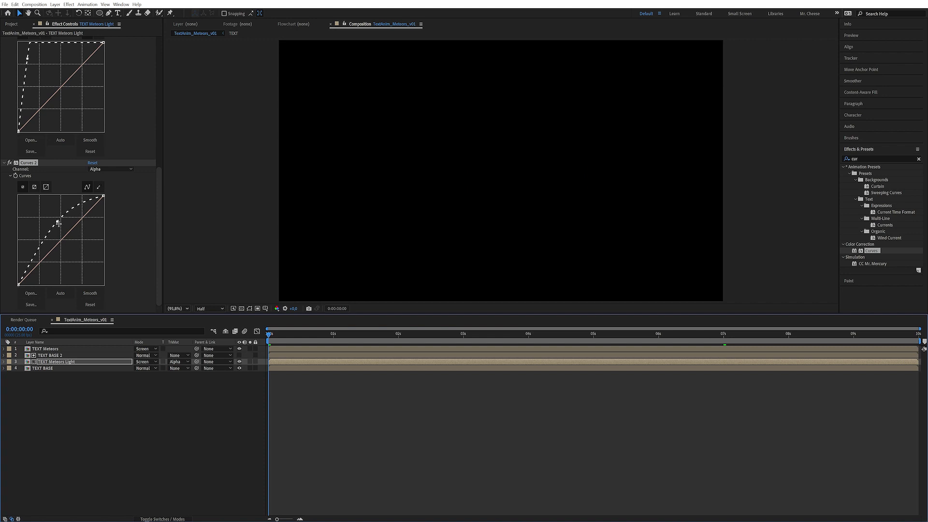
{"action": "left_click_drag", "start_coordinate": [59, 223], "coordinate": [69, 237]}
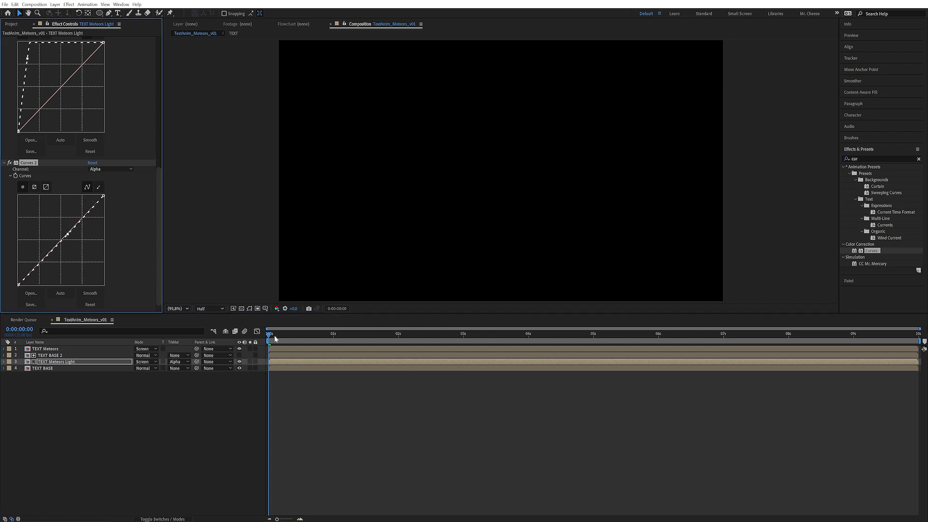
Scrub through 1, 2 and 3 seconds onward to preview the revealed striped text
{"action": "left_click_drag", "start_coordinate": [288, 335], "coordinate": [358, 340]}
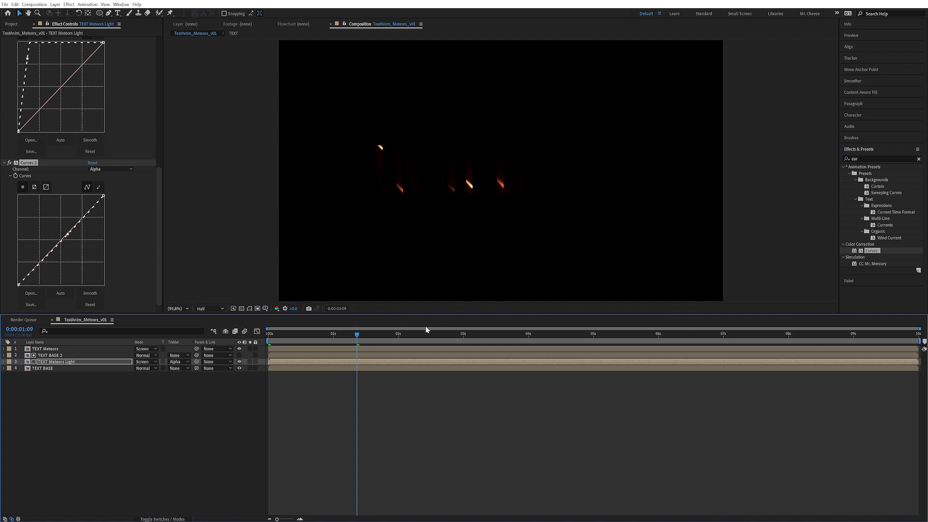
{"action": "left_click", "coordinate": [418, 338]}
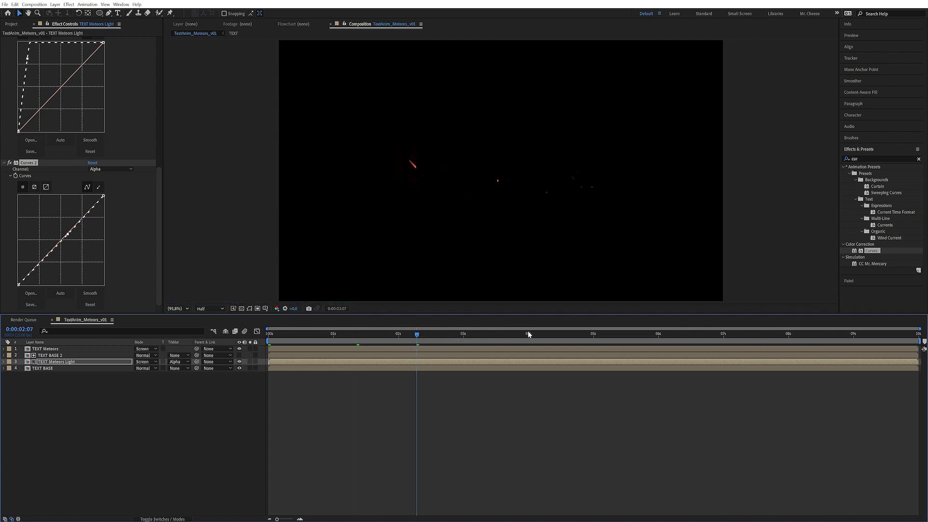
{"action": "left_click", "coordinate": [487, 338]}
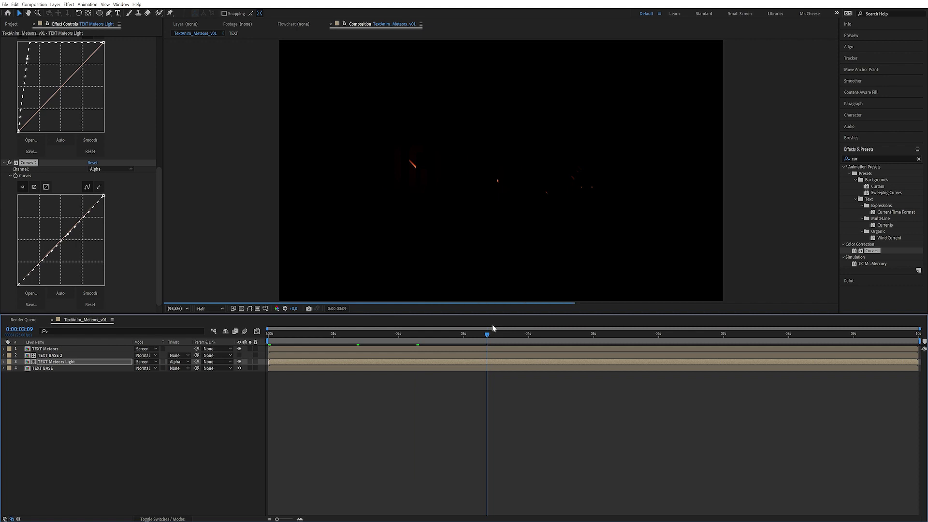
{"action": "left_click", "coordinate": [545, 336]}
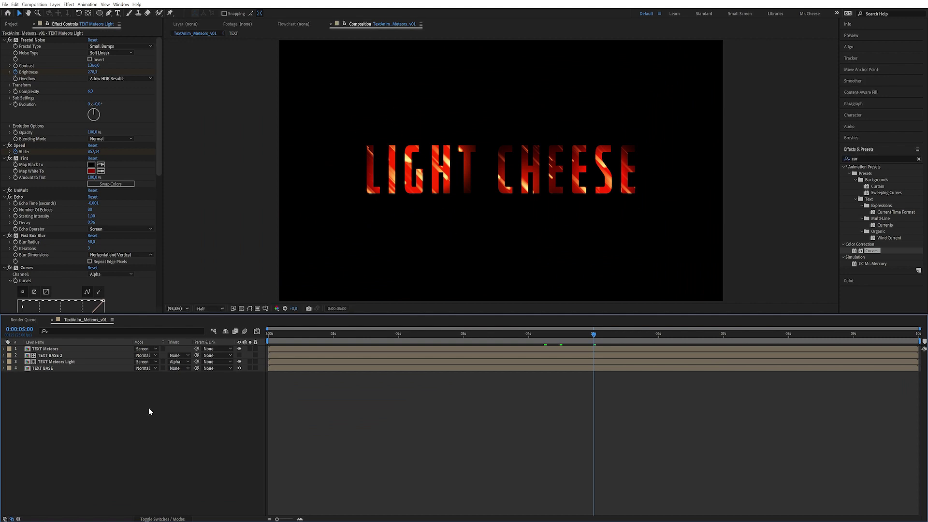
Add a Layer > New > Adjustment Layer and rename it 'Glow'
{"action": "left_click", "coordinate": [55, 5]}
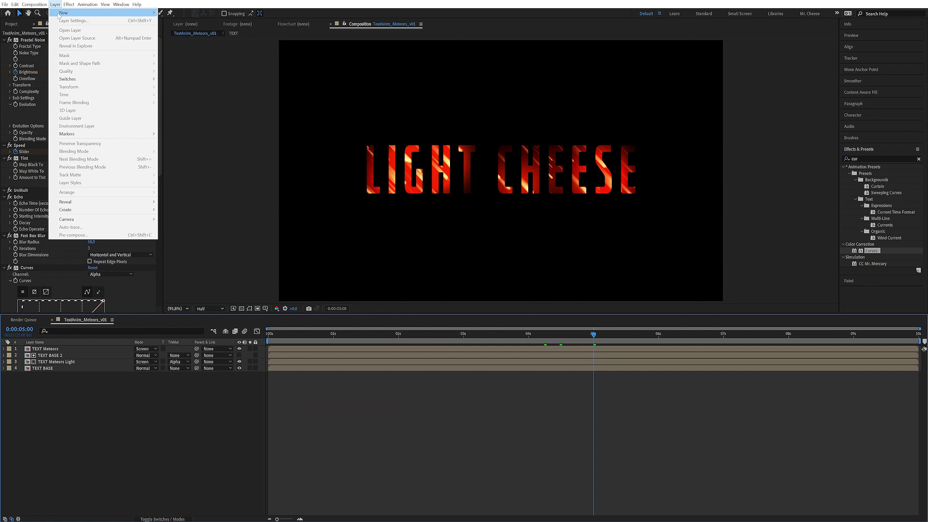
{"action": "mouse_move", "coordinate": [97, 13]}
{"action": "left_click", "coordinate": [195, 61]}
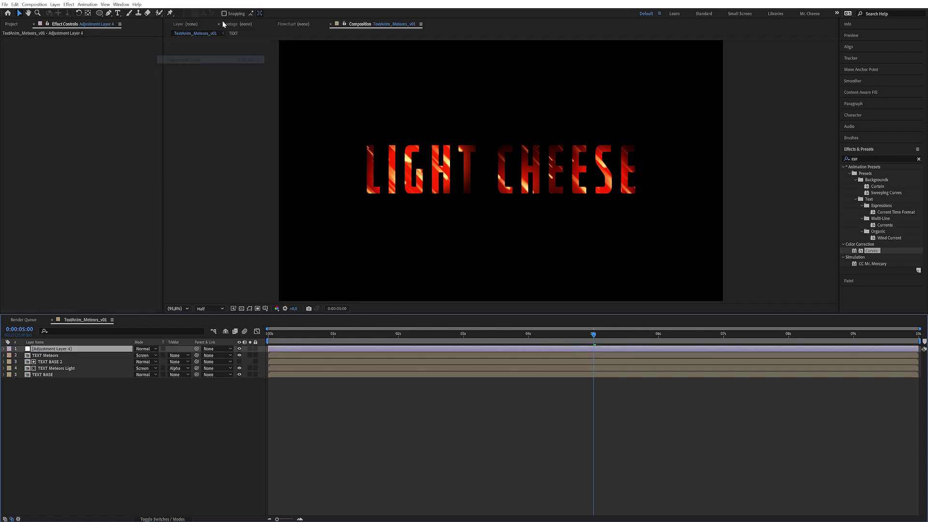
{"action": "key", "text": "Return"}
{"action": "type", "text": "G"}
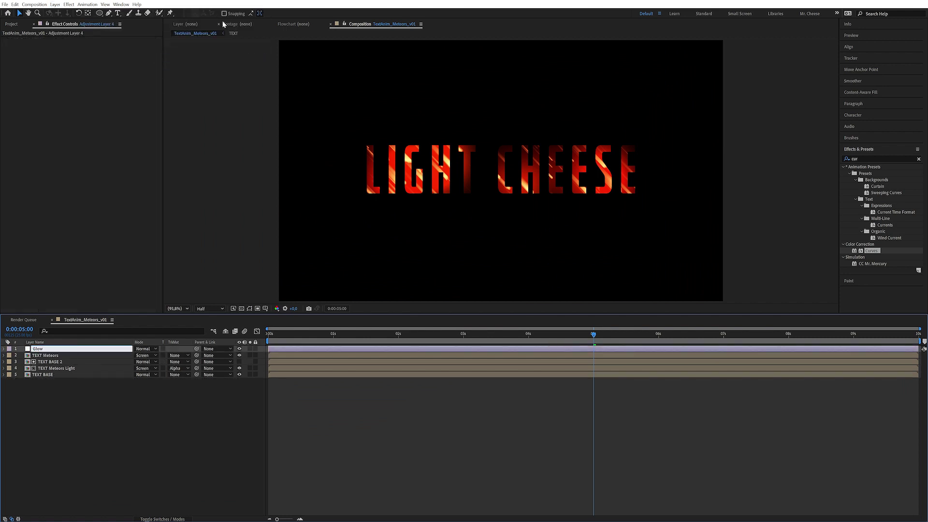
{"action": "type", "text": "low"}
{"action": "key", "text": "Return"}
{"action": "left_click", "coordinate": [847, 159]}
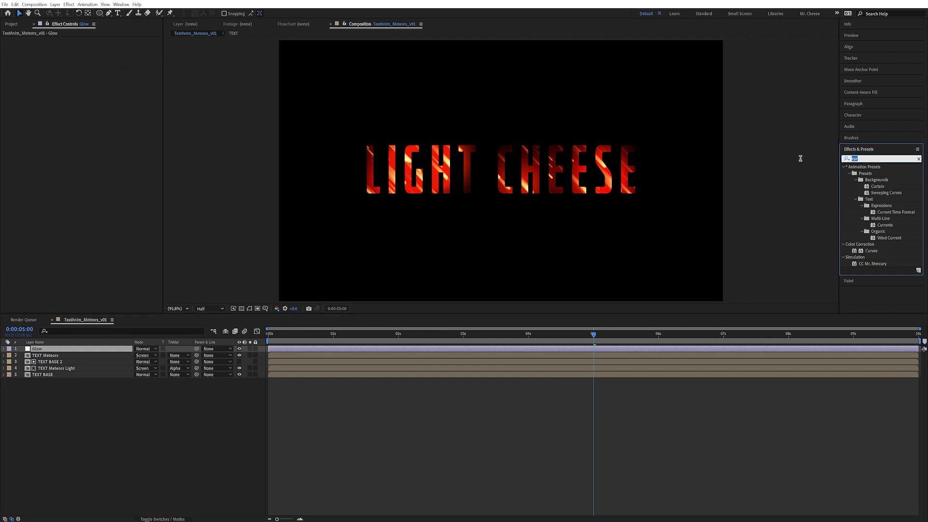
Apply Glow with raised threshold, wider radius, A & B Colors and Screen operation
{"action": "type", "text": "glo"}
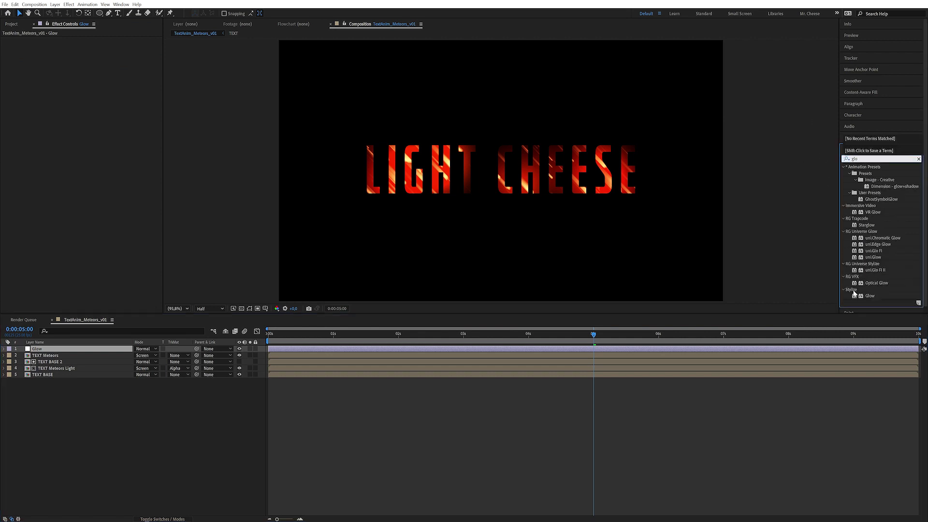
{"action": "double_click", "coordinate": [870, 296]}
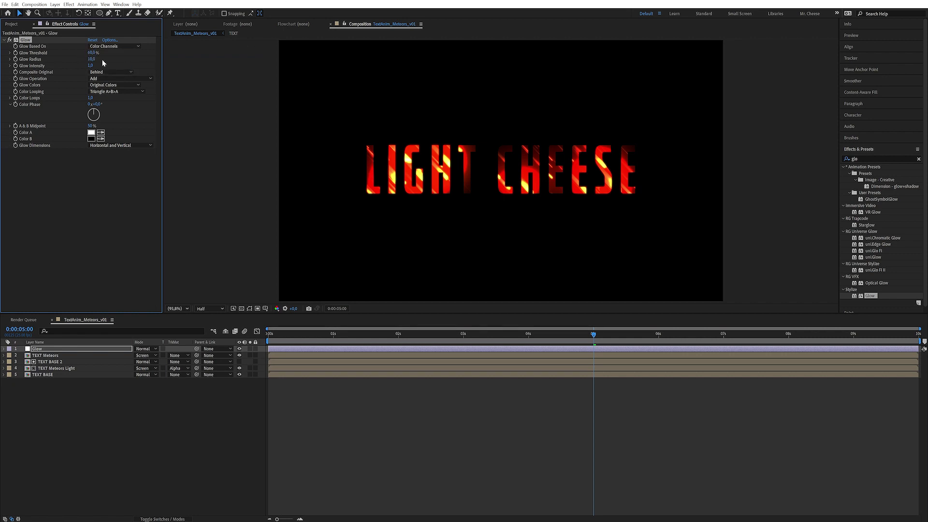
{"action": "left_click_drag", "start_coordinate": [92, 53], "coordinate": [118, 51]}
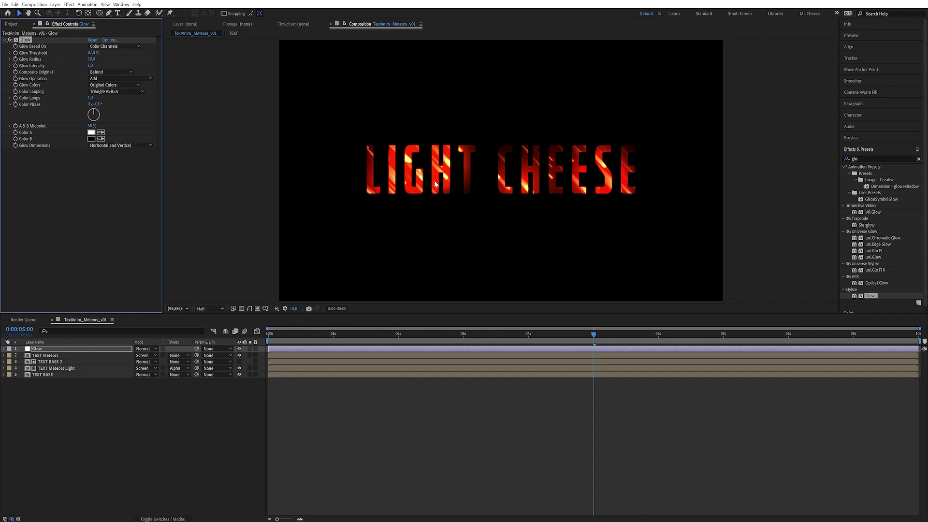
{"action": "left_click_drag", "start_coordinate": [95, 58], "coordinate": [102, 58]}
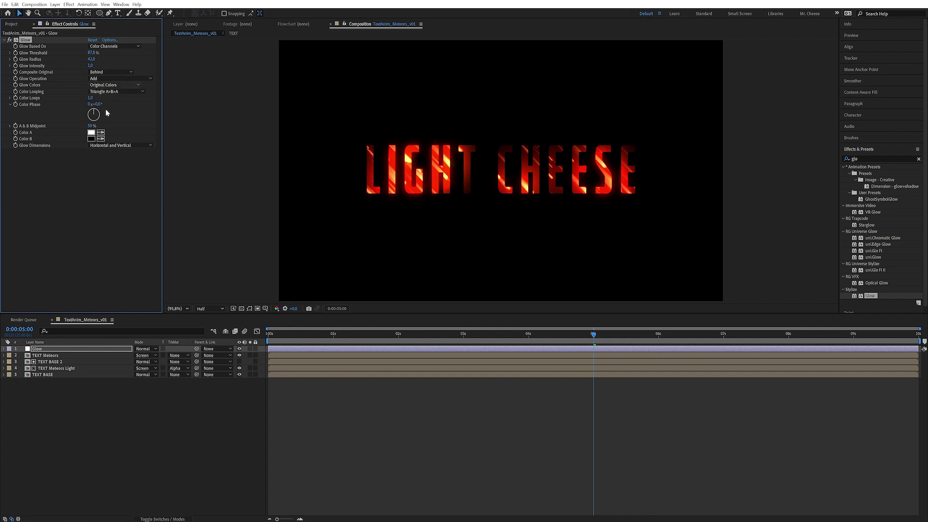
{"action": "left_click", "coordinate": [112, 85]}
{"action": "left_click", "coordinate": [115, 103]}
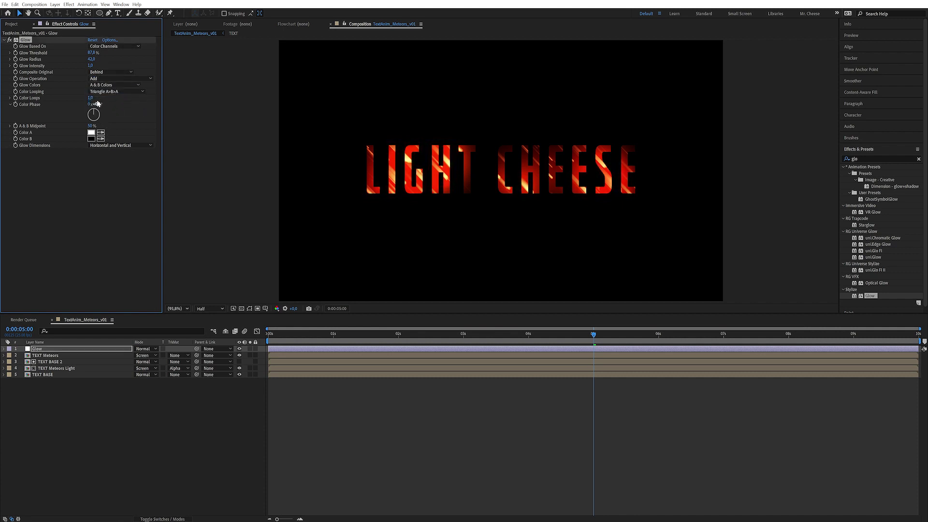
{"action": "left_click", "coordinate": [112, 79]}
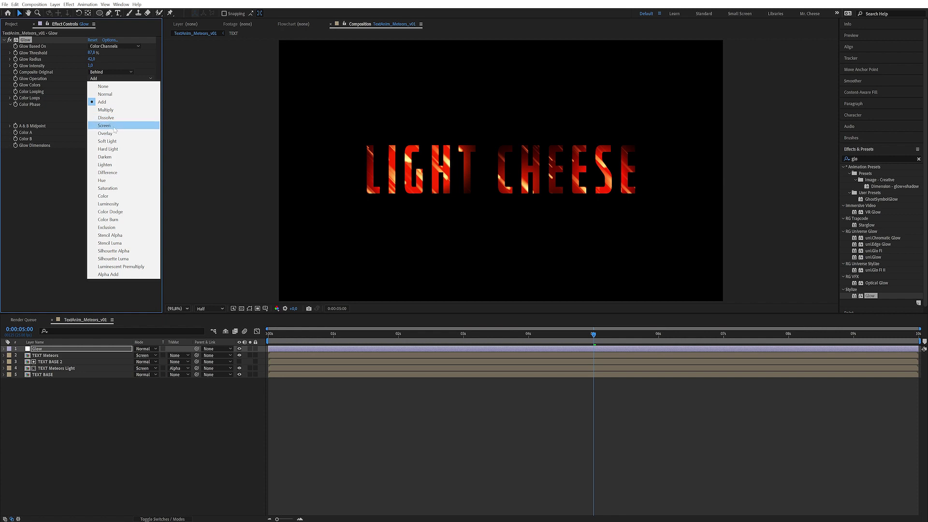
{"action": "left_click", "coordinate": [110, 125]}
{"action": "left_click", "coordinate": [97, 104]}
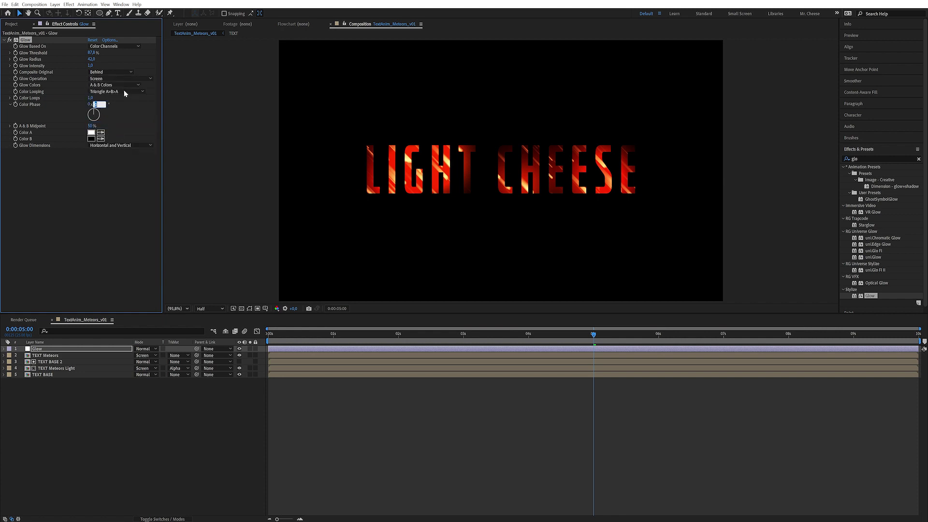
{"action": "key", "text": "Return"}
Set Glow Color A to a light cream and Color B to yellow
{"action": "left_click", "coordinate": [91, 133]}
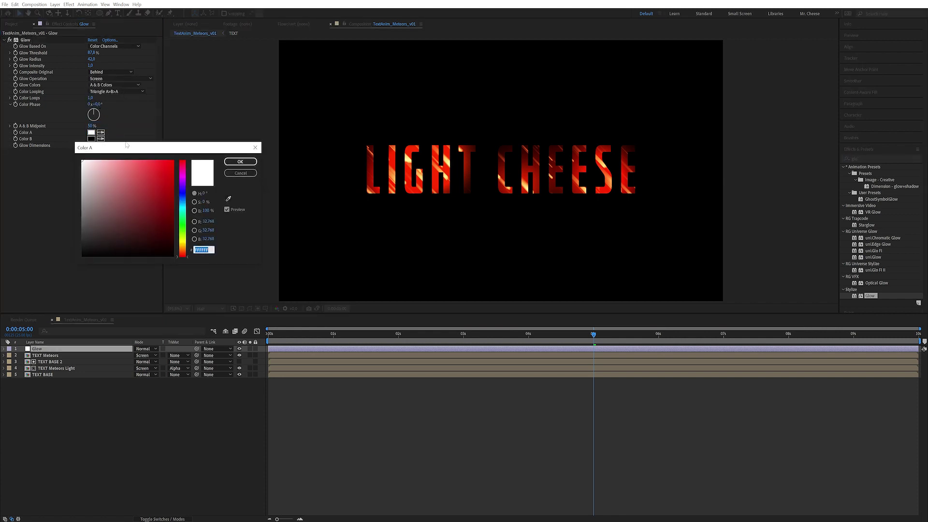
{"action": "left_click_drag", "start_coordinate": [181, 241], "coordinate": [185, 249]}
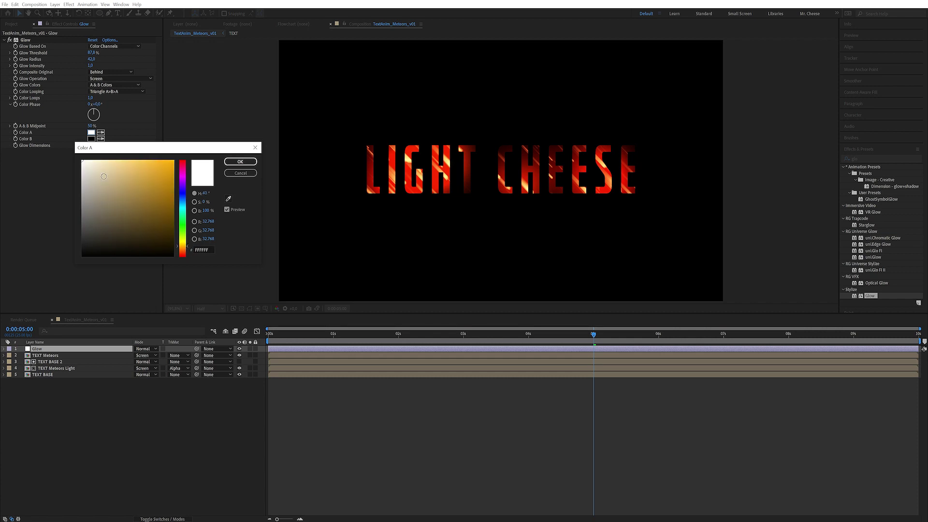
{"action": "left_click", "coordinate": [104, 176]}
{"action": "left_click", "coordinate": [240, 162]}
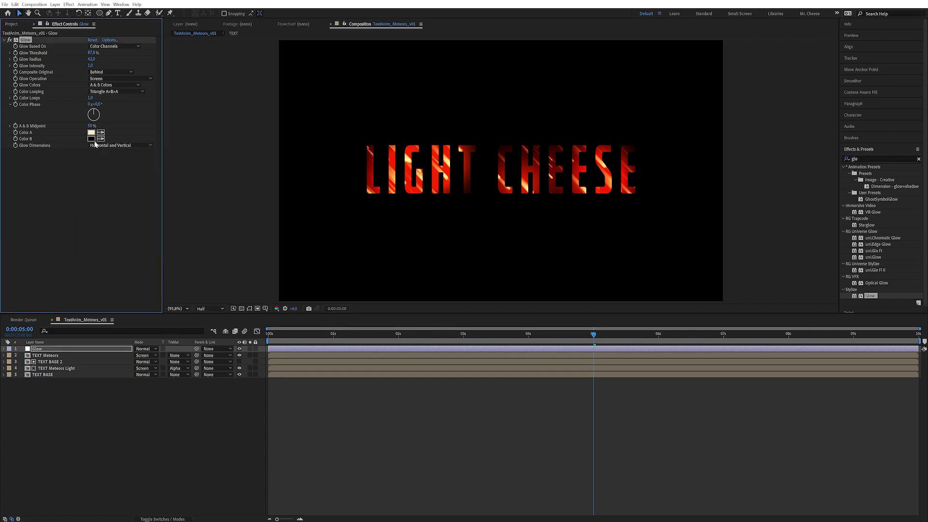
{"action": "left_click", "coordinate": [91, 139]}
{"action": "left_click_drag", "start_coordinate": [182, 256], "coordinate": [183, 245]}
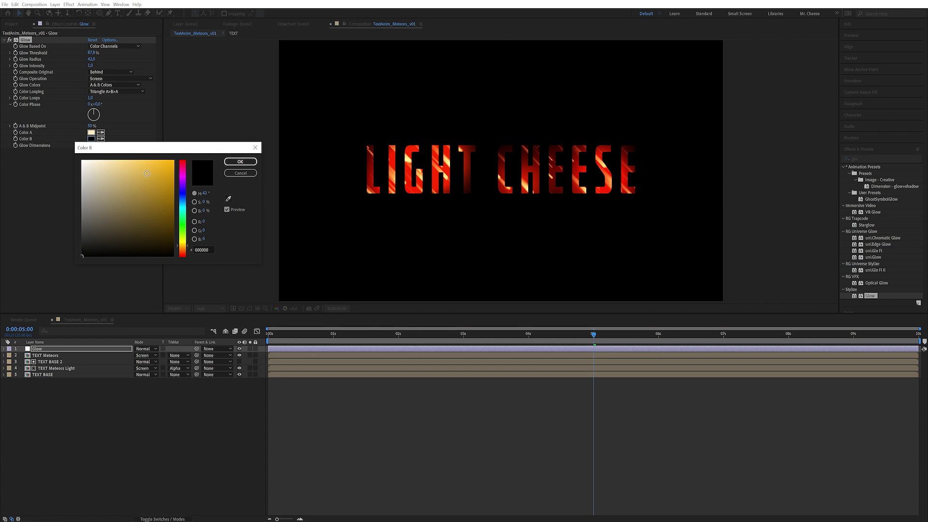
{"action": "left_click", "coordinate": [147, 173]}
{"action": "left_click", "coordinate": [240, 161]}
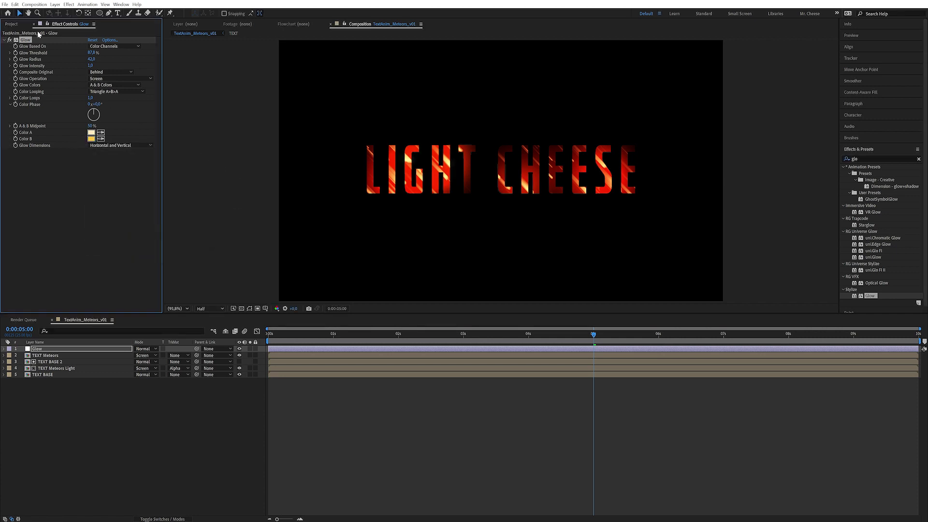
Set the colour phase to 180° and lower the glow threshold to about 60%
{"action": "left_click", "coordinate": [99, 104]}
{"action": "key", "text": "Return"}
{"action": "left_click_drag", "start_coordinate": [82, 54], "coordinate": [66, 54]}
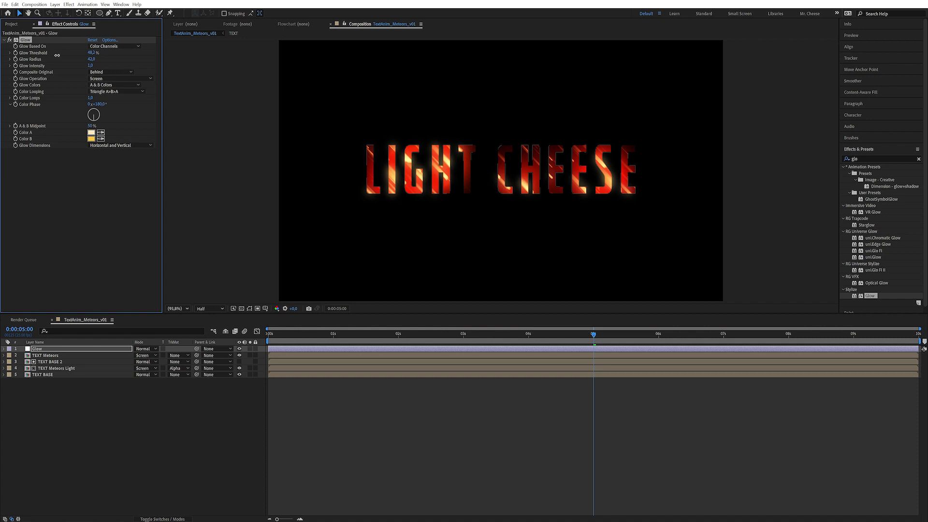
{"action": "left_click_drag", "start_coordinate": [66, 54], "coordinate": [58, 59]}
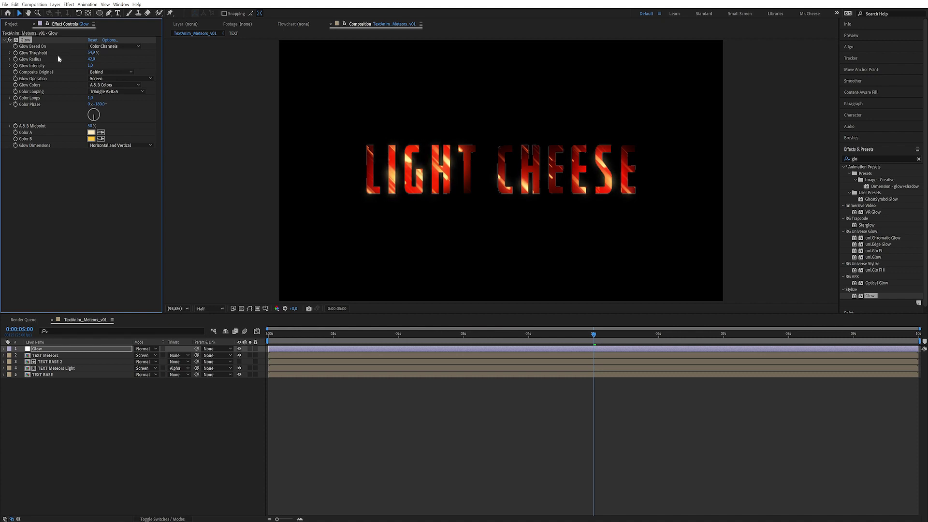
Duplicate Glow as Glow 2 with orange Color B, threshold about 49% and radius 80
{"action": "key", "text": "ctrl+d"}
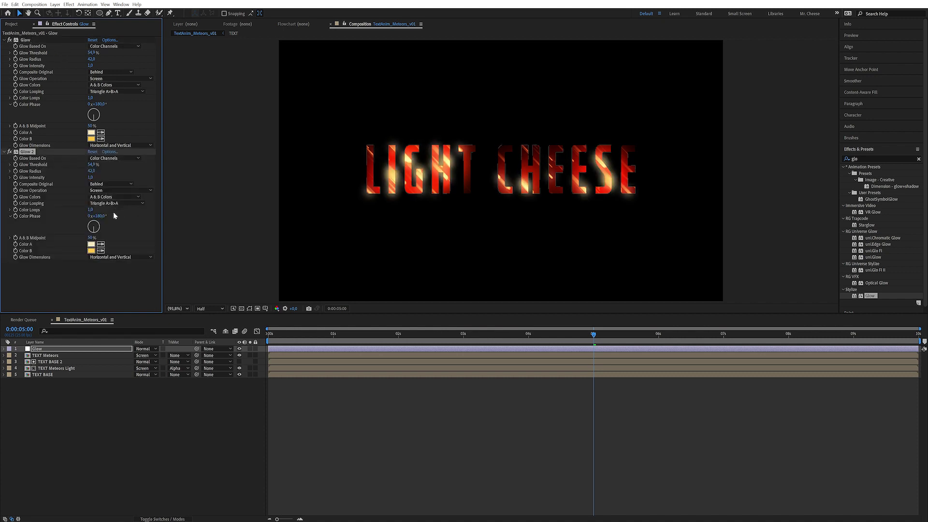
{"action": "left_click", "coordinate": [91, 251]}
{"action": "left_click", "coordinate": [181, 249]}
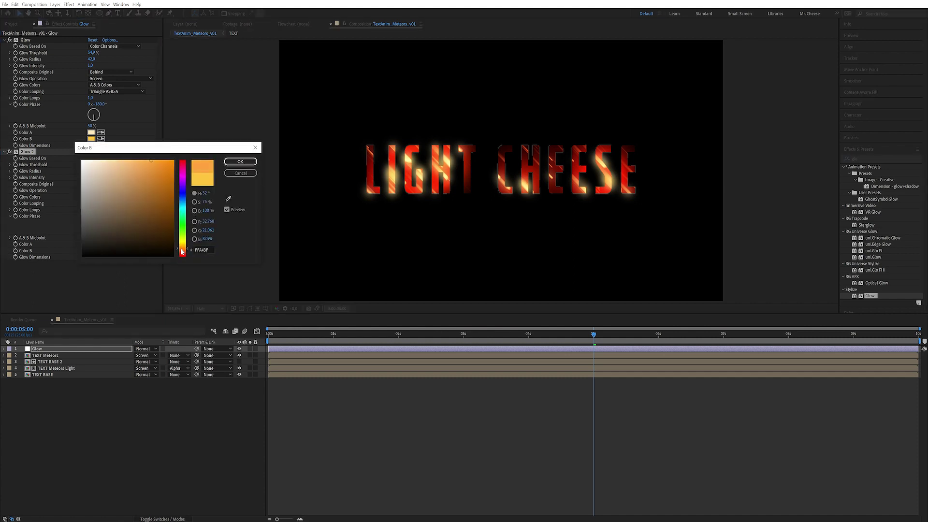
{"action": "left_click_drag", "start_coordinate": [154, 186], "coordinate": [187, 141]}
{"action": "left_click", "coordinate": [253, 162]}
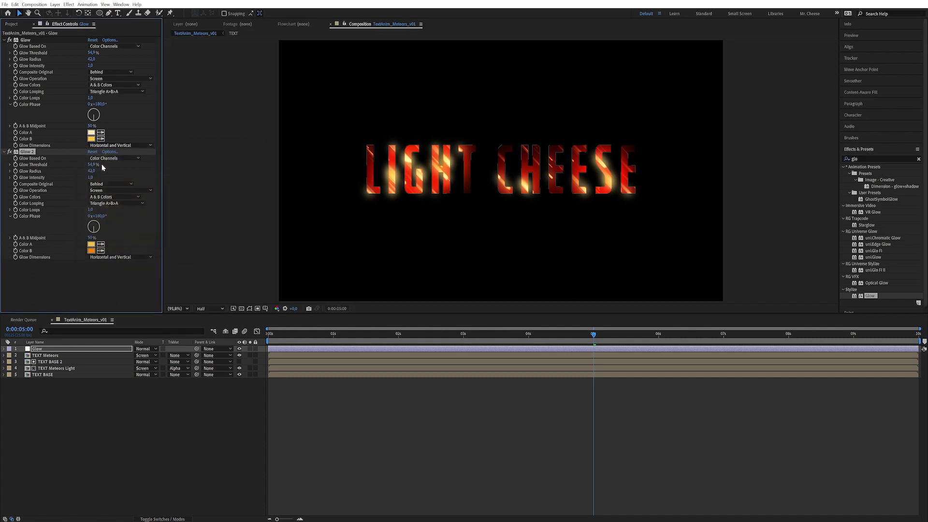
{"action": "mouse_move", "coordinate": [90, 168]}
{"action": "left_mouse_down"}
{"action": "mouse_move", "coordinate": [111, 168]}
{"action": "mouse_move", "coordinate": [78, 170]}
{"action": "left_mouse_up"}
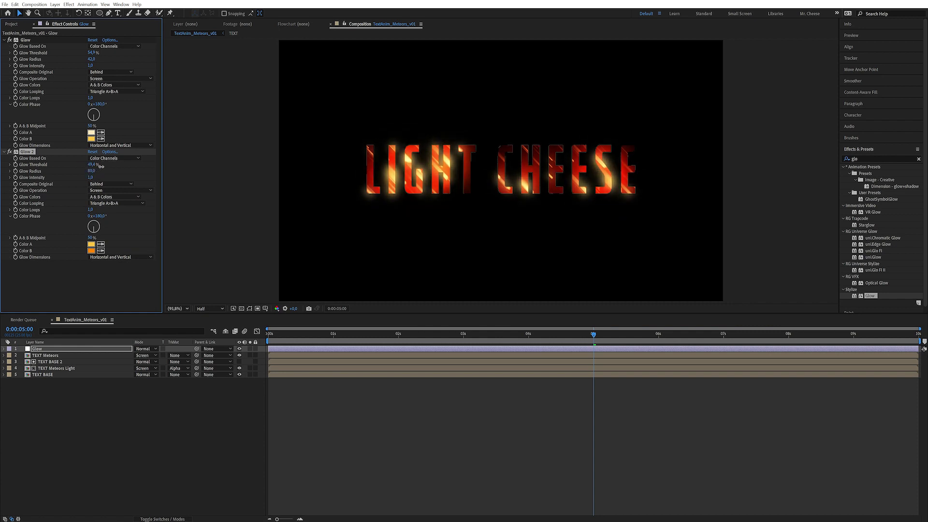
{"action": "left_click", "coordinate": [99, 216]}
Duplicate it as Glow 3 and shift both its colours toward red
{"action": "key", "text": "ctrl+d"}
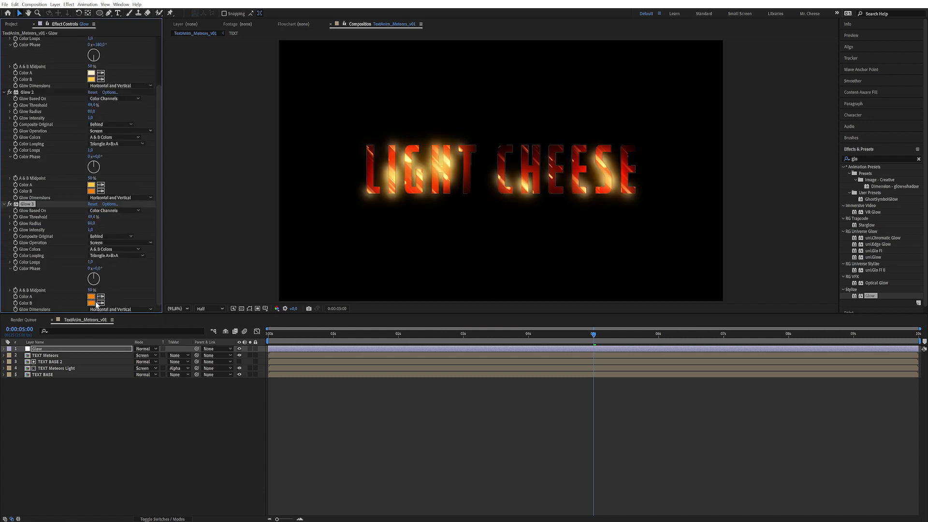
{"action": "left_click", "coordinate": [91, 303]}
{"action": "left_click", "coordinate": [179, 254]}
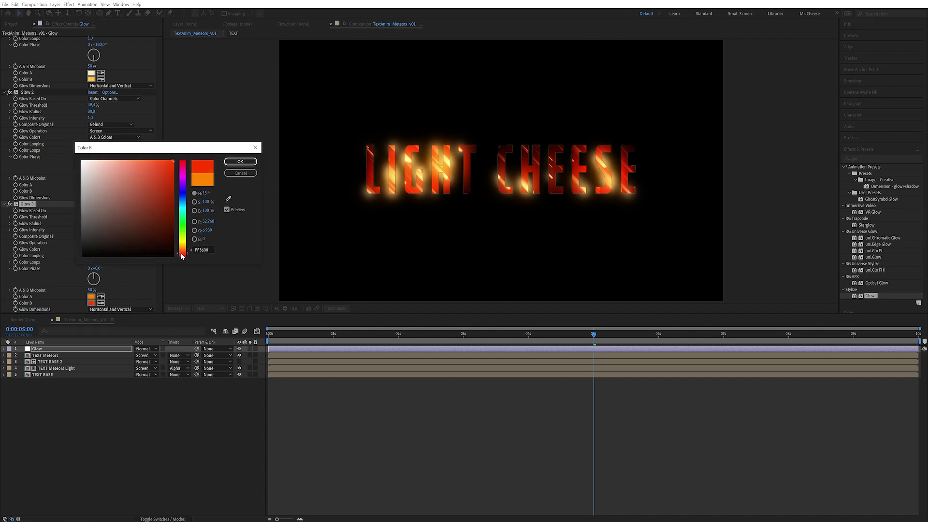
{"action": "left_click", "coordinate": [173, 171]}
{"action": "left_click", "coordinate": [239, 163]}
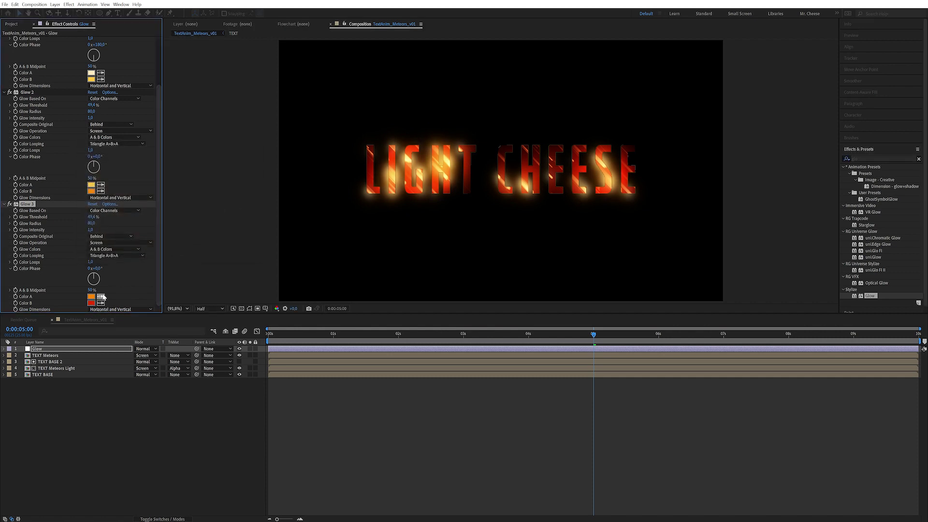
{"action": "left_click", "coordinate": [91, 296]}
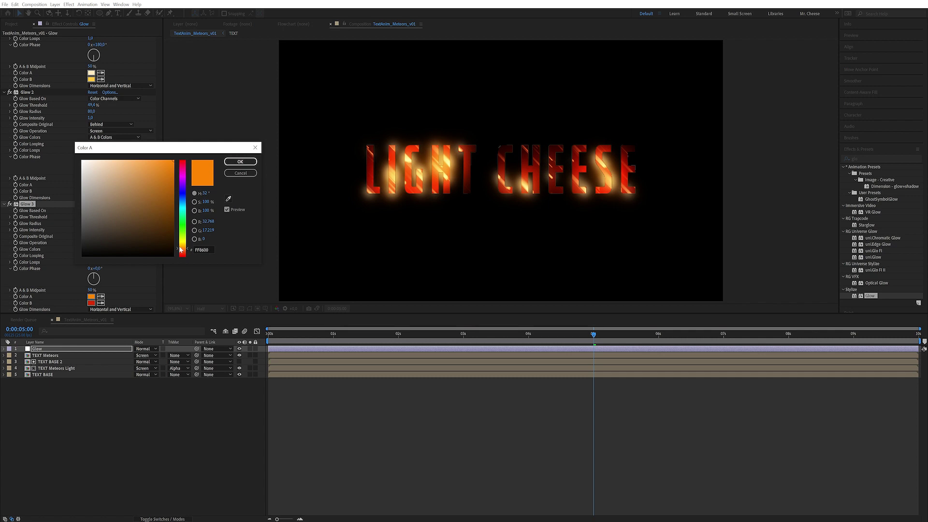
{"action": "left_click", "coordinate": [179, 253]}
{"action": "left_click", "coordinate": [245, 162]}
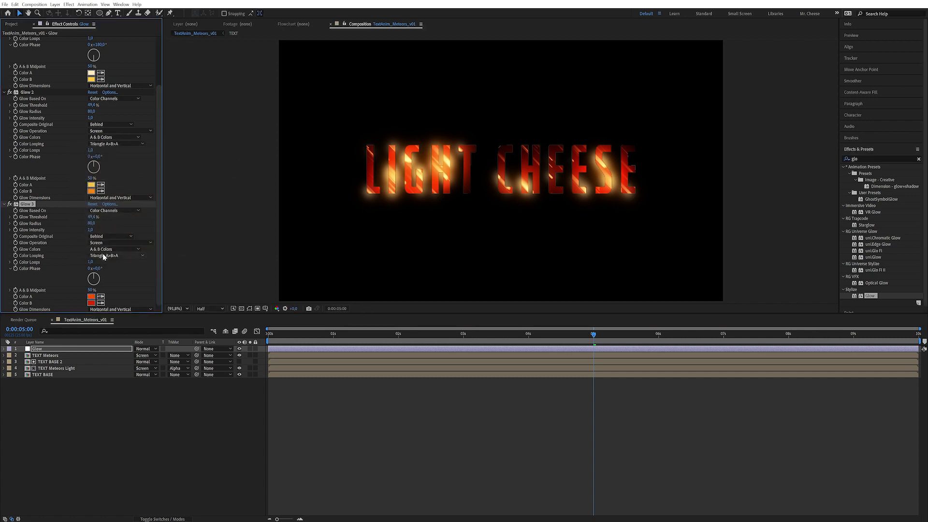
Deepen the first glow's Color A to yellow and set Glow 2 and 3 intensity to 0.6
{"action": "scroll", "coordinate": [102, 271], "scroll_direction": "up", "scroll_amount": 3}
{"action": "left_click", "coordinate": [91, 132]}
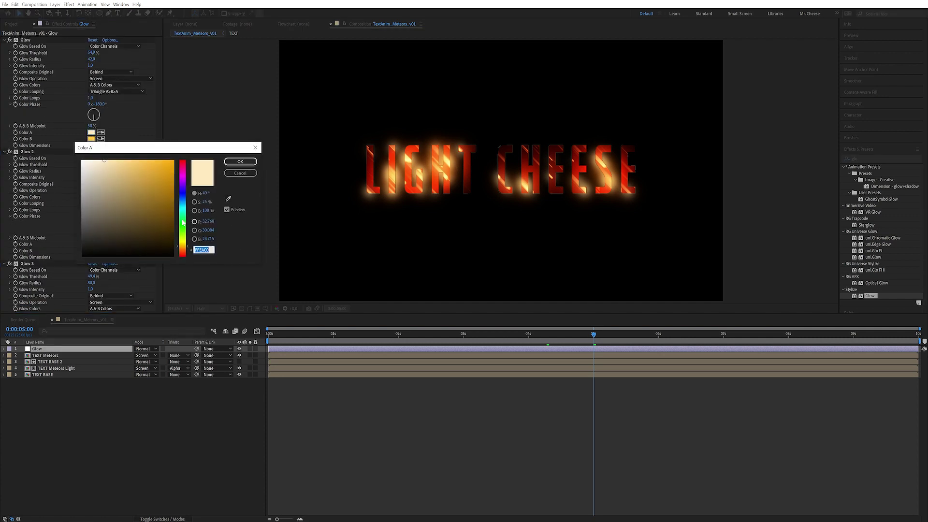
{"action": "left_click_drag", "start_coordinate": [134, 166], "coordinate": [148, 148]}
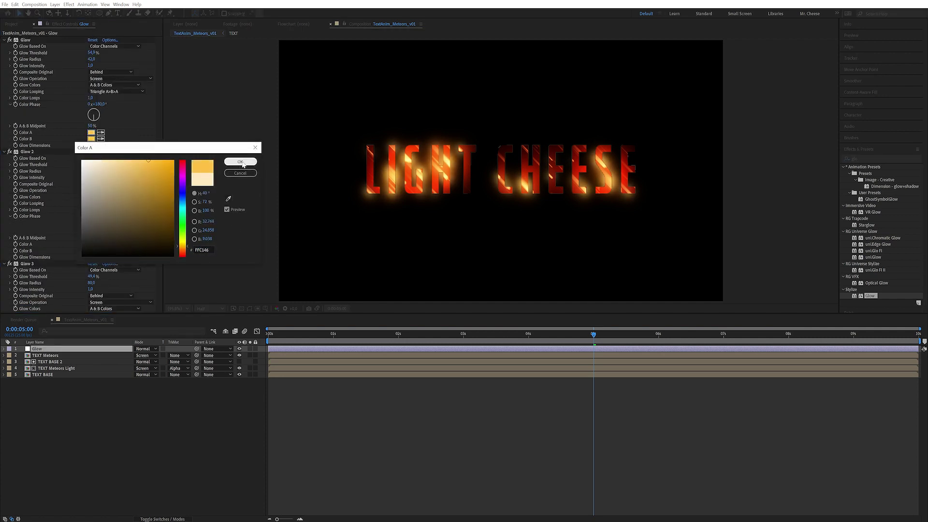
{"action": "left_click", "coordinate": [240, 162]}
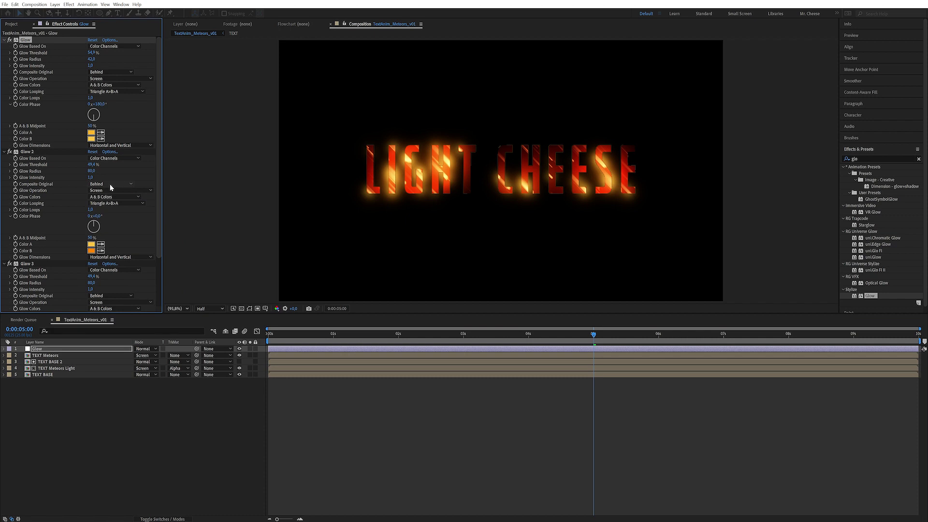
{"action": "left_click_drag", "start_coordinate": [91, 179], "coordinate": [77, 179]}
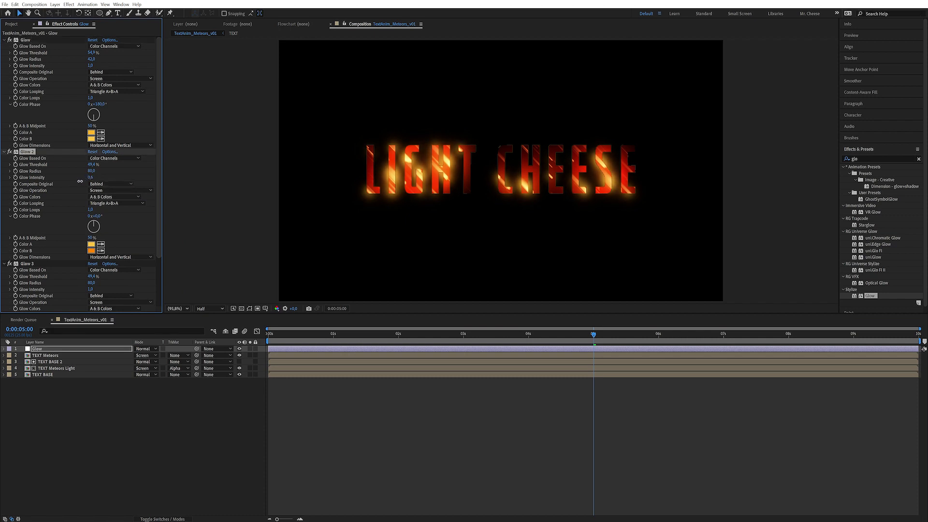
{"action": "left_click_drag", "start_coordinate": [90, 289], "coordinate": [74, 288]}
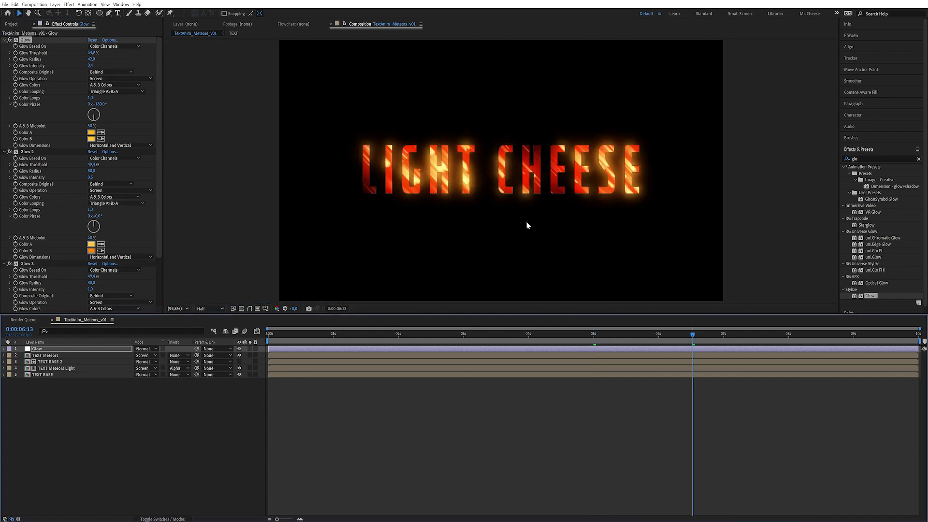
Precompose all five layers into a composition named 'MAIN'
{"action": "left_click_drag", "start_coordinate": [88, 411], "coordinate": [40, 310]}
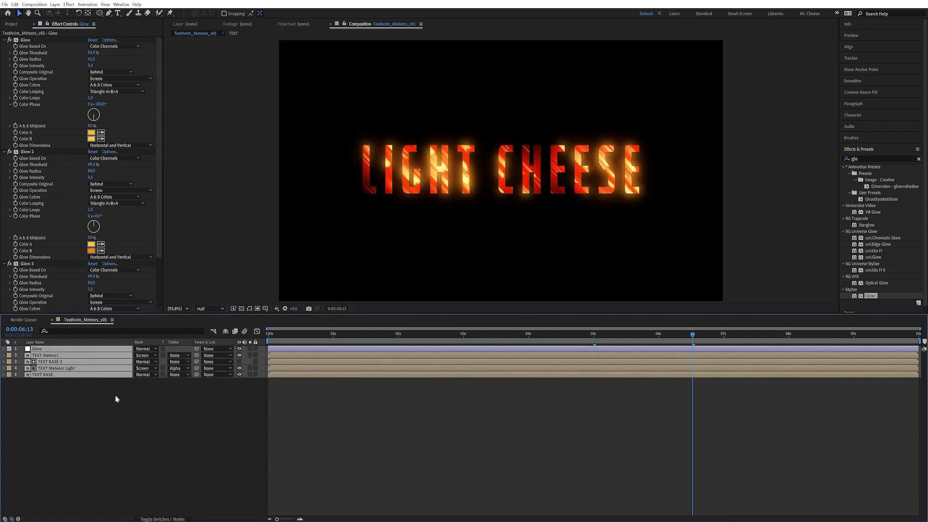
{"action": "key", "text": "ctrl+shift+c"}
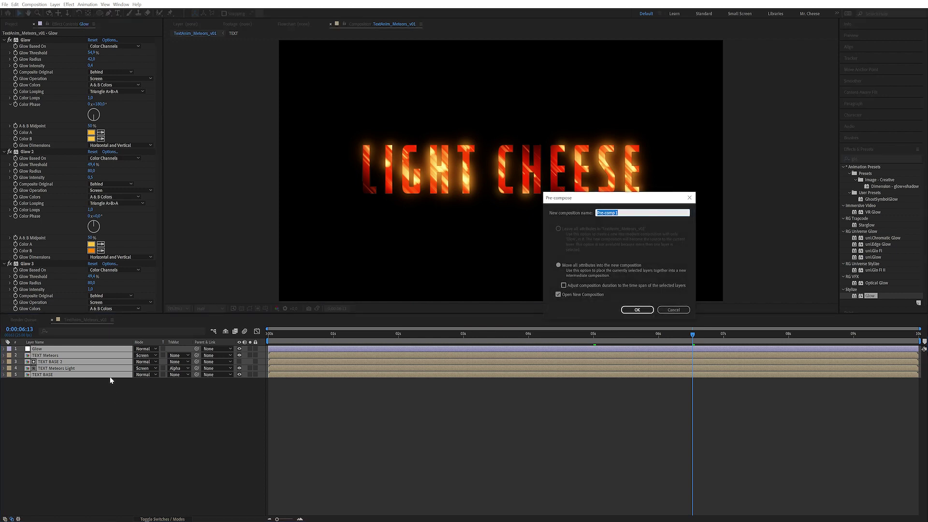
{"action": "type", "text": "MAIN"}
{"action": "left_click", "coordinate": [637, 309]}
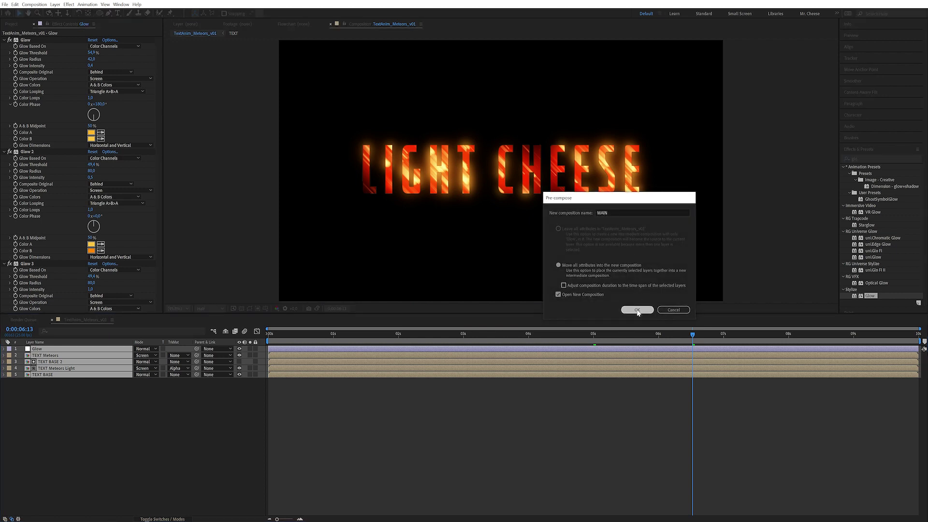
Back in TextAnim_Meteors_v01, duplicate the MAIN layer and rename the copy 'MAIN Desat'
{"action": "key", "text": "shift+comma"}
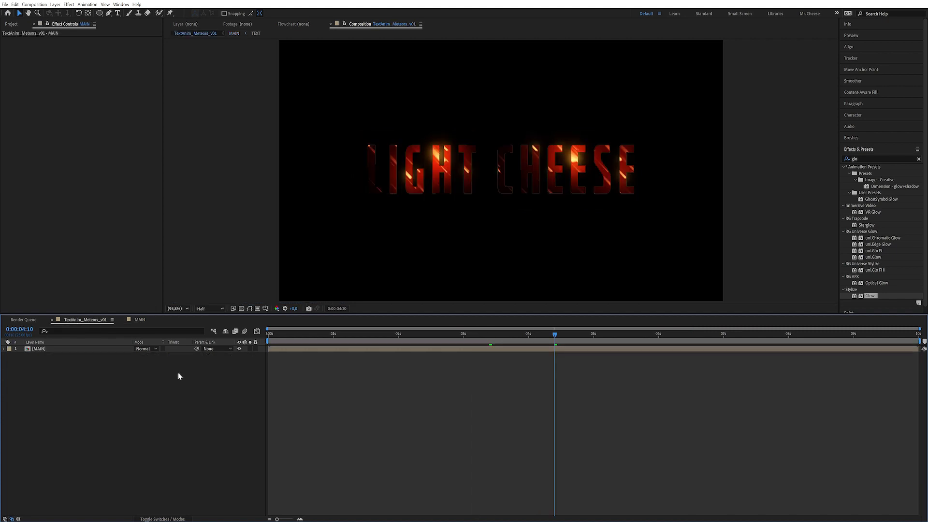
{"action": "left_click", "coordinate": [60, 348]}
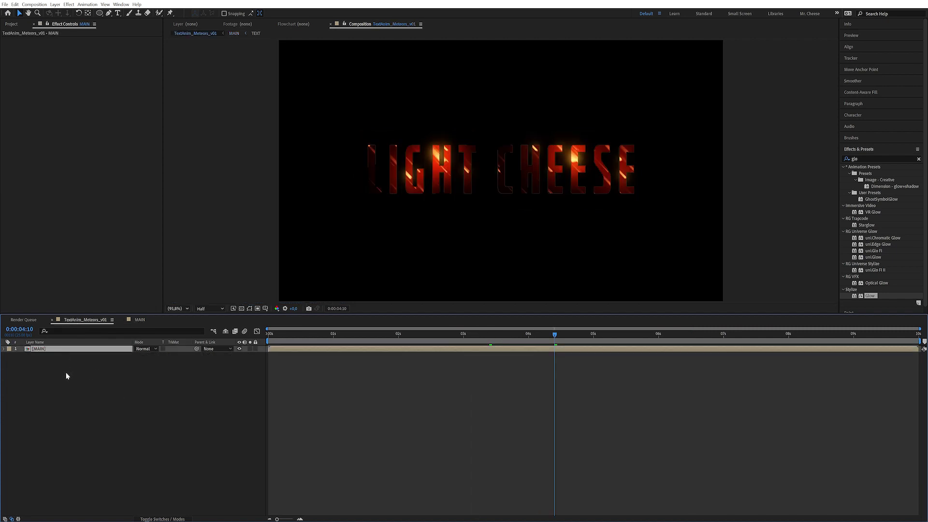
{"action": "key", "text": "ctrl+d"}
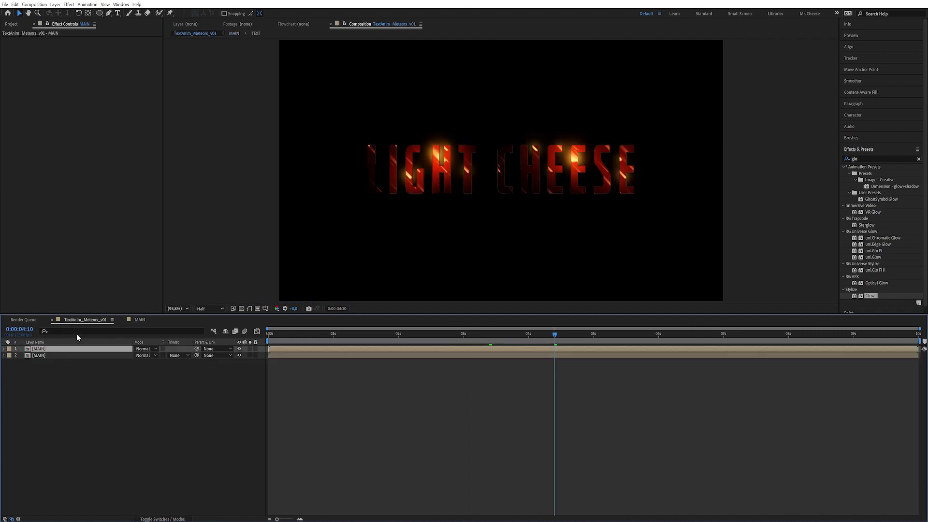
{"action": "key", "text": "Return"}
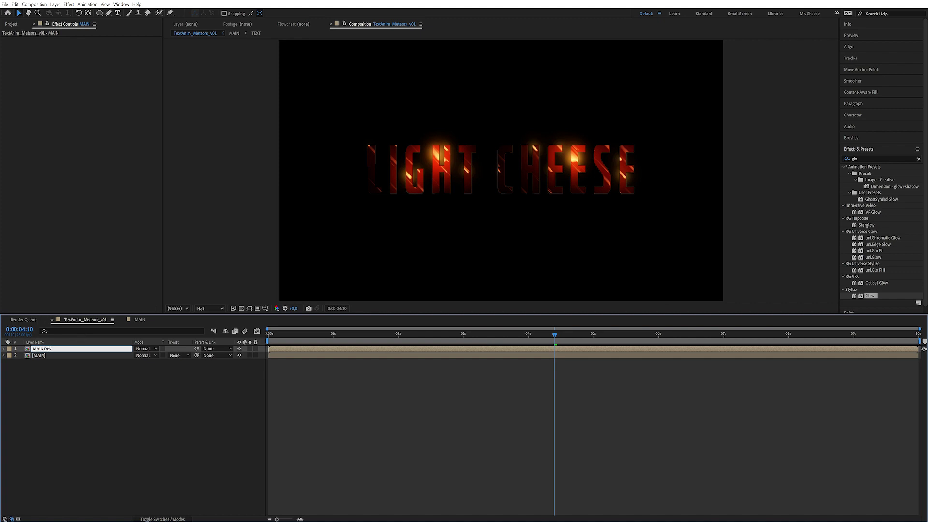
{"action": "type", "text": "Desat"}
{"action": "key", "text": "Return"}
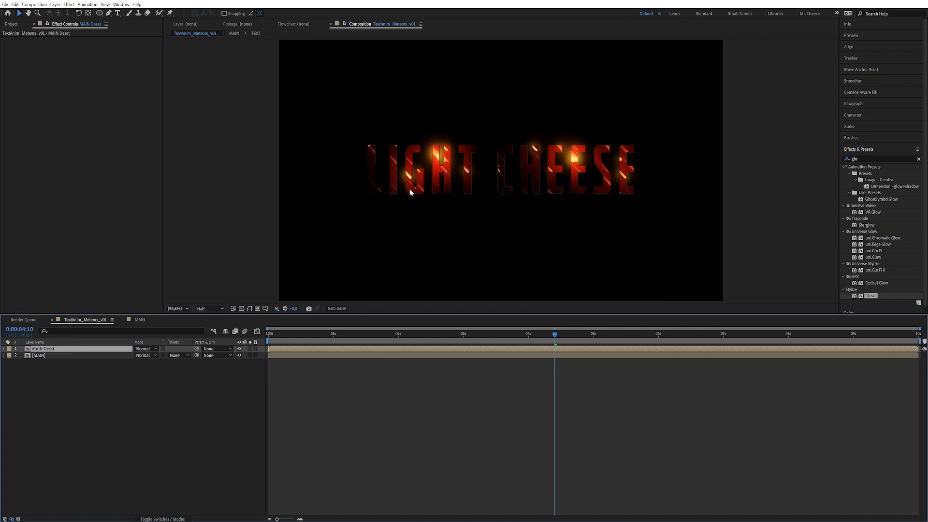
At 0:00:07:01, apply Tint and CC Image Wipe to MAIN Desat
{"action": "left_click", "coordinate": [725, 337]}
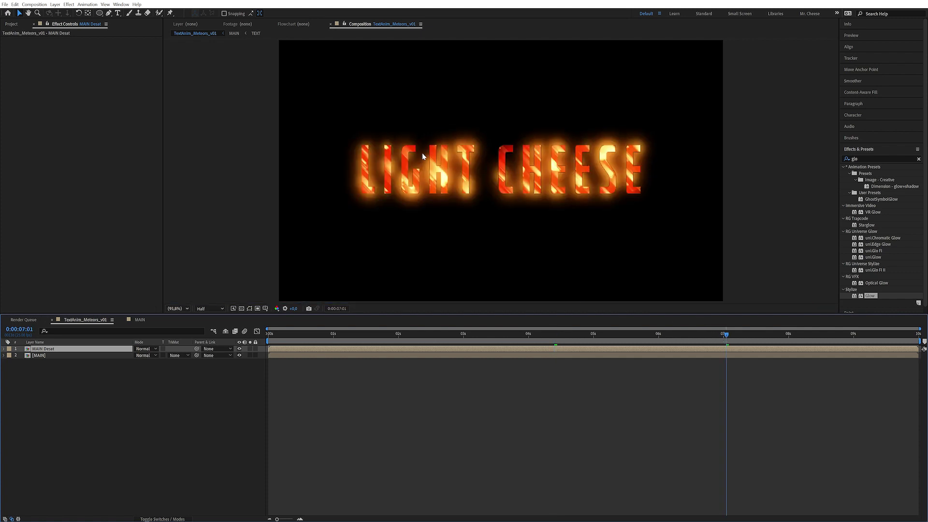
{"action": "left_click", "coordinate": [865, 158]}
{"action": "type", "text": "tint"}
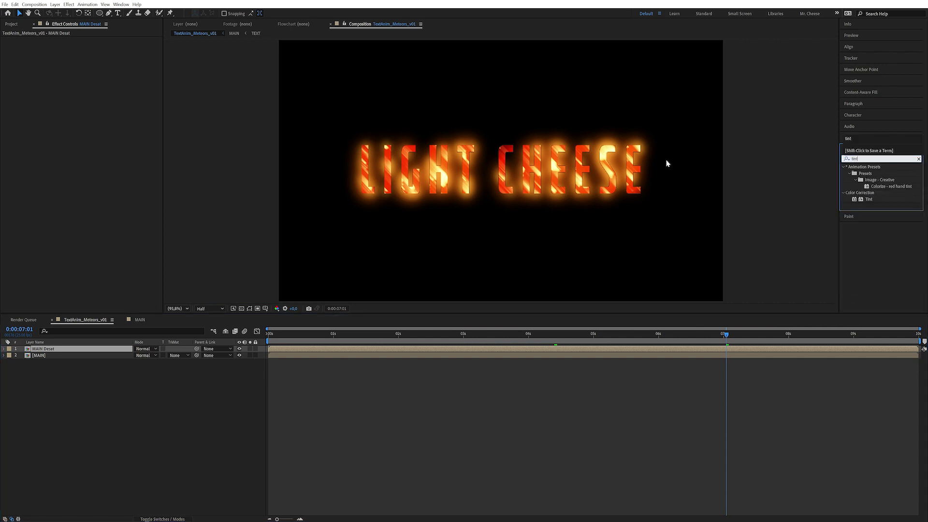
{"action": "double_click", "coordinate": [868, 199]}
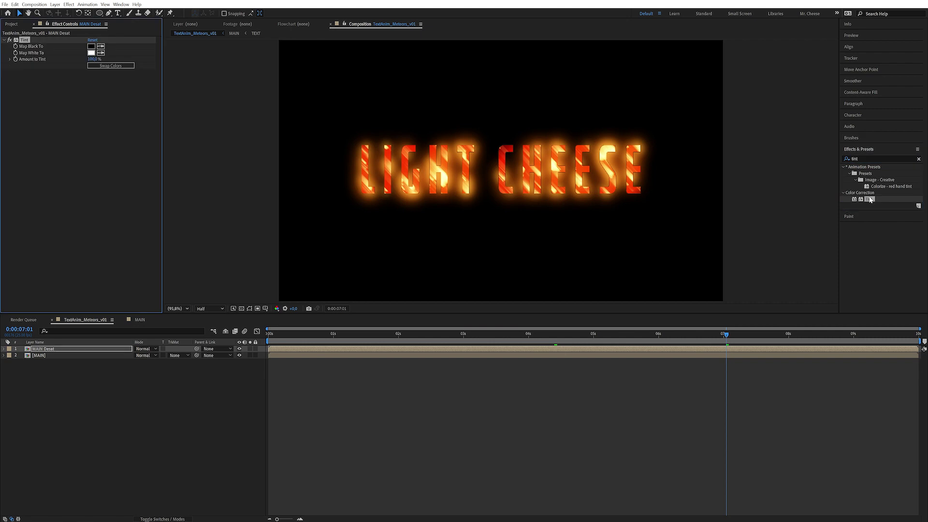
{"action": "type", "text": "image"}
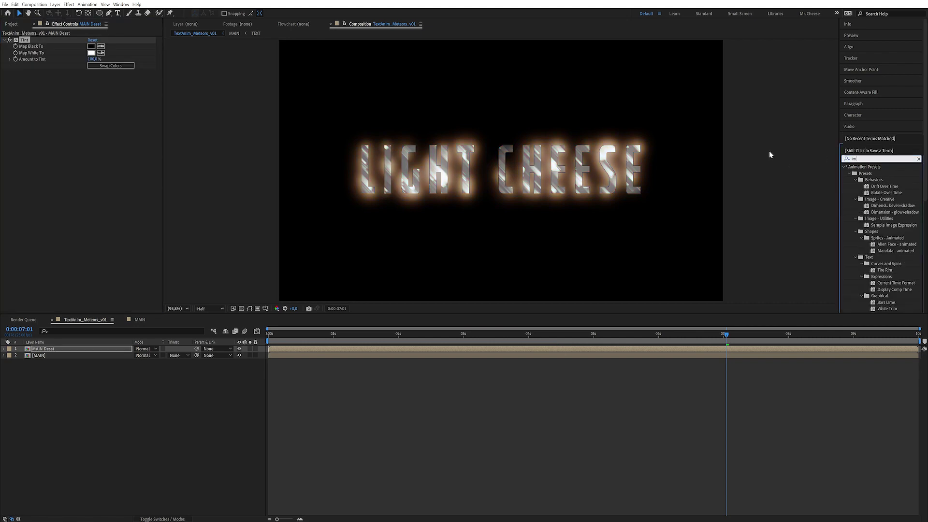
{"action": "left_click", "coordinate": [872, 199]}
{"action": "double_click", "coordinate": [874, 200]}
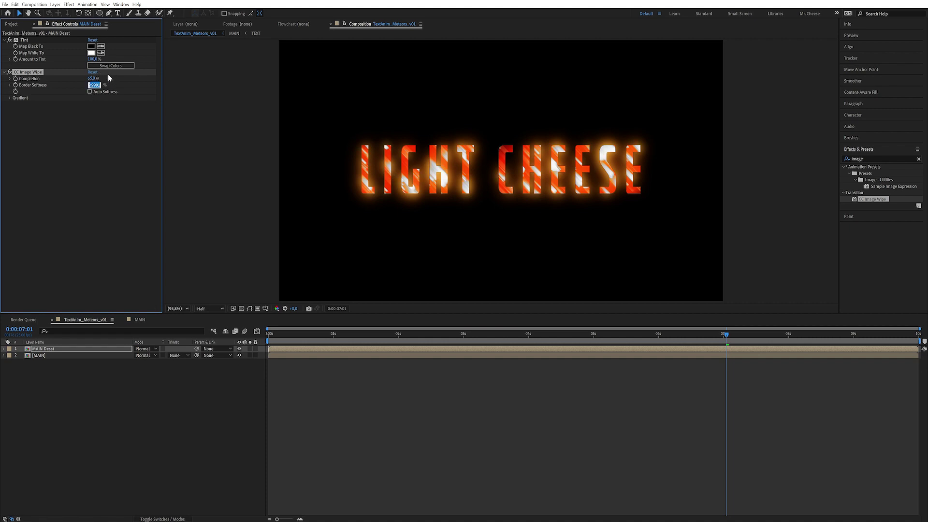
Blend MAIN Desat in Screen mode and set the wipe Completion to 73%
{"action": "left_click_drag", "start_coordinate": [91, 78], "coordinate": [91, 77]}
{"action": "left_click", "coordinate": [142, 349]}
{"action": "left_click", "coordinate": [174, 129]}
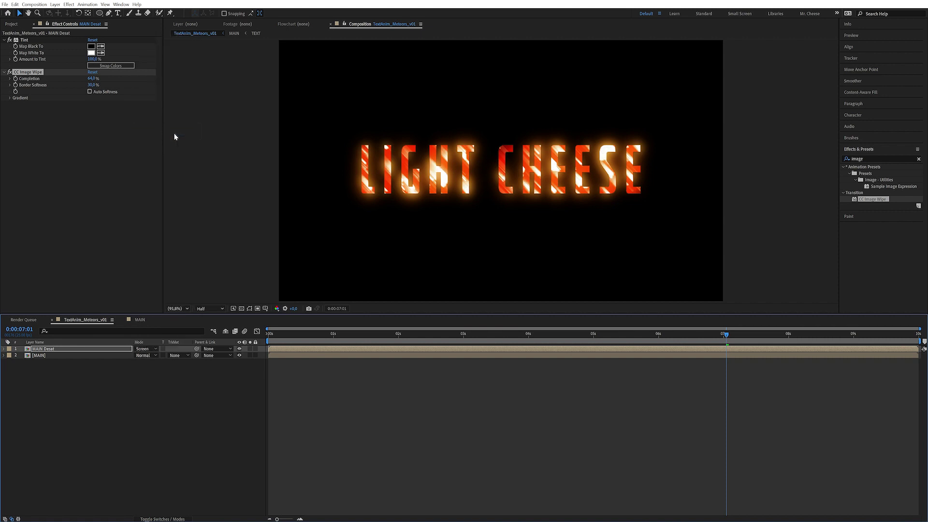
{"action": "left_click", "coordinate": [239, 349]}
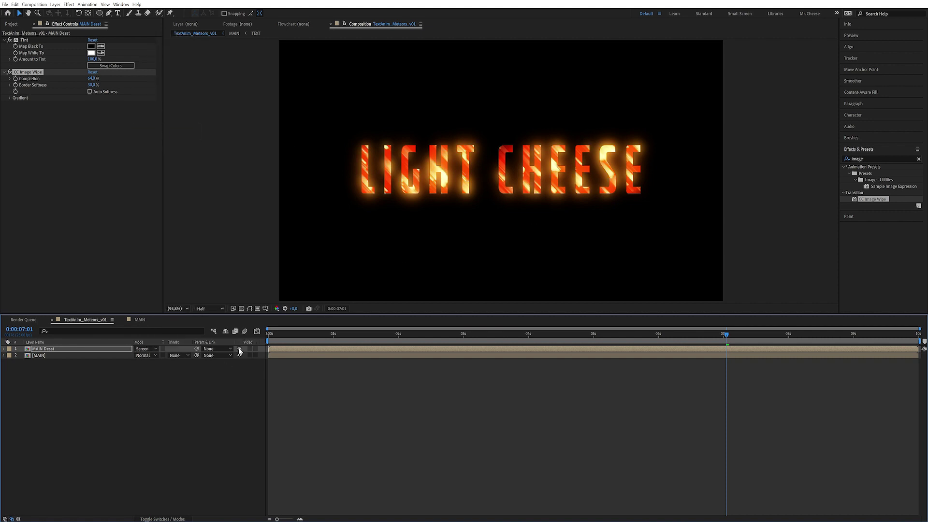
{"action": "left_click", "coordinate": [240, 349]}
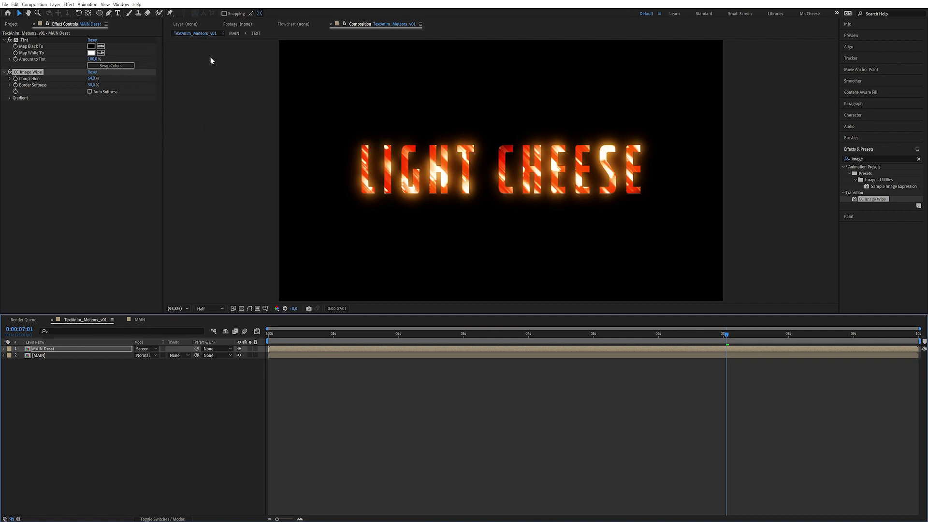
{"action": "left_click_drag", "start_coordinate": [92, 79], "coordinate": [101, 81]}
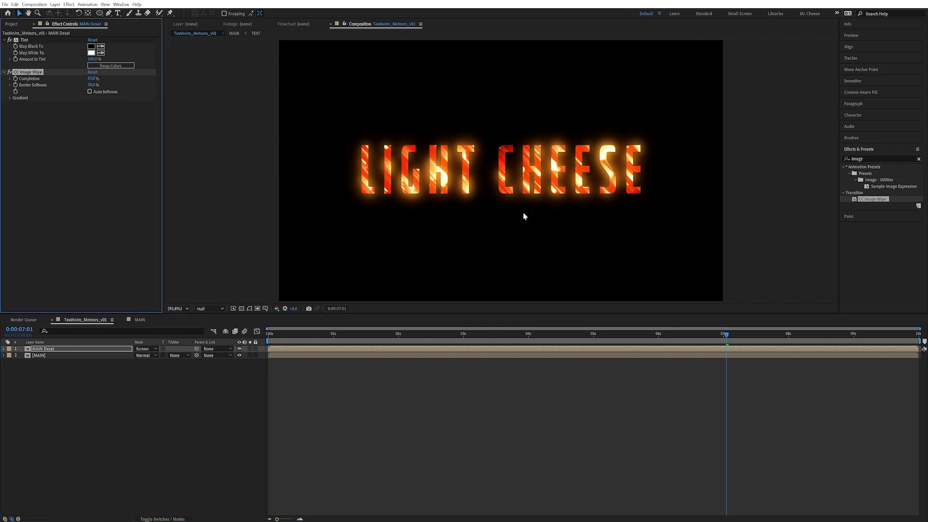
{"action": "left_click", "coordinate": [70, 361]}
{"action": "left_click", "coordinate": [79, 349]}
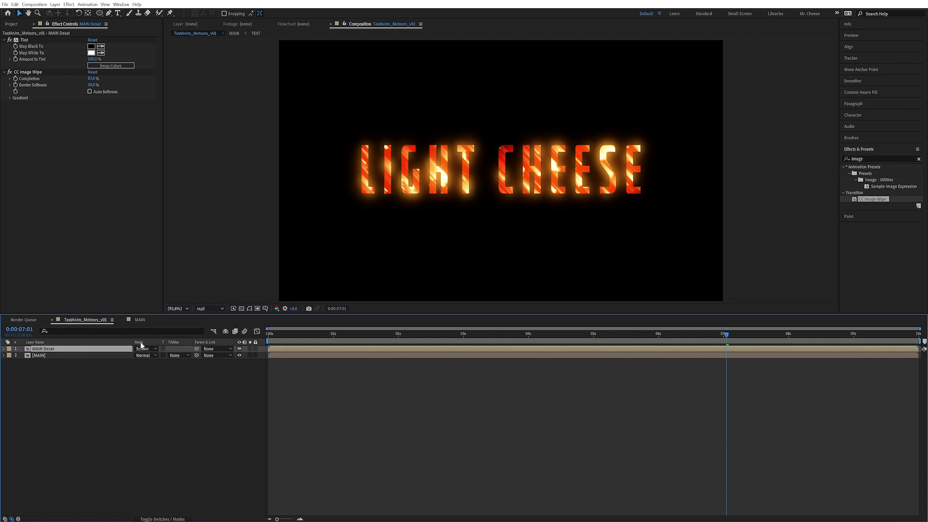
{"action": "key", "text": "F2"}
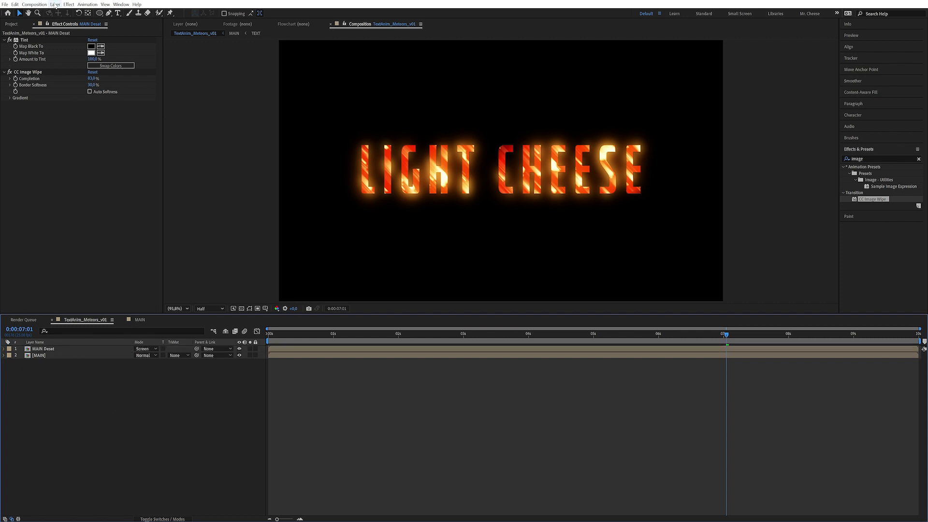
Add a new adjustment layer named 'Glow'
{"action": "left_click", "coordinate": [56, 5]}
{"action": "mouse_move", "coordinate": [96, 12]}
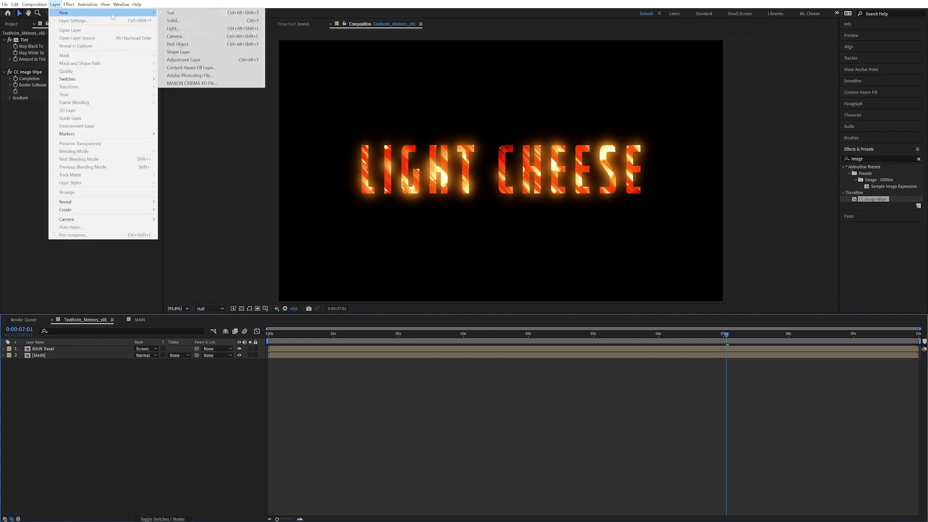
{"action": "left_click", "coordinate": [204, 60]}
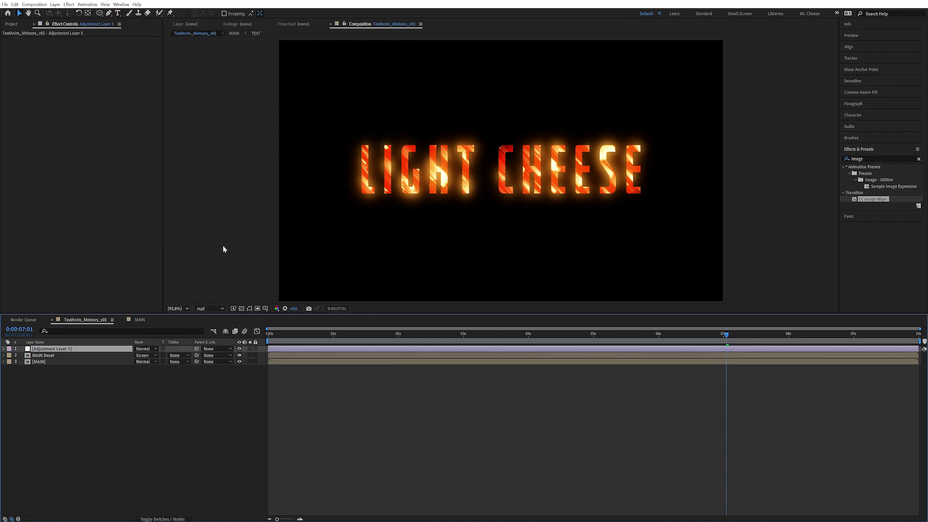
{"action": "key", "text": "Return"}
{"action": "type", "text": "Glow"}
{"action": "key", "text": "Return"}
Apply Glow with Screen operation and radius 107, and add an Intensity expression
{"action": "left_click", "coordinate": [872, 159]}
{"action": "type", "text": "g"}
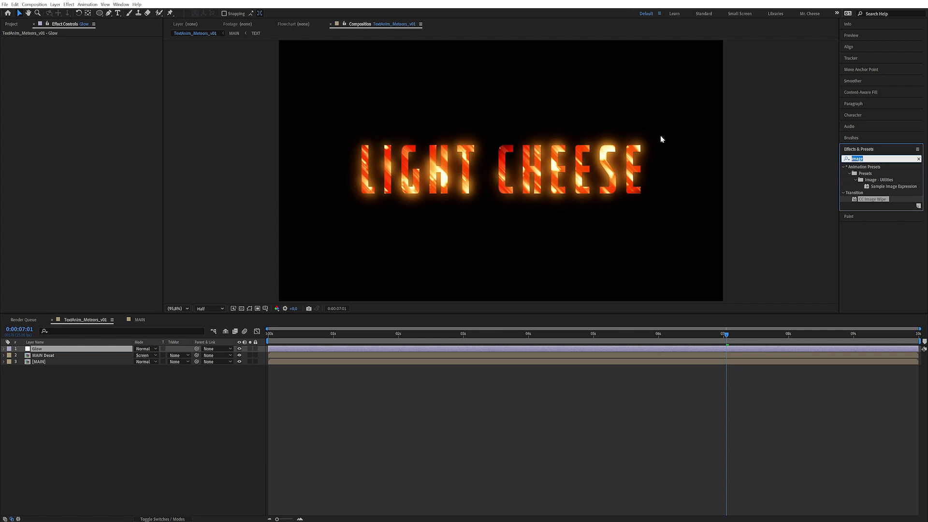
{"action": "type", "text": "low"}
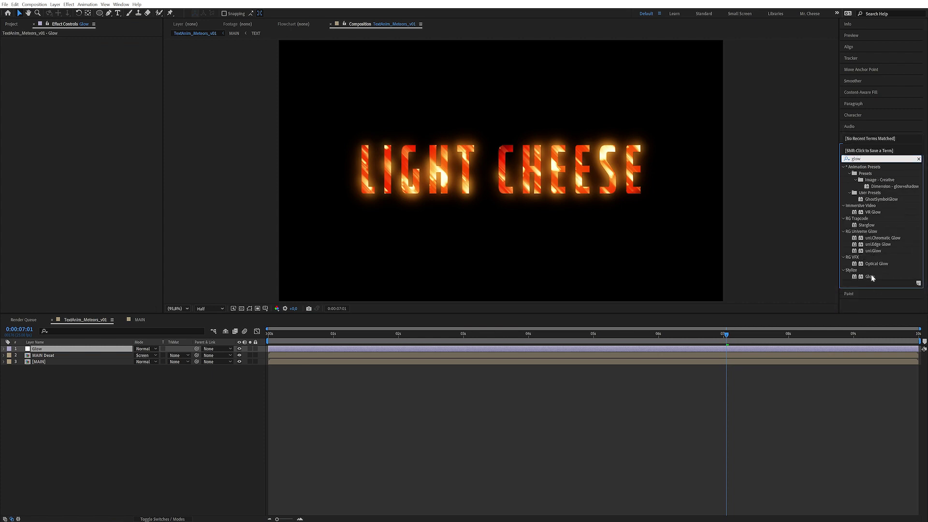
{"action": "left_click_drag", "start_coordinate": [870, 277], "coordinate": [102, 82]}
{"action": "left_click", "coordinate": [103, 79]}
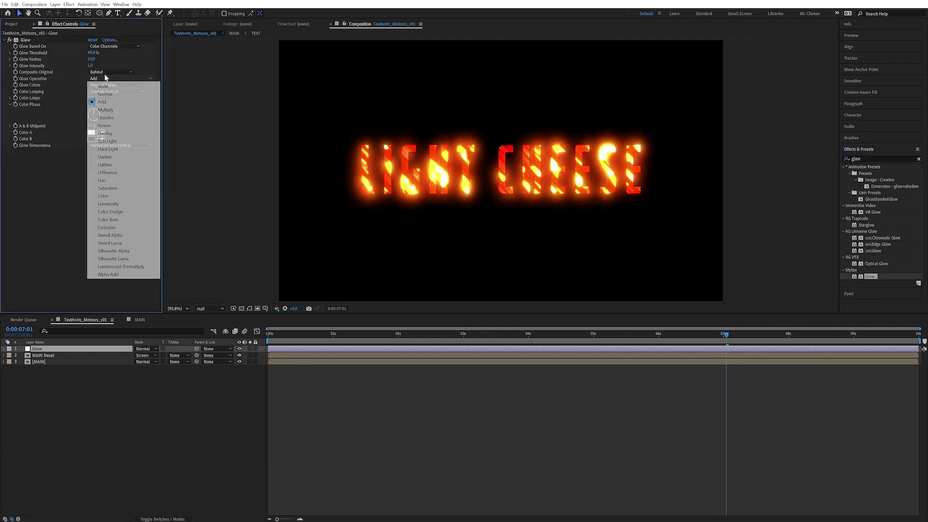
{"action": "left_click", "coordinate": [114, 126]}
{"action": "left_click_drag", "start_coordinate": [92, 59], "coordinate": [213, 53]}
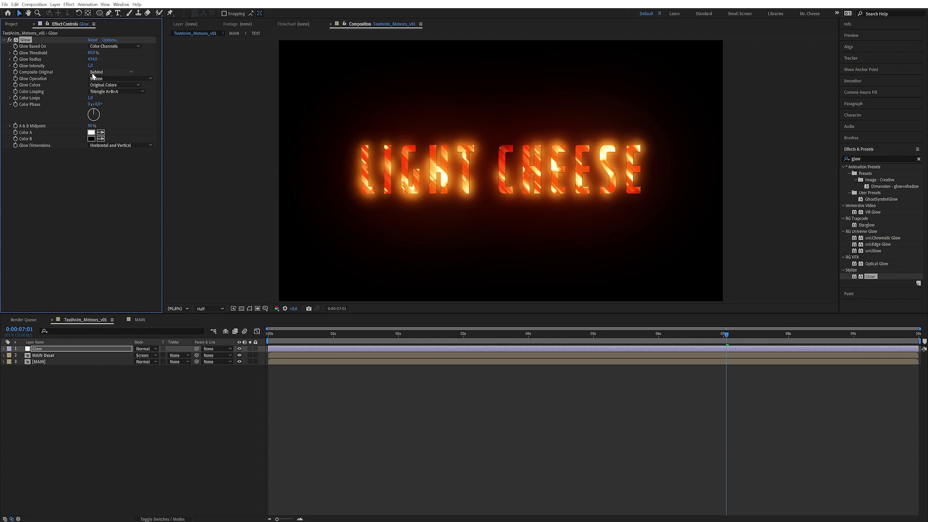
{"action": "left_click", "coordinate": [15, 66], "text": "alt"}
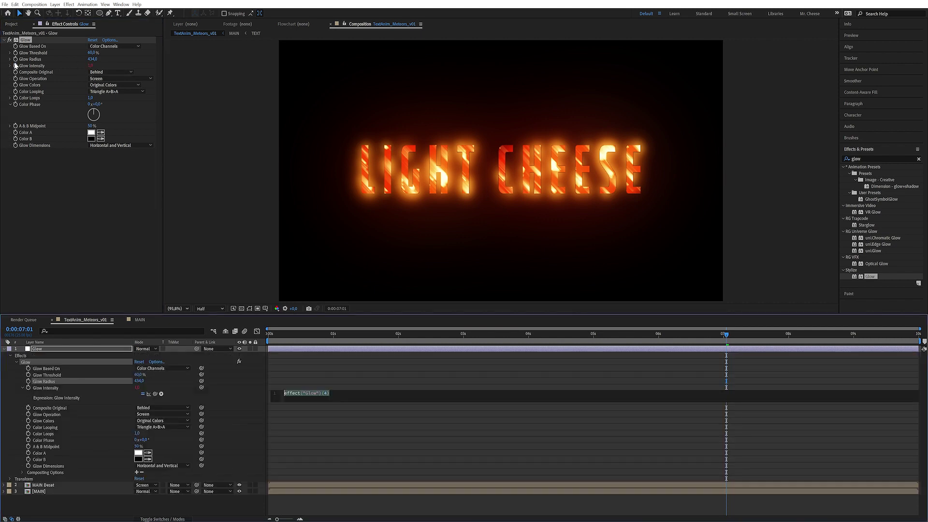
Enter wiggle(10,0.1) on Glow Intensity and preview at about 4 s, 1 s 18 f and 6 s
{"action": "type", "text": "wiggle()10,0.1"}
{"action": "key", "text": "KP_Enter"}
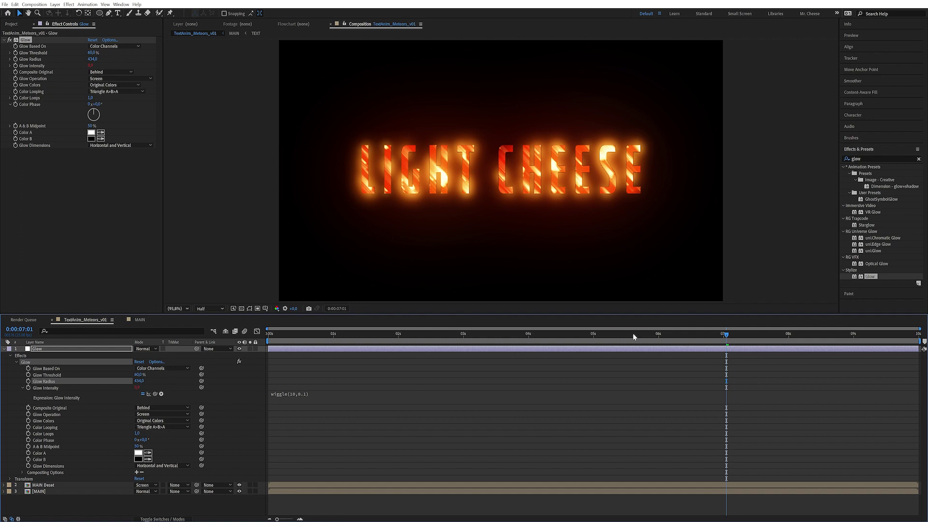
{"action": "left_click_drag", "start_coordinate": [620, 333], "coordinate": [580, 333]}
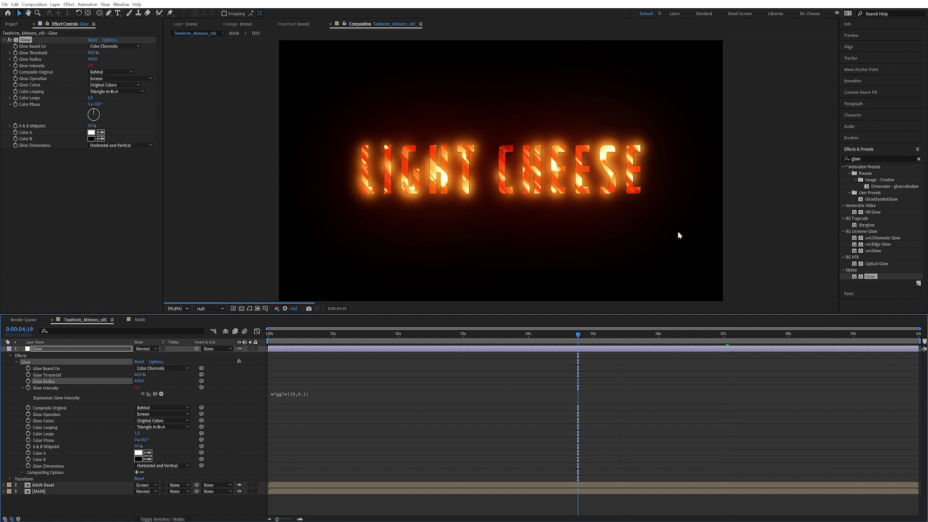
{"action": "left_click", "coordinate": [380, 334]}
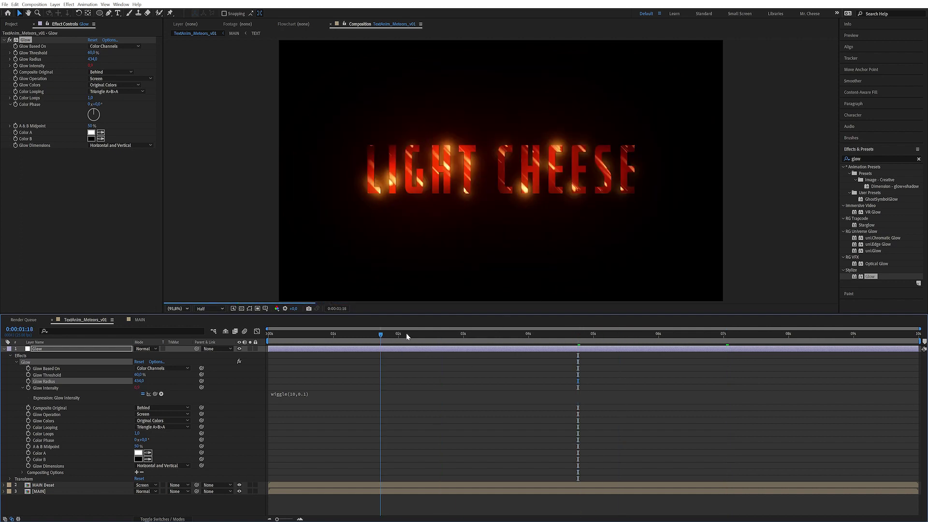
{"action": "left_click_drag", "start_coordinate": [615, 333], "coordinate": [655, 345]}
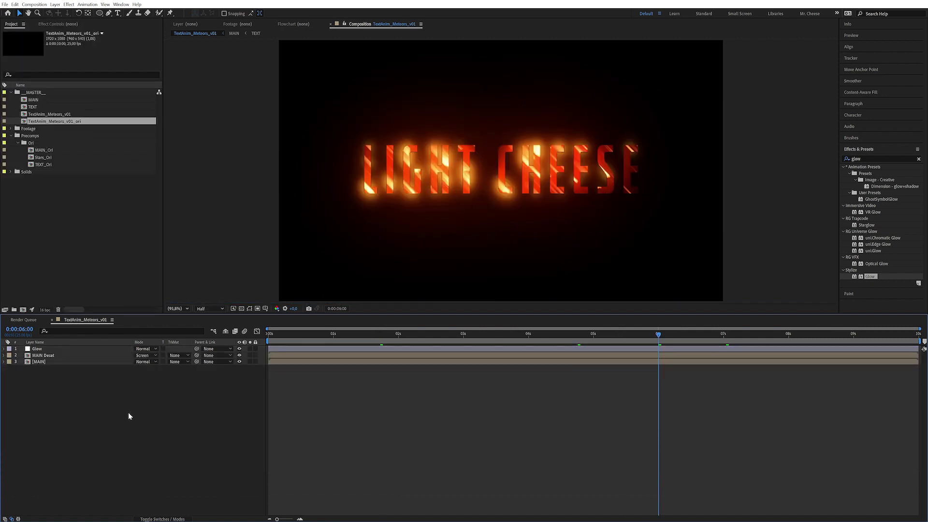
Create a black 1920×1080 solid layer named 'Stars' via Layer > New > Solid
{"action": "left_click", "coordinate": [55, 4]}
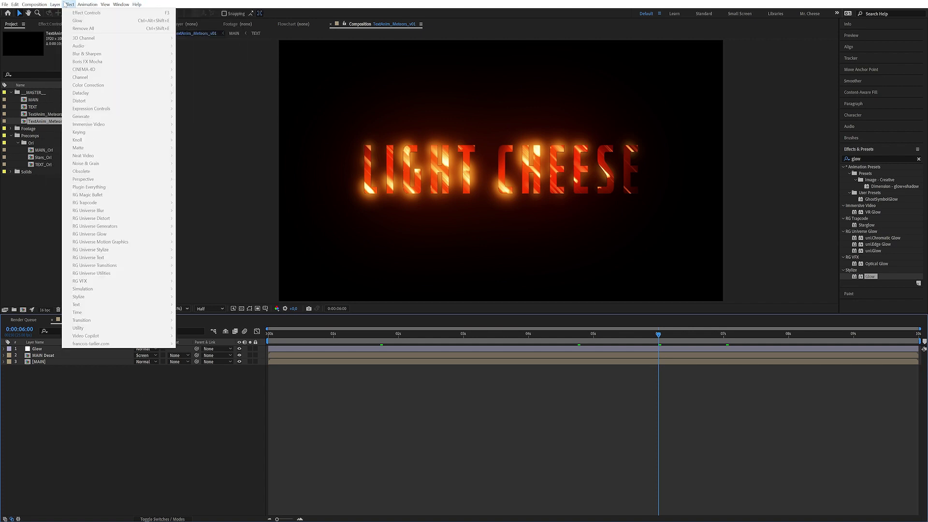
{"action": "left_click", "coordinate": [55, 4]}
{"action": "left_click", "coordinate": [56, 4]}
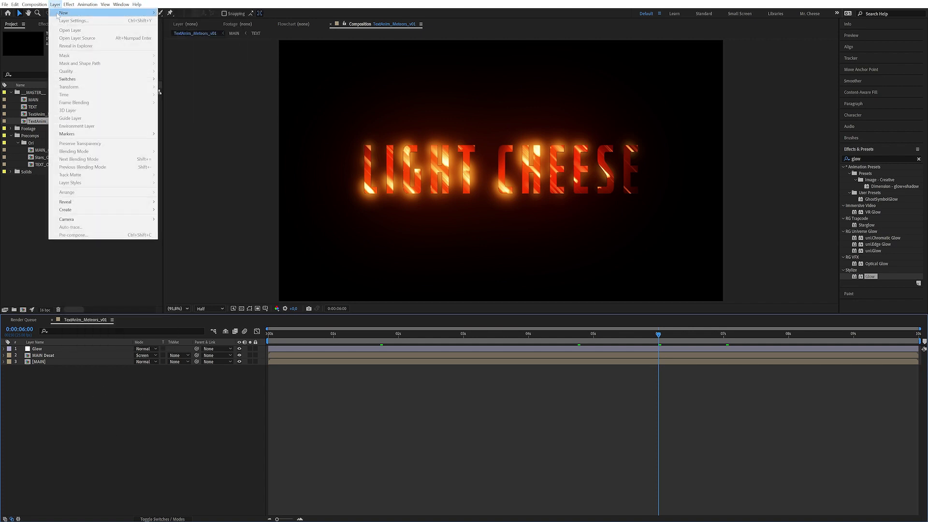
{"action": "mouse_move", "coordinate": [58, 13]}
{"action": "left_click", "coordinate": [186, 21]}
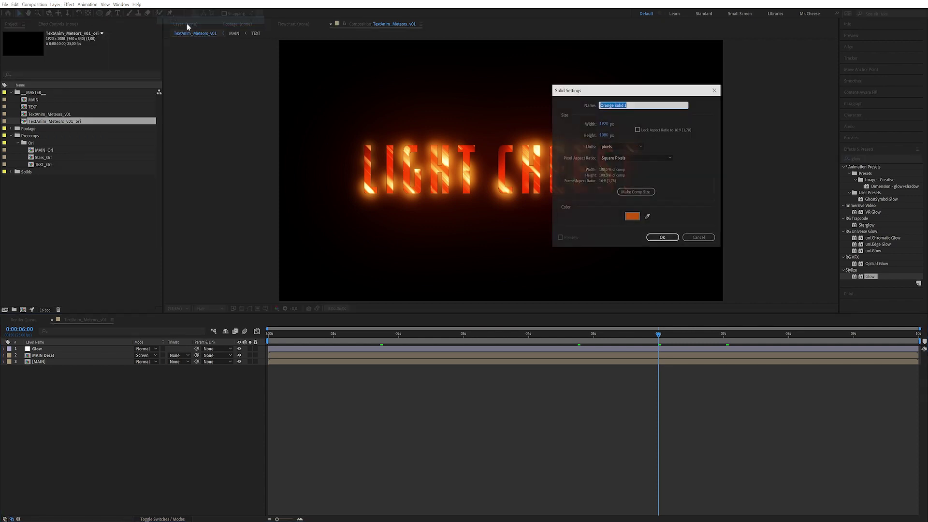
{"action": "type", "text": "Stars"}
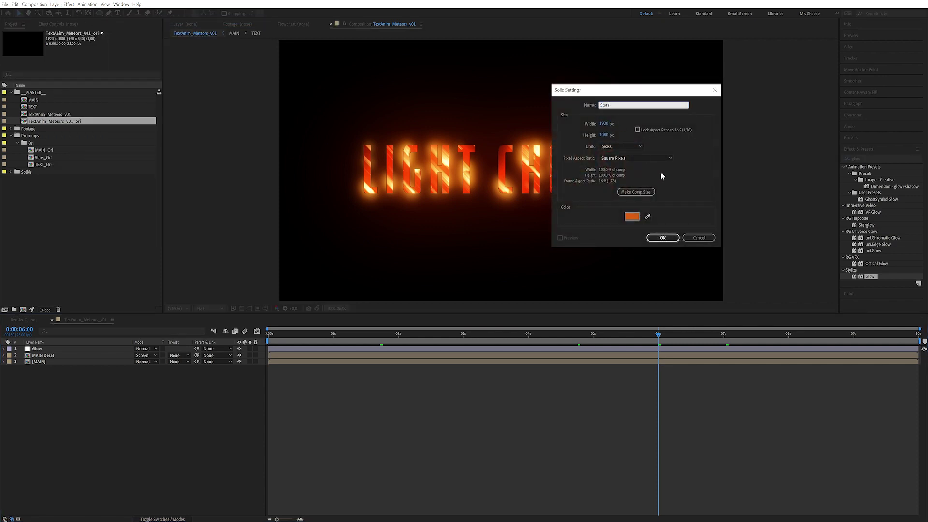
{"action": "left_click", "coordinate": [632, 215]}
{"action": "left_click_drag", "start_coordinate": [147, 247], "coordinate": [82, 256]}
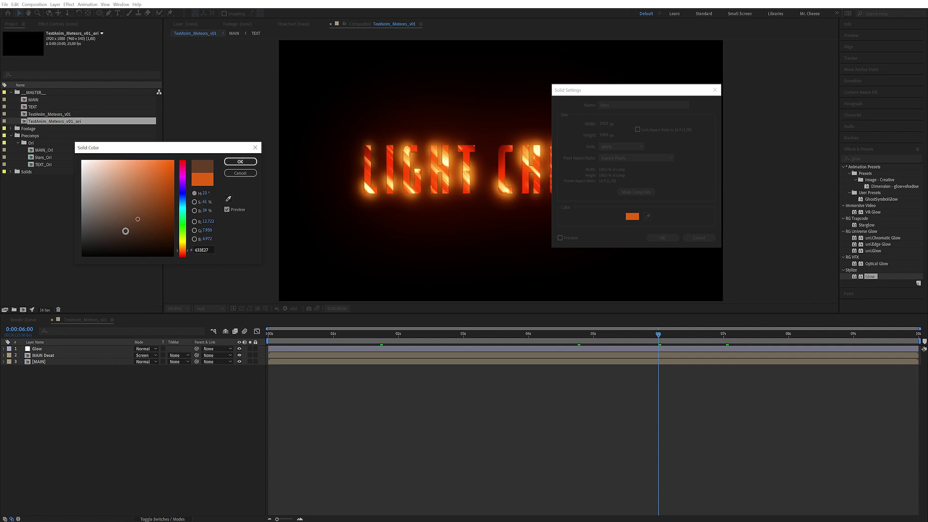
{"action": "left_click", "coordinate": [240, 161]}
{"action": "left_click", "coordinate": [662, 238]}
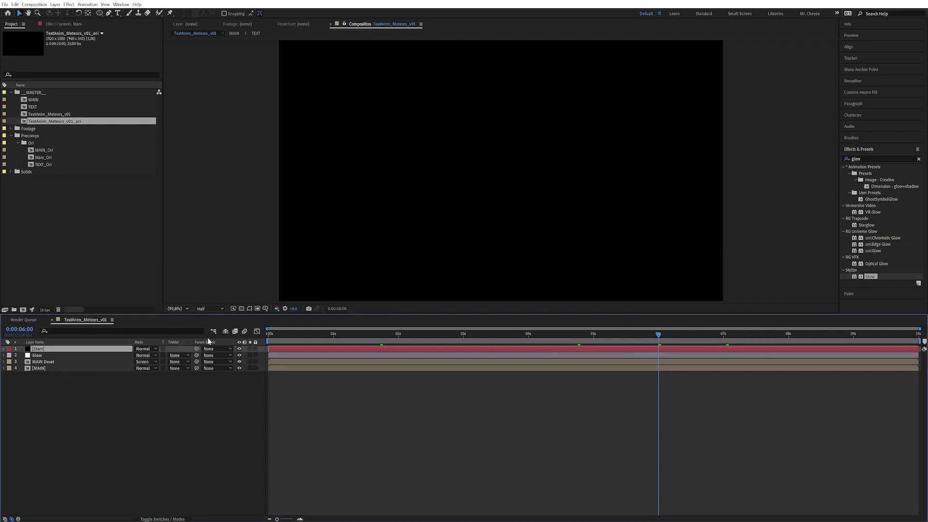
Apply Add Grain to the Stars layer with Viewing Mode set to Final Output
{"action": "left_click", "coordinate": [874, 158]}
{"action": "type", "text": "grain"}
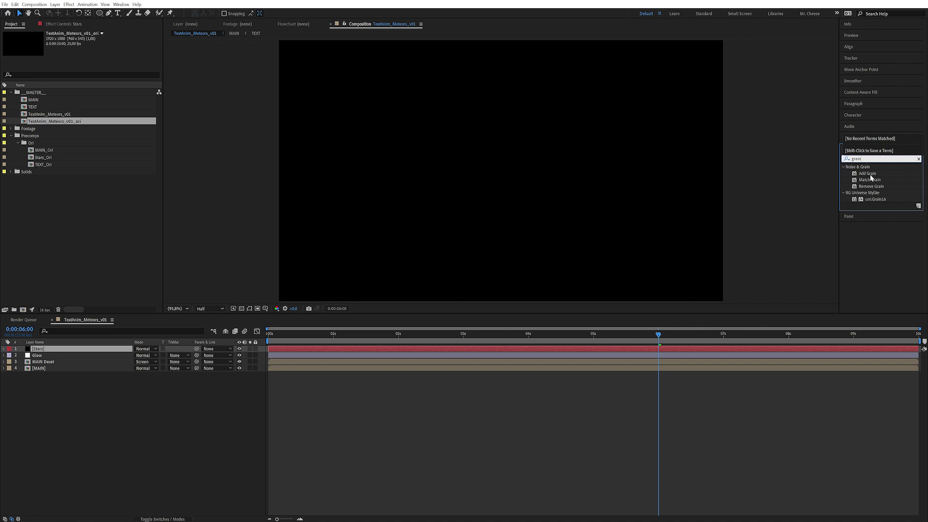
{"action": "double_click", "coordinate": [868, 174]}
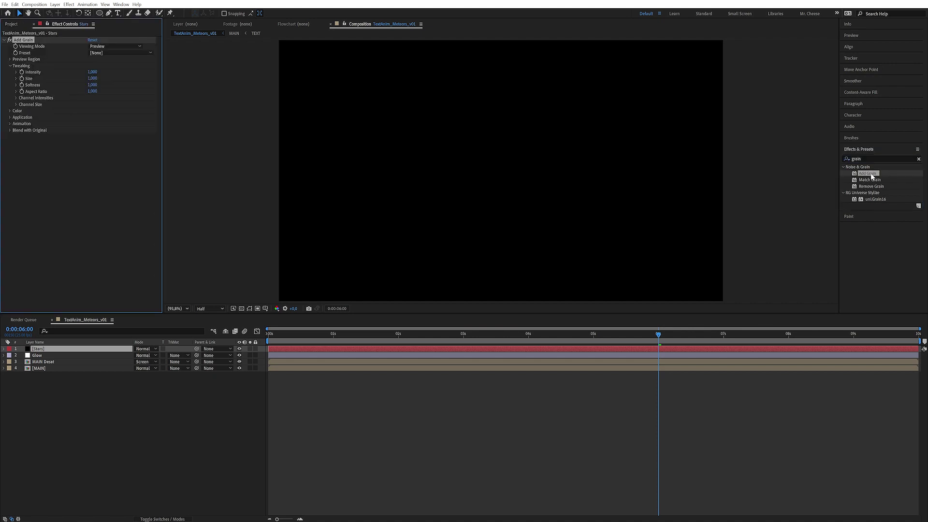
{"action": "left_click", "coordinate": [104, 46]}
{"action": "left_click", "coordinate": [118, 72]}
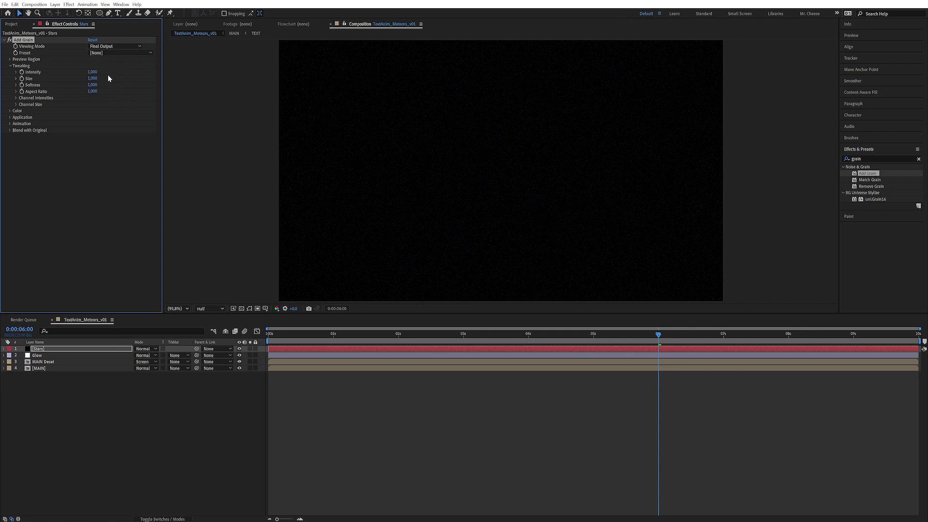
Raise grain Intensity to 90, increase its Size, and drop Saturation to 0
{"action": "left_click_drag", "start_coordinate": [92, 71], "coordinate": [203, 68]}
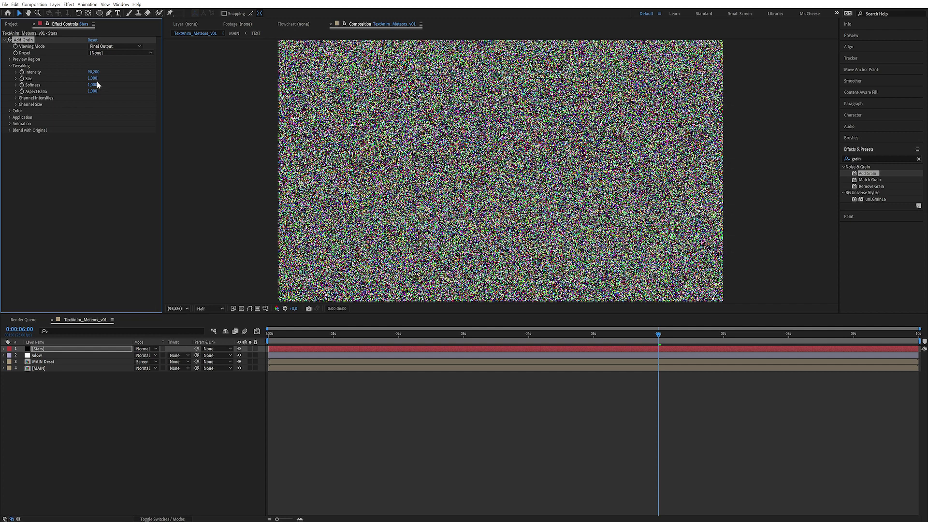
{"action": "left_click_drag", "start_coordinate": [92, 78], "coordinate": [92, 78]}
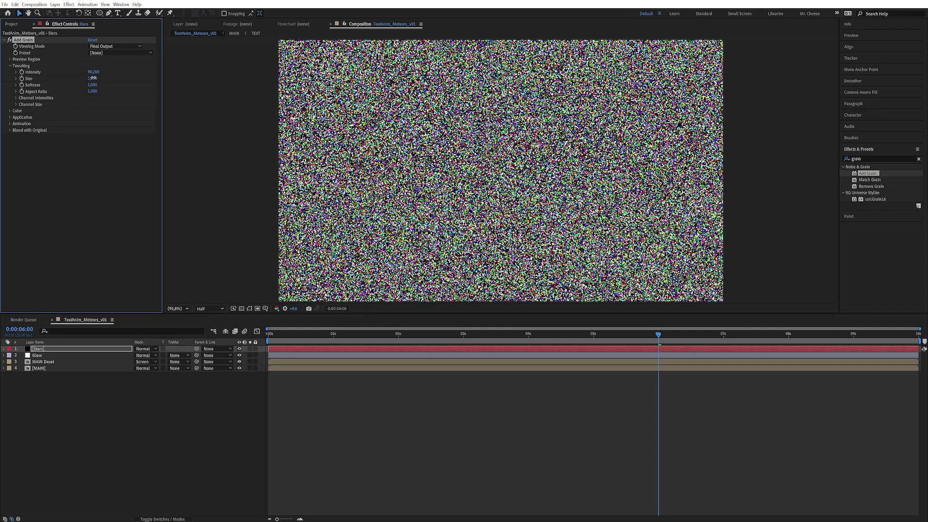
{"action": "left_click", "coordinate": [10, 111]}
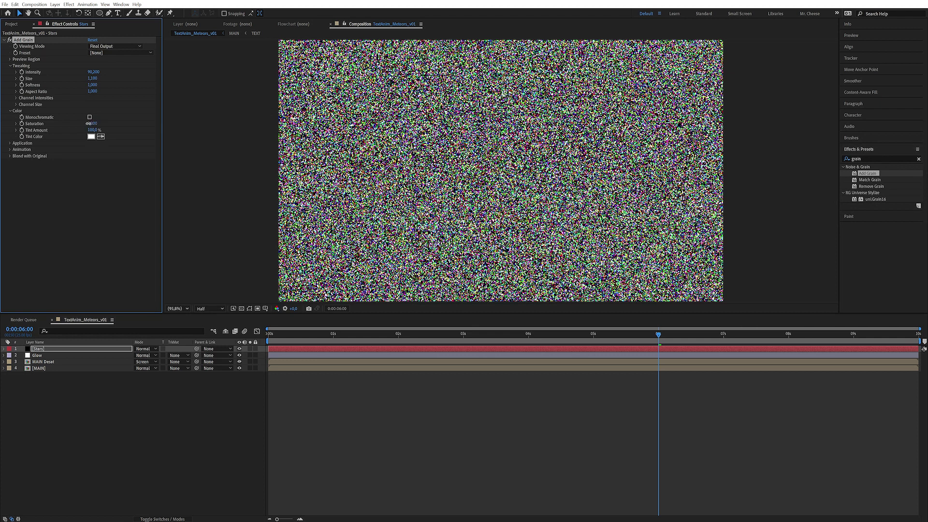
{"action": "left_click_drag", "start_coordinate": [89, 123], "coordinate": [61, 128]}
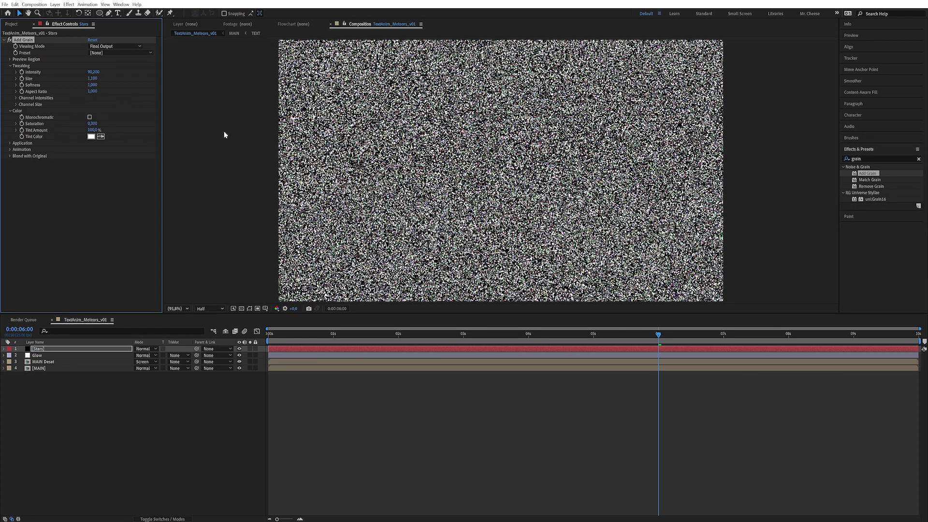
{"action": "left_click", "coordinate": [483, 135]}
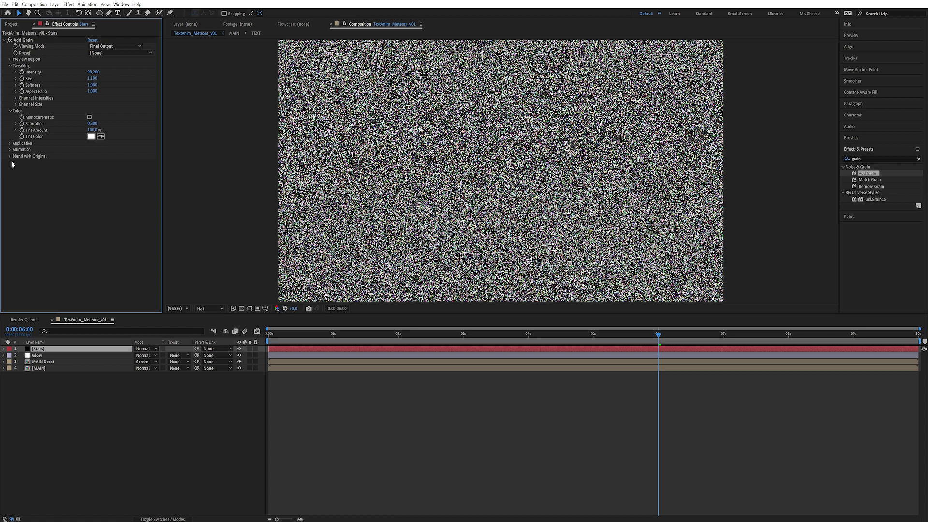
{"action": "left_click", "coordinate": [865, 158]}
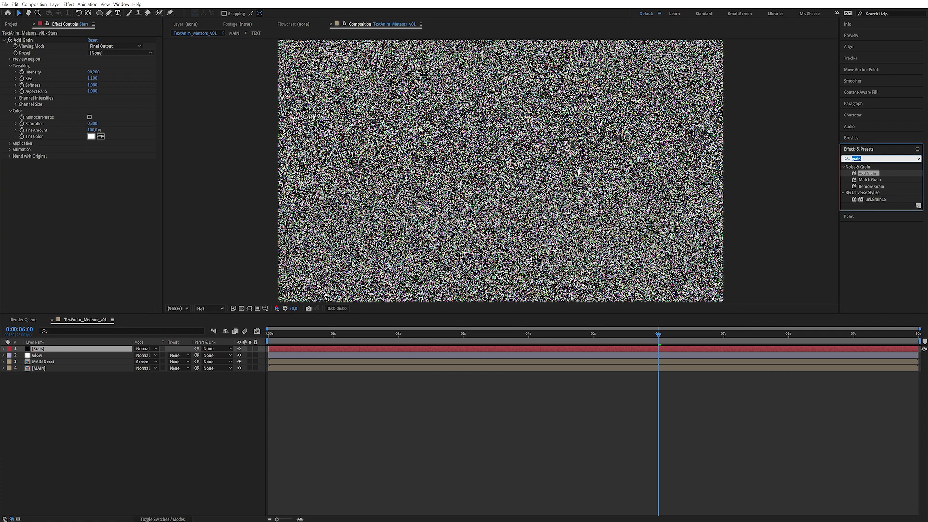
Apply Curves to the Stars layer and pull the curve down so only bright specks remain
{"action": "type", "text": "cur"}
{"action": "double_click", "coordinate": [872, 251]}
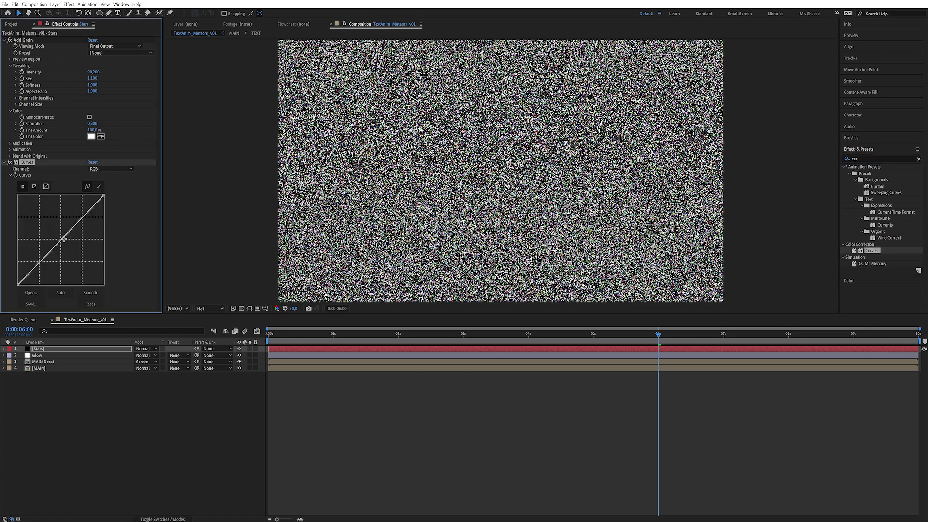
{"action": "left_click_drag", "start_coordinate": [68, 235], "coordinate": [103, 271]}
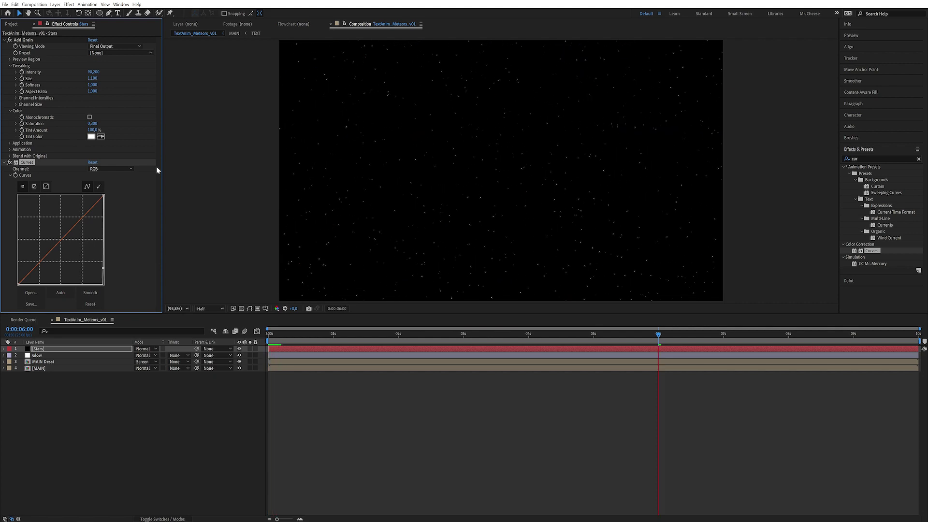
Set the grain Animation Speed to 0.01 and enable Animate Smoothly
{"action": "left_click", "coordinate": [11, 150]}
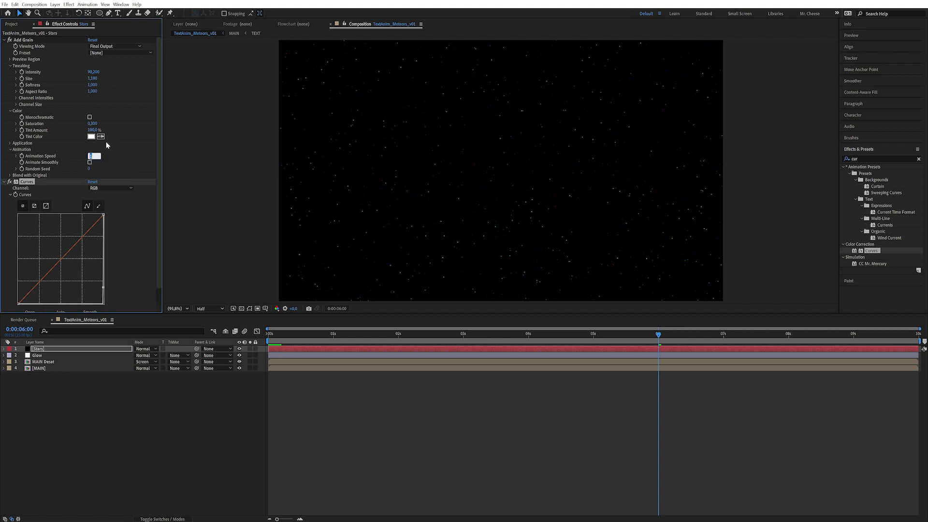
{"action": "type", "text": "1"}
{"action": "key", "text": "Return"}
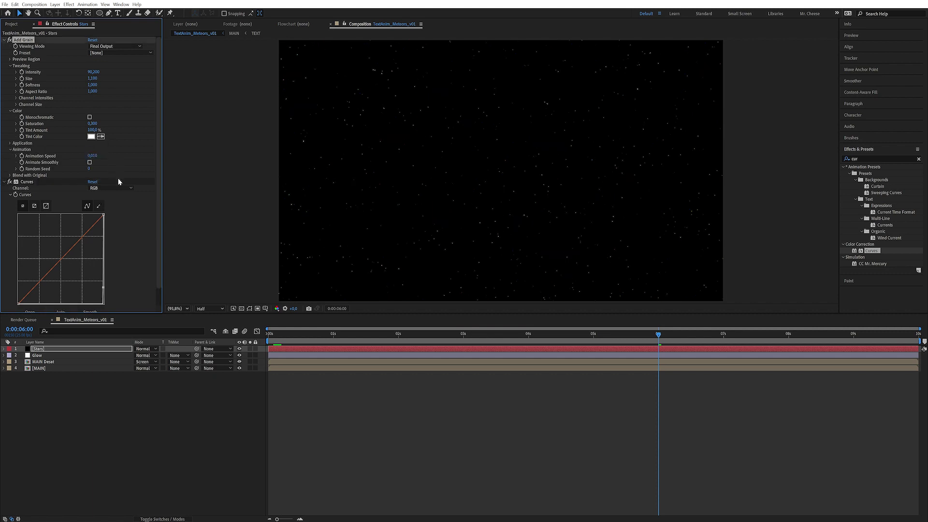
{"action": "left_click", "coordinate": [89, 162]}
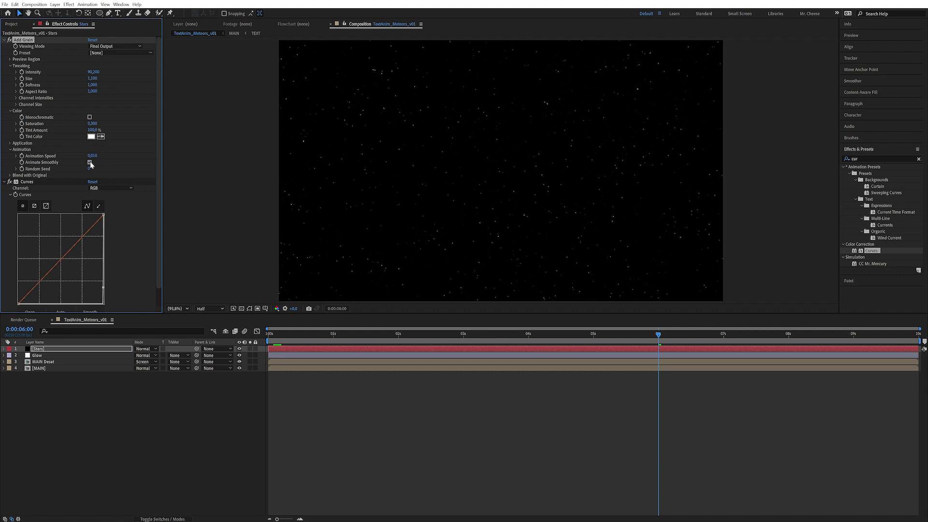
{"action": "left_click", "coordinate": [174, 407]}
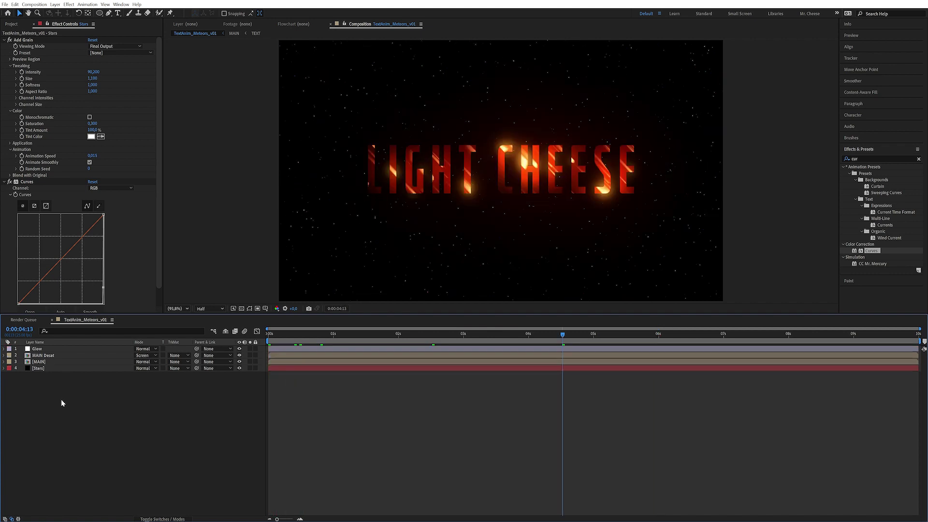
Add a new solid layer above Stars and name it BG color
{"action": "left_click", "coordinate": [54, 370]}
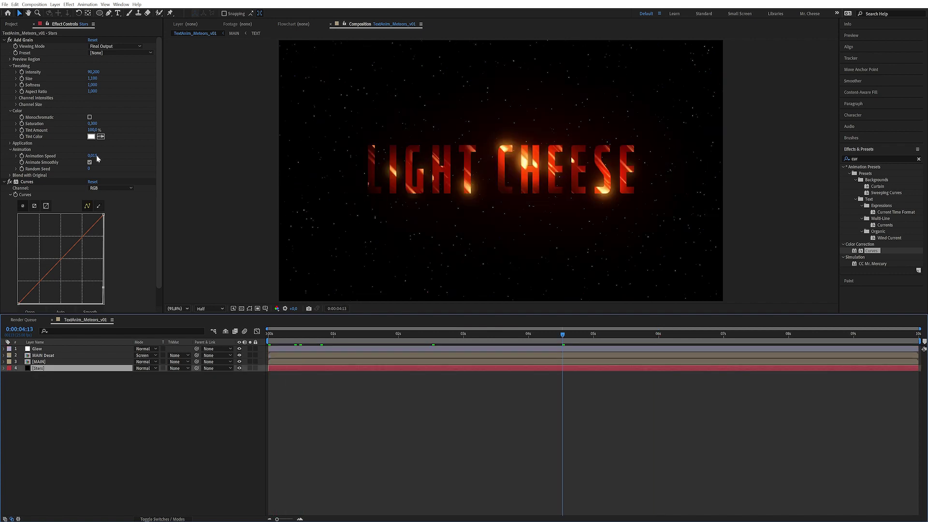
{"action": "left_click", "coordinate": [55, 3]}
{"action": "mouse_move", "coordinate": [87, 13]}
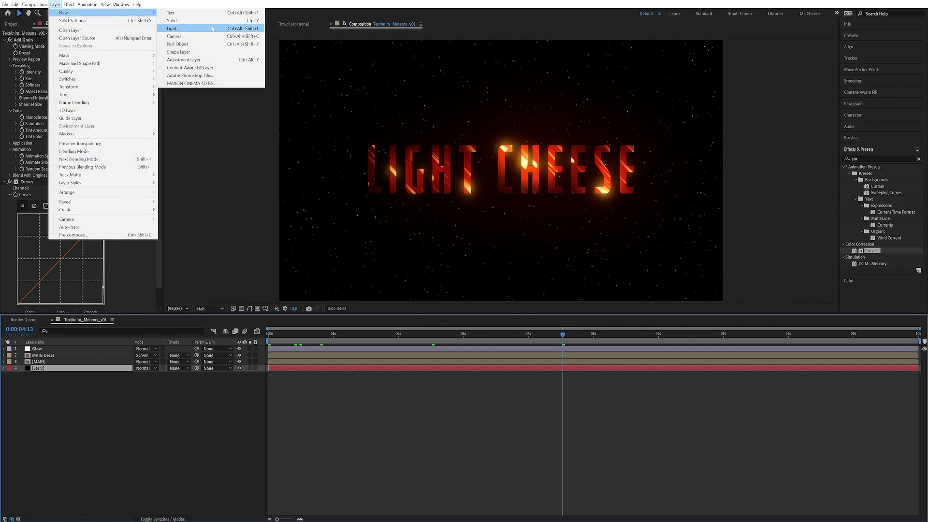
{"action": "left_click", "coordinate": [173, 20]}
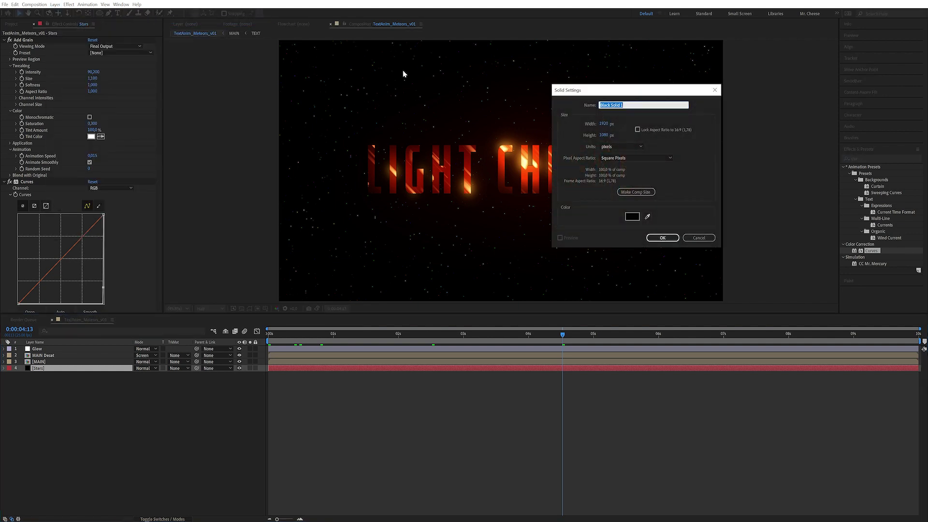
{"action": "type", "text": "BG color"}
Give the BG color solid a deep dark blue colour and create it
{"action": "left_click", "coordinate": [632, 216]}
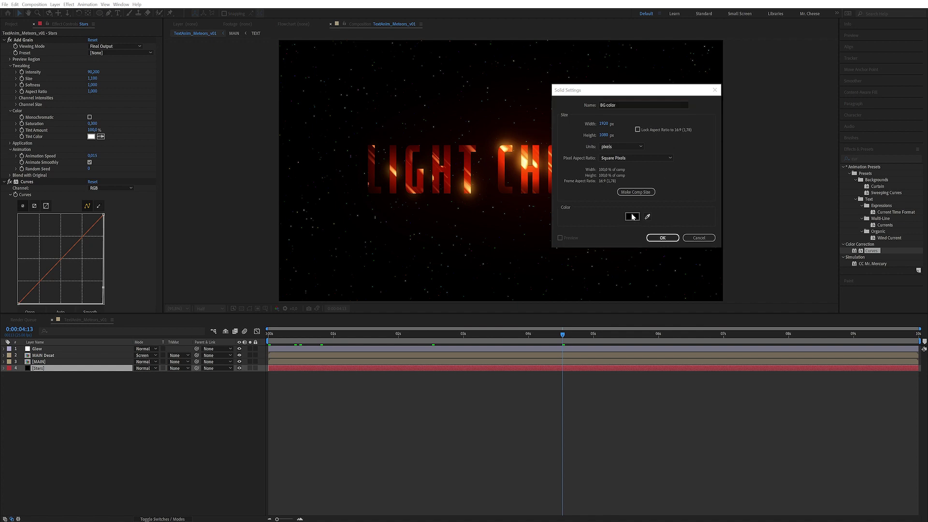
{"action": "left_click", "coordinate": [183, 200]}
{"action": "left_click_drag", "start_coordinate": [172, 195], "coordinate": [180, 226]}
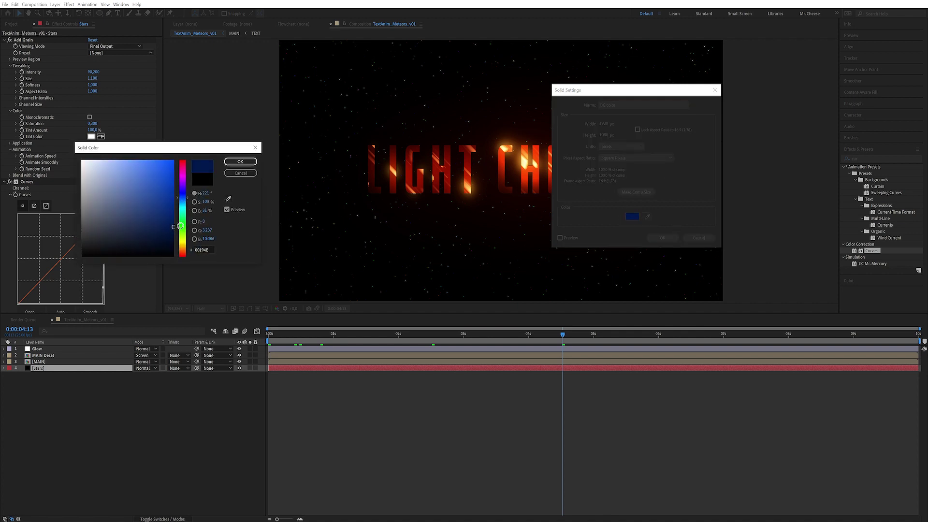
{"action": "left_click", "coordinate": [237, 162]}
{"action": "left_click", "coordinate": [655, 237]}
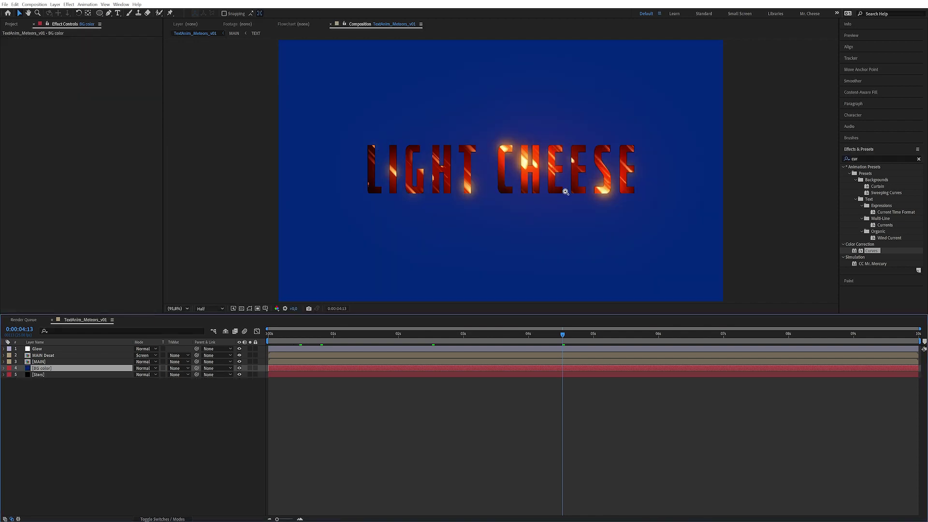
{"action": "scroll", "coordinate": [565, 192], "scroll_direction": "down", "scroll_amount": 2}
{"action": "left_click_drag", "start_coordinate": [494, 176], "coordinate": [454, 175]}
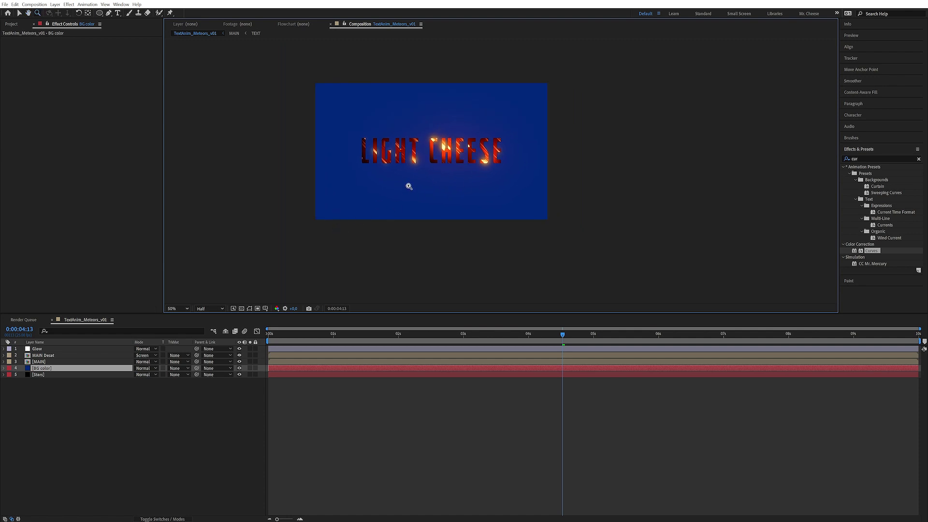
Draw a large ellipse mask on BG color and feather it to about 1724 px
{"action": "left_click", "coordinate": [99, 13]}
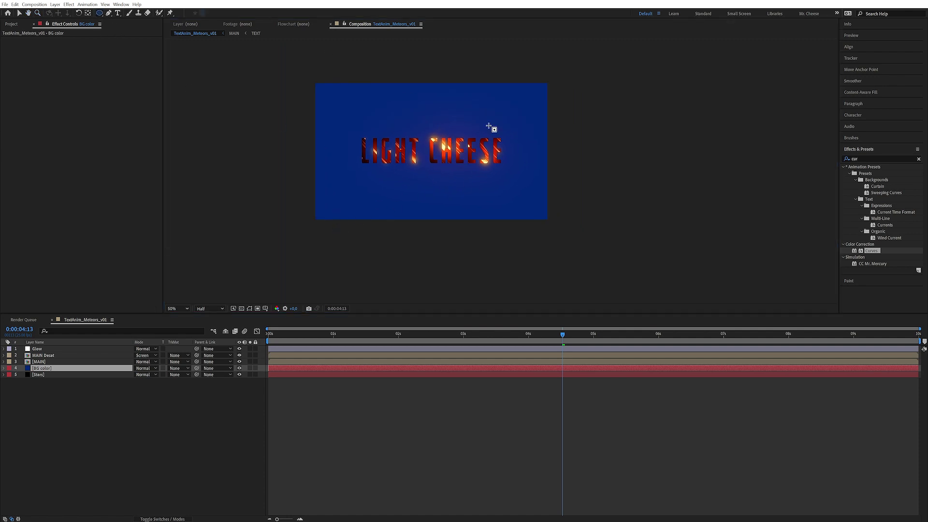
{"action": "left_click_drag", "start_coordinate": [550, 222], "coordinate": [651, 308]}
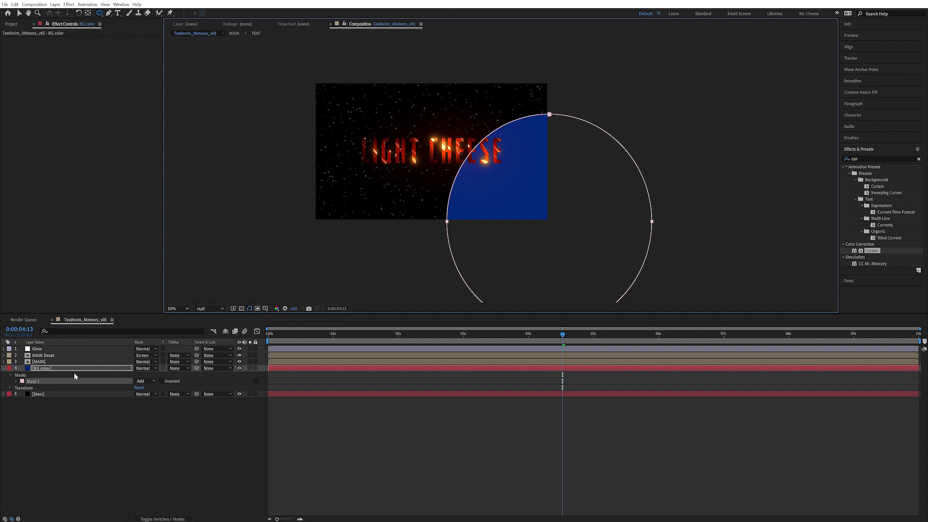
{"action": "left_click", "coordinate": [16, 381]}
{"action": "left_click_drag", "start_coordinate": [150, 393], "coordinate": [640, 334]}
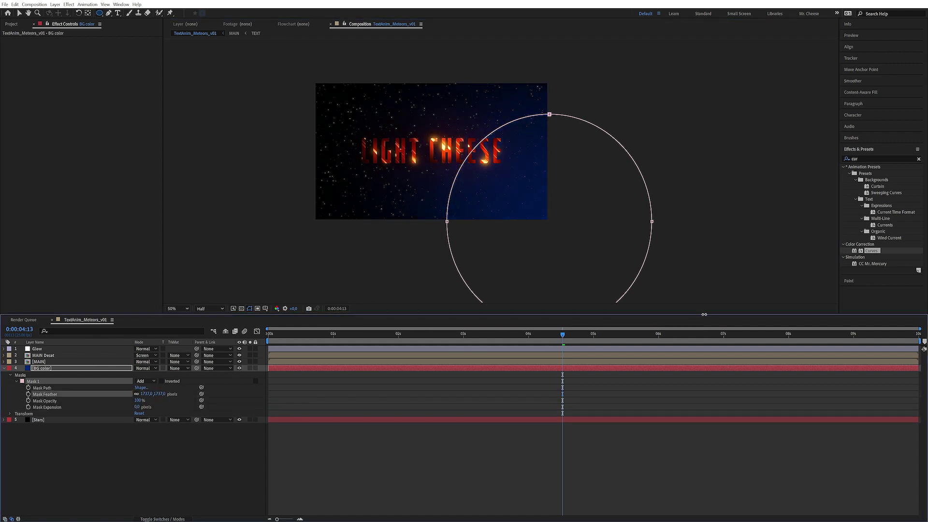
Duplicate the feathered mask and move the copy to the comp's top-left
{"action": "left_click", "coordinate": [76, 375]}
{"action": "left_click", "coordinate": [77, 369]}
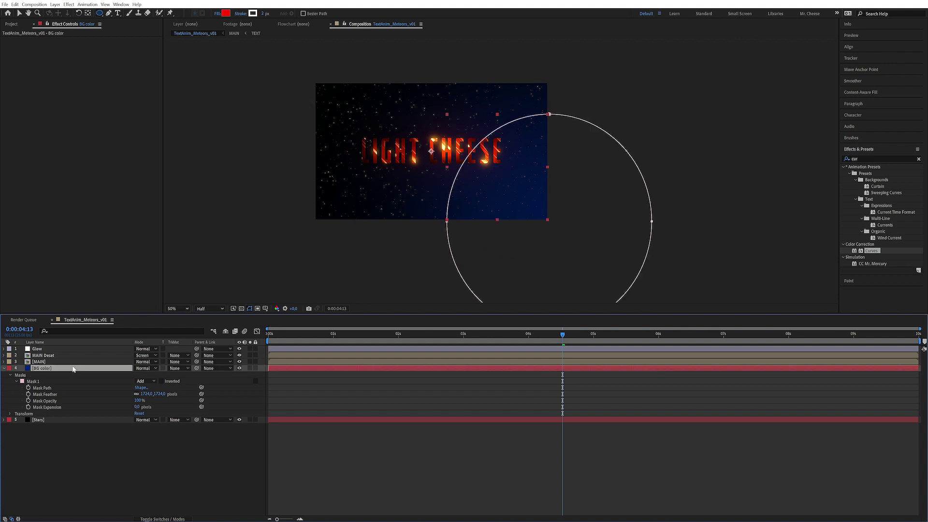
{"action": "left_click", "coordinate": [44, 381]}
{"action": "key", "text": "ctrl+d"}
{"action": "key", "text": "v"}
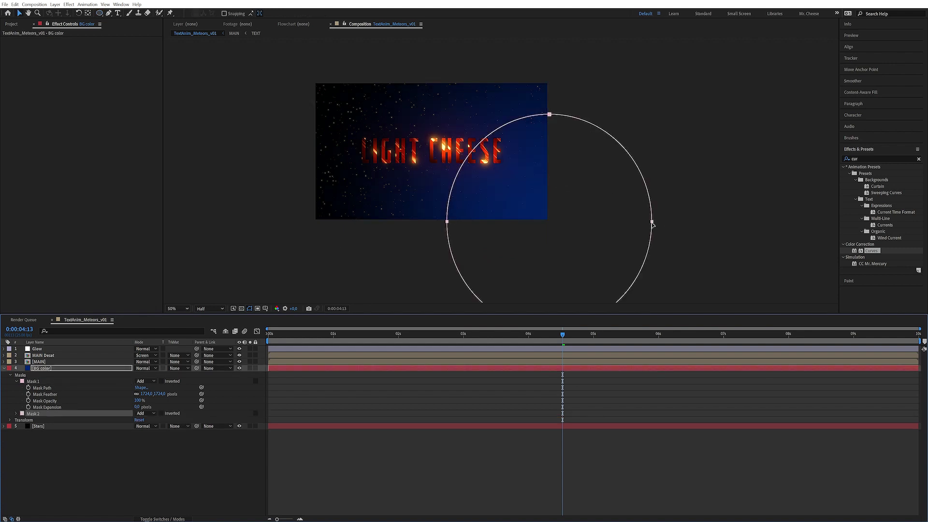
{"action": "left_click_drag", "start_coordinate": [652, 222], "coordinate": [377, 71]}
{"action": "left_click", "coordinate": [215, 452]}
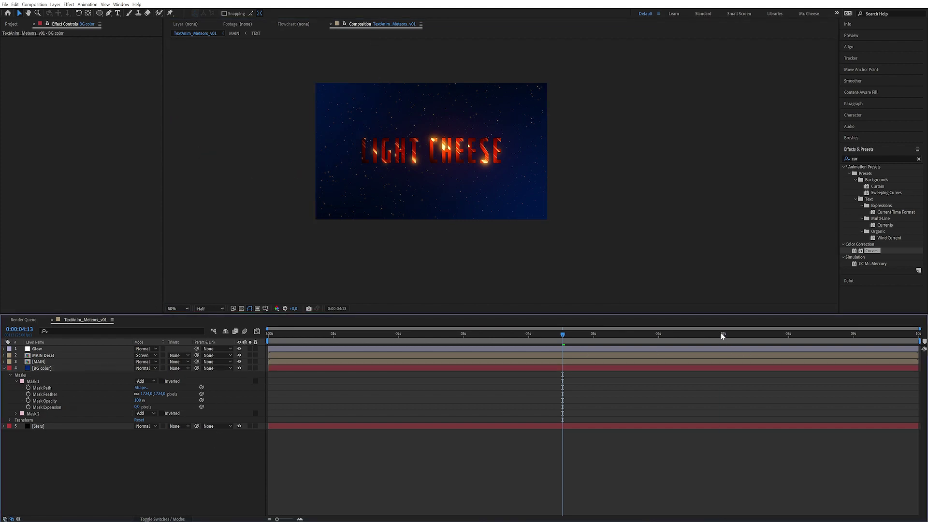
Set BG color opacity to 60% with a keyframe at 0:00:07:00
{"action": "left_click", "coordinate": [723, 334]}
{"action": "key", "text": "ctrl+grave"}
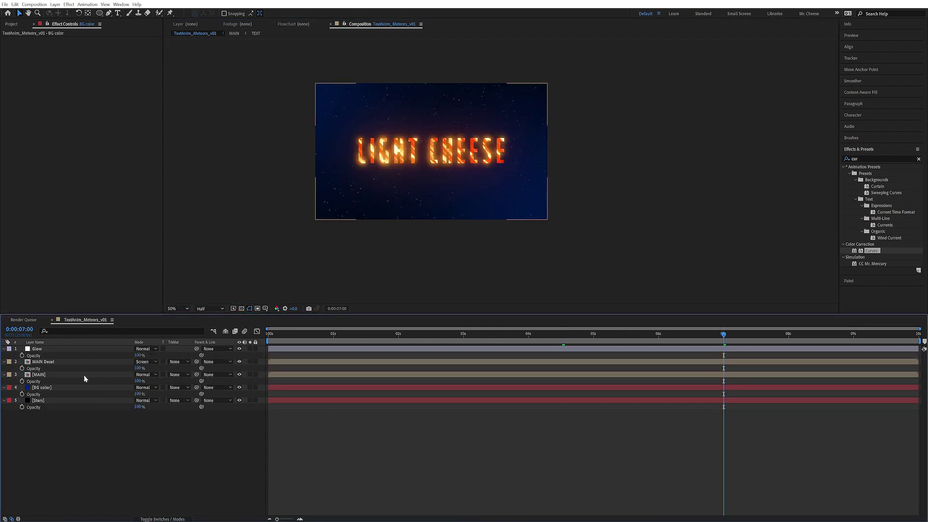
{"action": "left_click", "coordinate": [79, 418]}
{"action": "left_click", "coordinate": [56, 368]}
{"action": "key", "text": "t"}
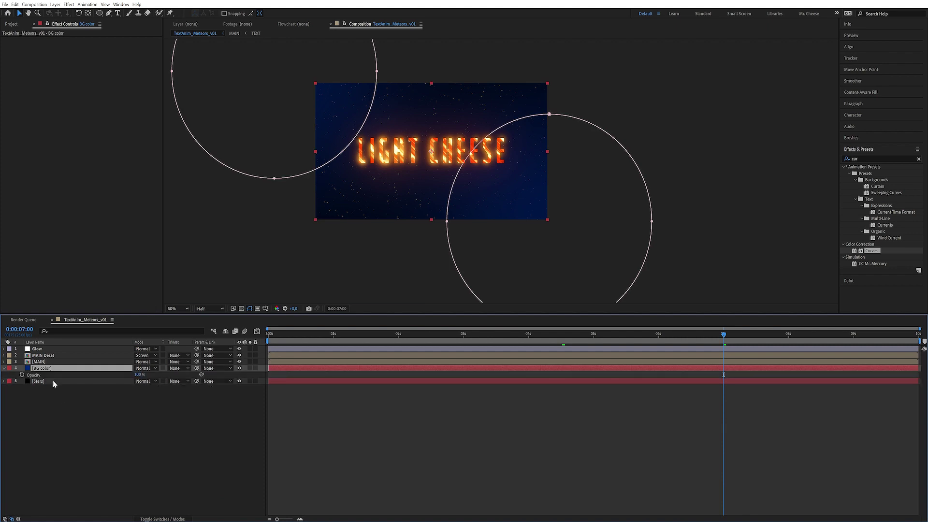
{"action": "key", "text": "Return"}
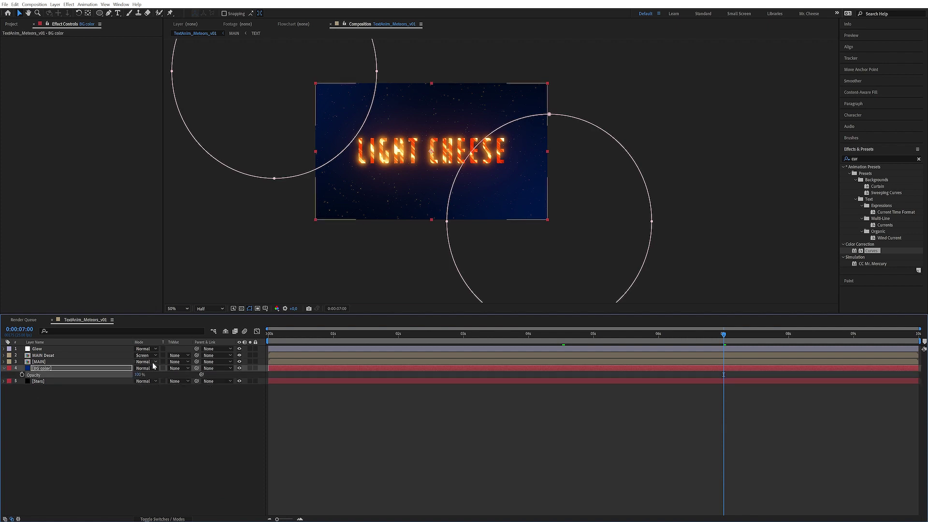
{"action": "left_click", "coordinate": [139, 374]}
{"action": "type", "text": "60"}
{"action": "key", "text": "Return"}
{"action": "left_click", "coordinate": [22, 375]}
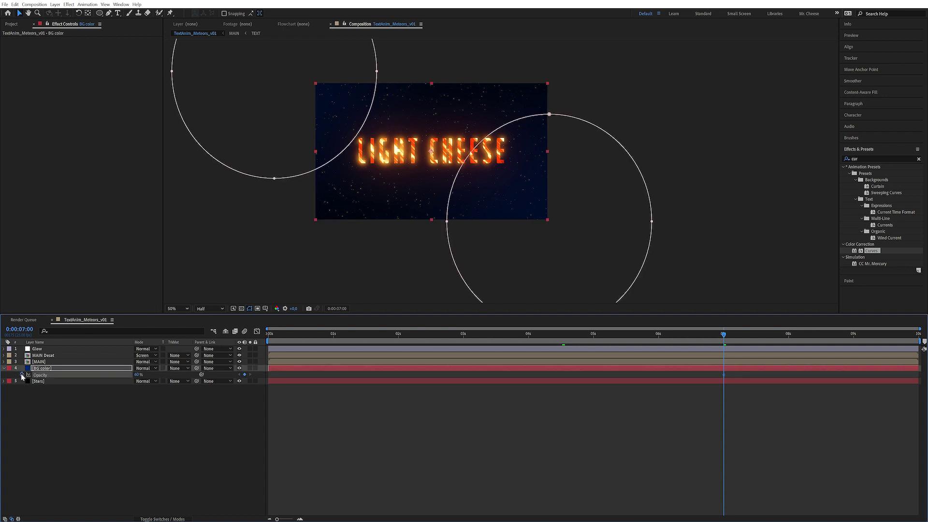
Set BG color opacity to 0% at 0:00:00:00 and scrub to check the fade
{"action": "key", "text": "Home"}
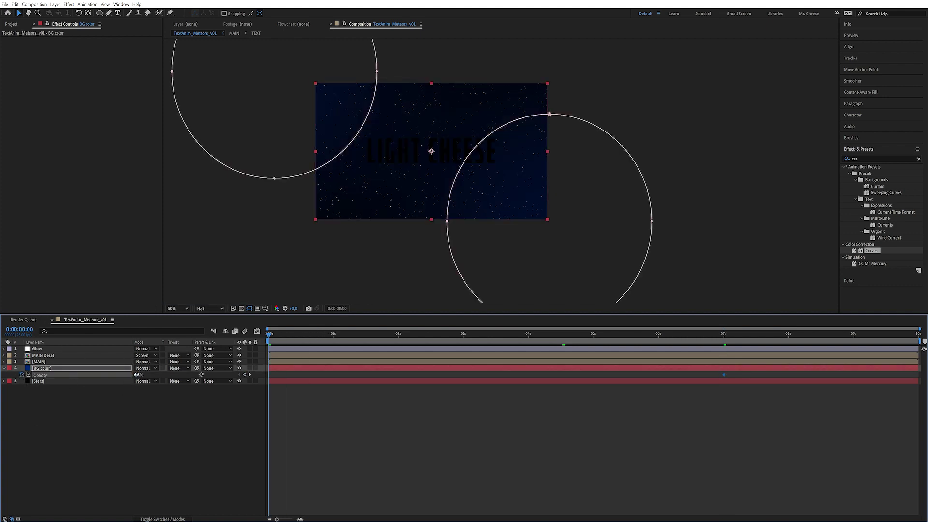
{"action": "left_click_drag", "start_coordinate": [137, 375], "coordinate": [72, 395]}
{"action": "left_click", "coordinate": [184, 425]}
{"action": "left_click_drag", "start_coordinate": [307, 338], "coordinate": [428, 335]}
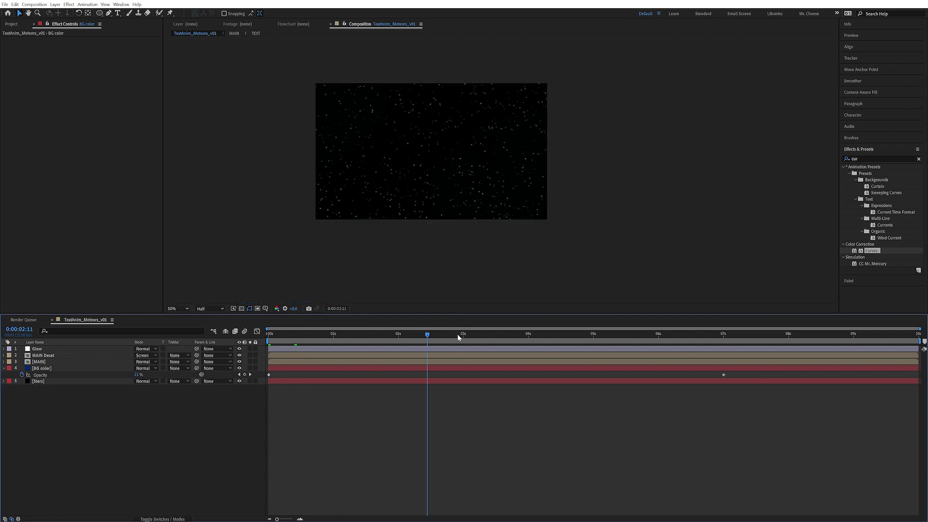
{"action": "left_click", "coordinate": [625, 333]}
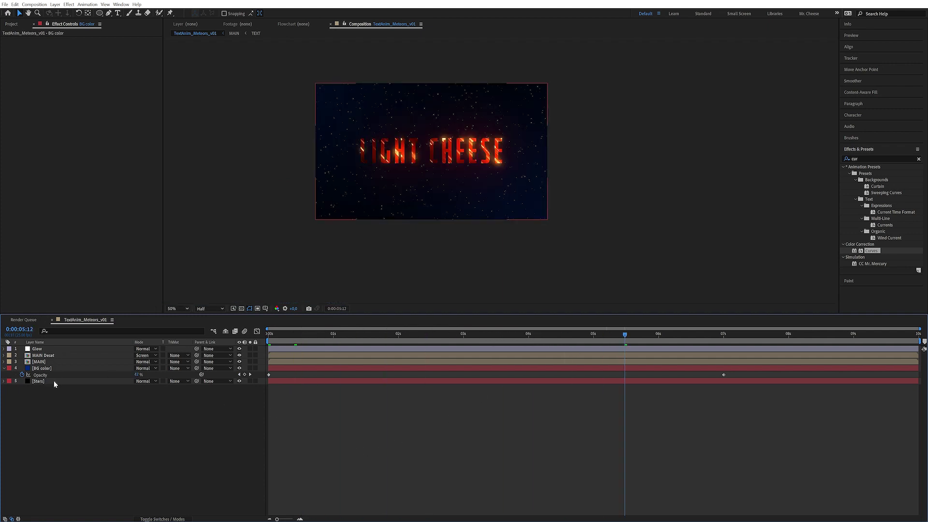
Show the Stars layer's opacity at seven seconds, then select the MAIN layer
{"action": "left_click", "coordinate": [39, 381]}
{"action": "key", "text": "t"}
{"action": "left_click_drag", "start_coordinate": [697, 335], "coordinate": [725, 342]}
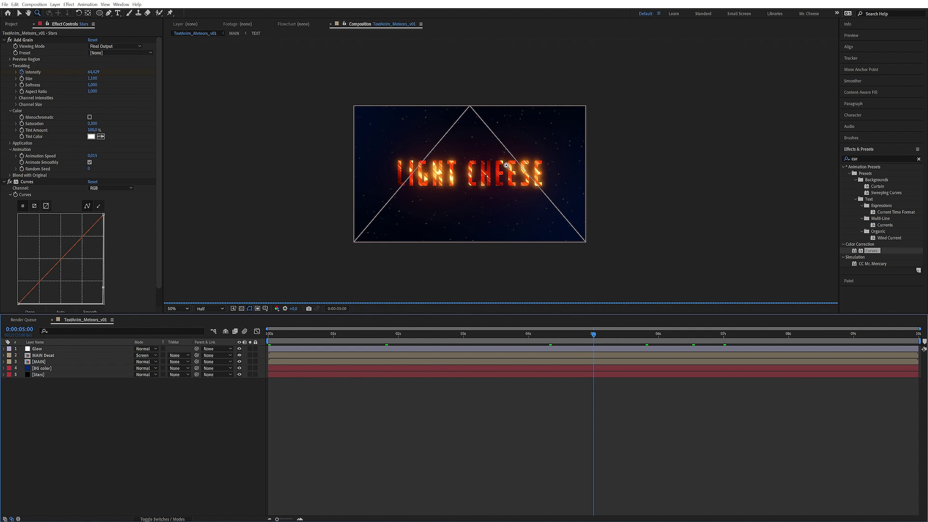
{"action": "left_click", "coordinate": [54, 362]}
{"action": "left_click", "coordinate": [51, 376]}
{"action": "left_click", "coordinate": [55, 363]}
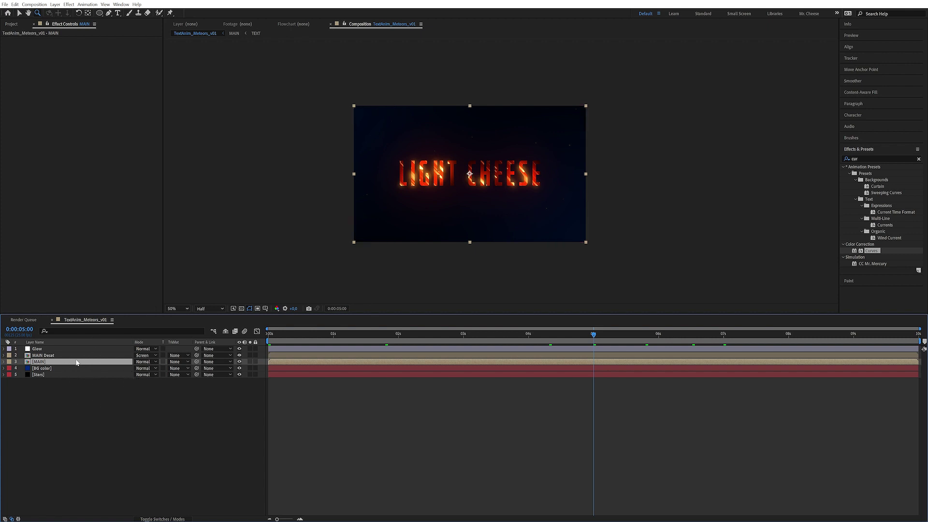
Run the Fake_DOF_Particles_v001.jsx script and confirm it with the ALPHA track matte
{"action": "left_click", "coordinate": [5, 4]}
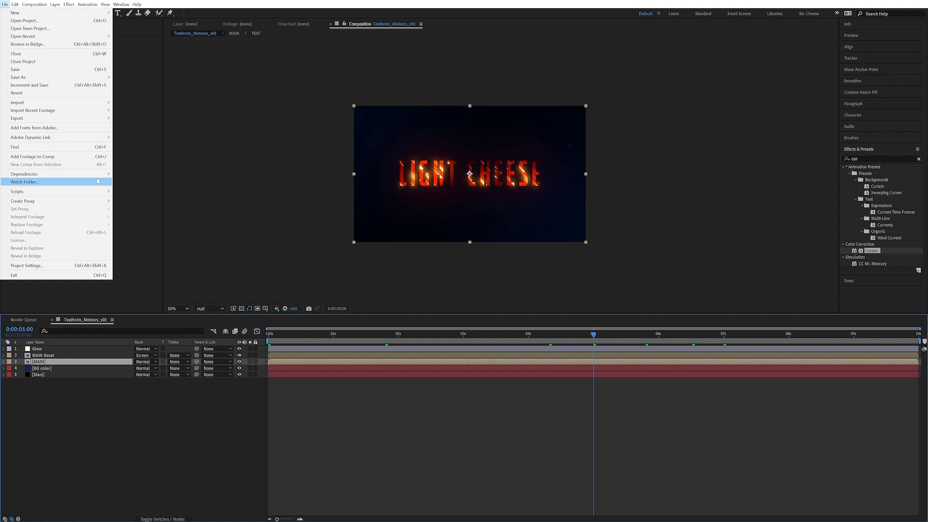
{"action": "mouse_move", "coordinate": [65, 191]}
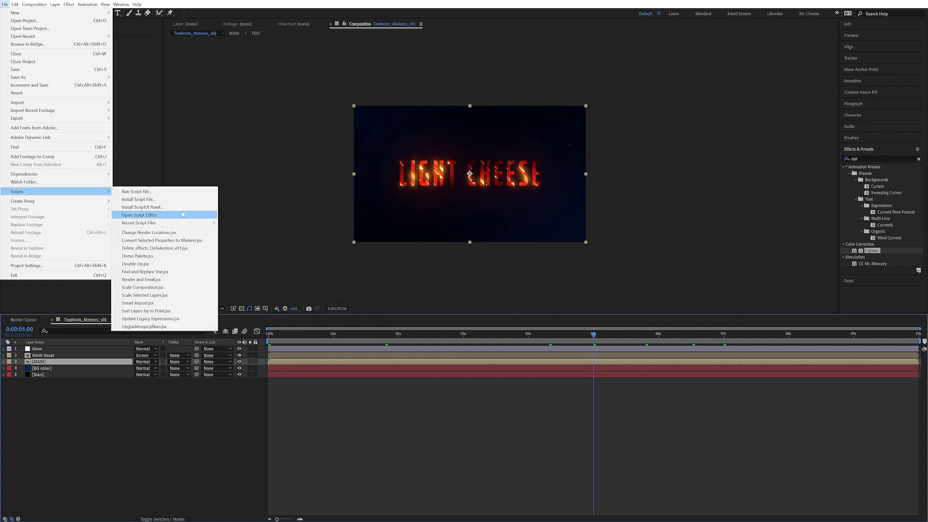
{"action": "left_click", "coordinate": [160, 214]}
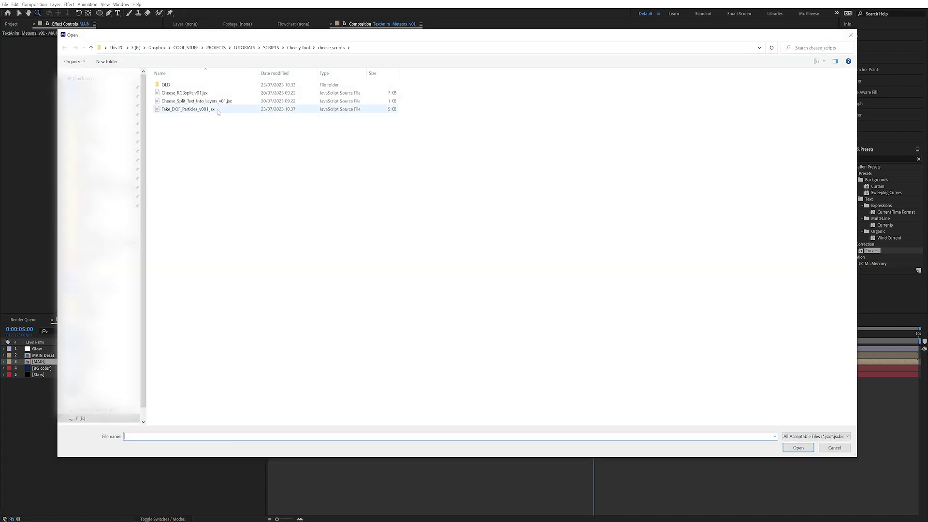
{"action": "double_click", "coordinate": [218, 110]}
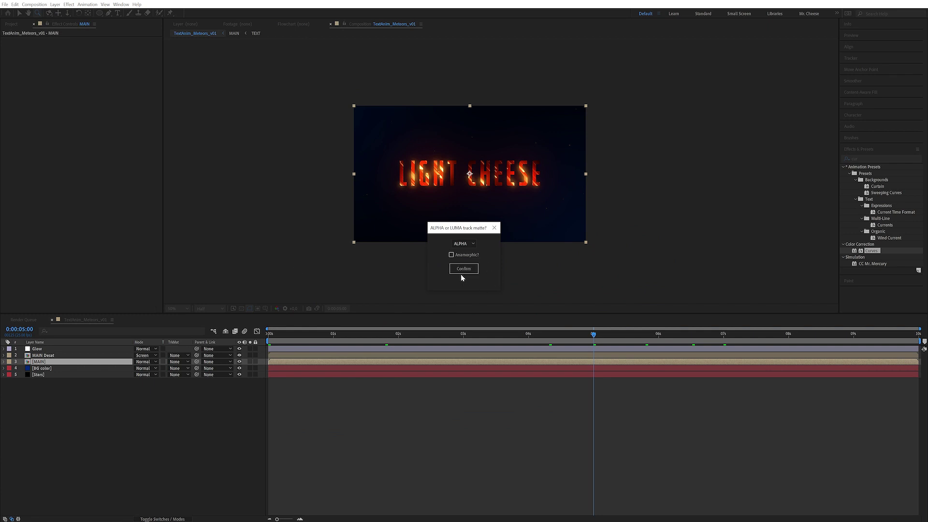
{"action": "left_click_drag", "start_coordinate": [471, 232], "coordinate": [426, 243]}
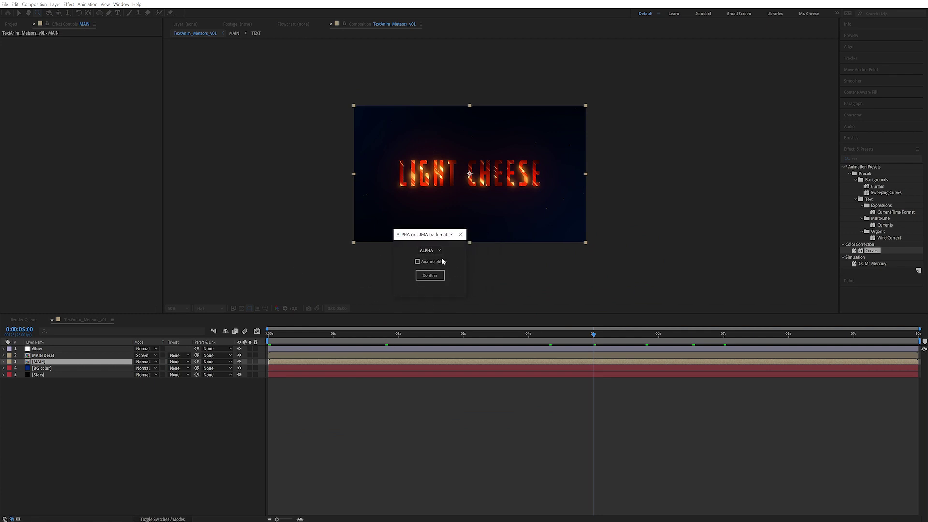
{"action": "left_click", "coordinate": [433, 251]}
{"action": "left_click", "coordinate": [431, 253]}
{"action": "left_click", "coordinate": [430, 275]}
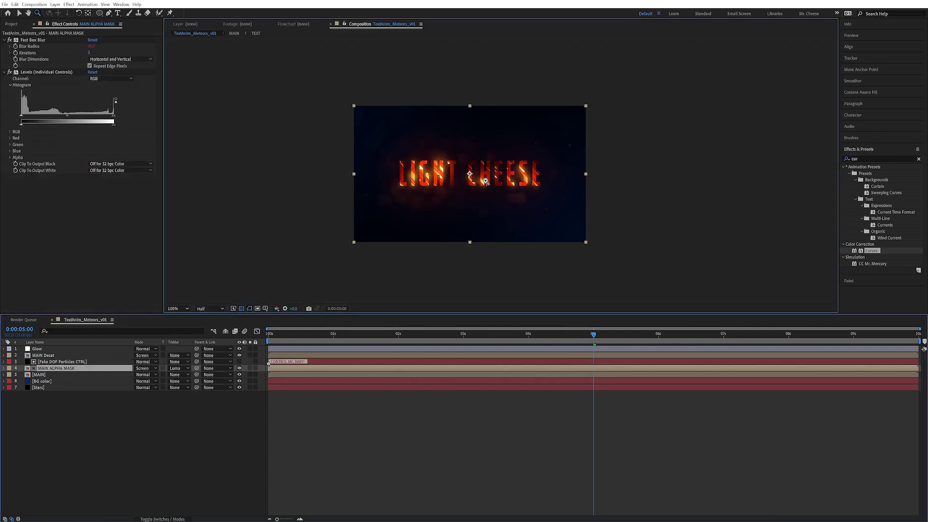
View the comp at 100%, check frames up to 0:00:07:00, and select Fake DOF Particles CTRL
{"action": "left_click", "coordinate": [455, 190]}
{"action": "left_click", "coordinate": [367, 336]}
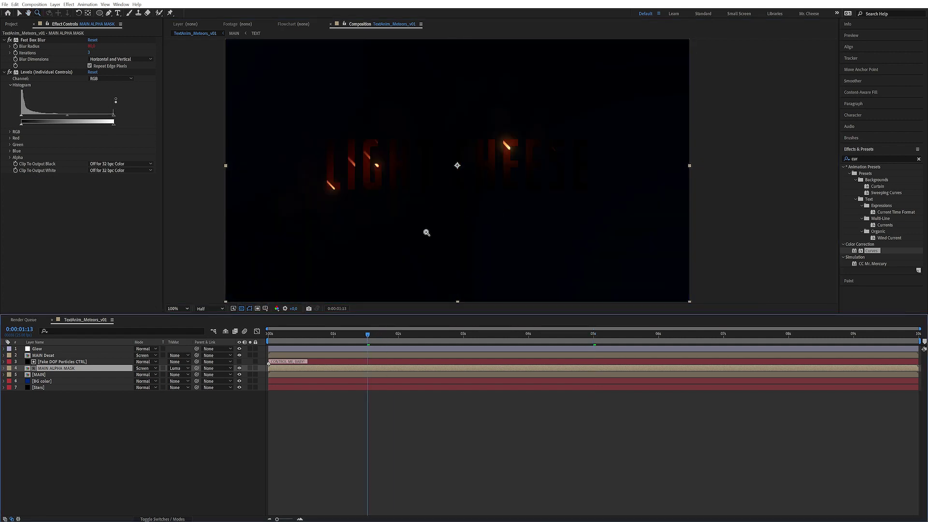
{"action": "left_click", "coordinate": [419, 334]}
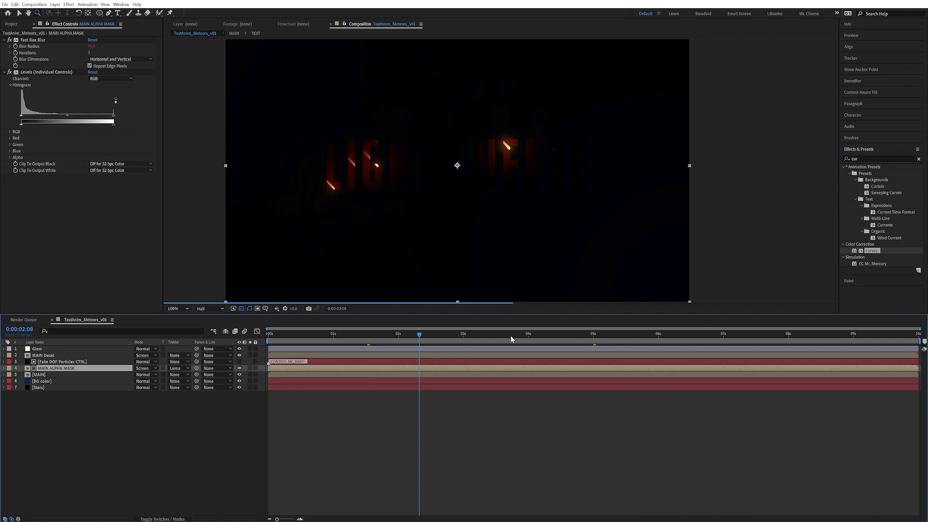
{"action": "left_click", "coordinate": [520, 336]}
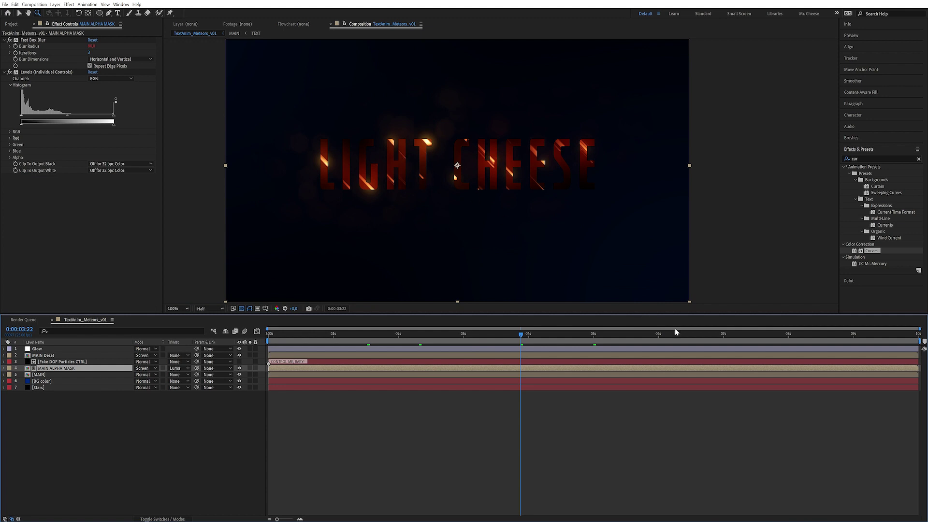
{"action": "left_click", "coordinate": [725, 335]}
{"action": "left_click_drag", "start_coordinate": [725, 337], "coordinate": [724, 339]}
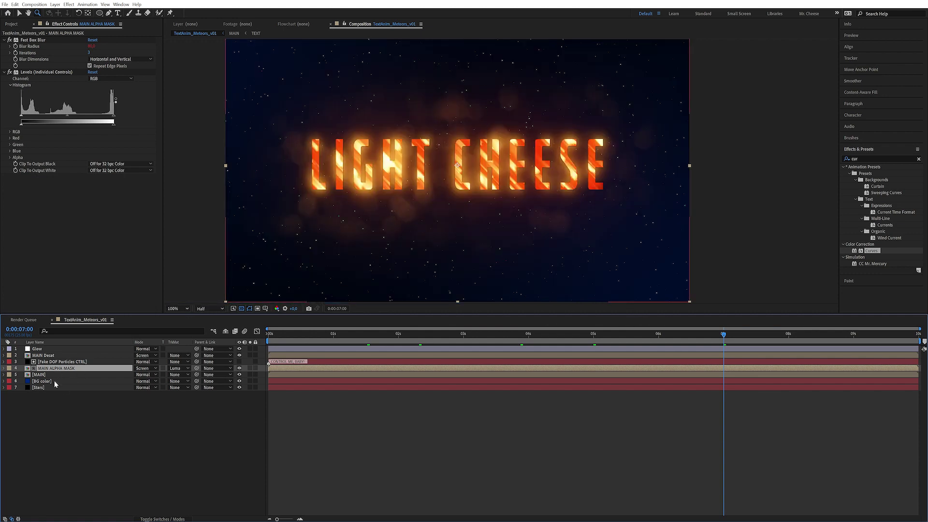
{"action": "left_click", "coordinate": [64, 362]}
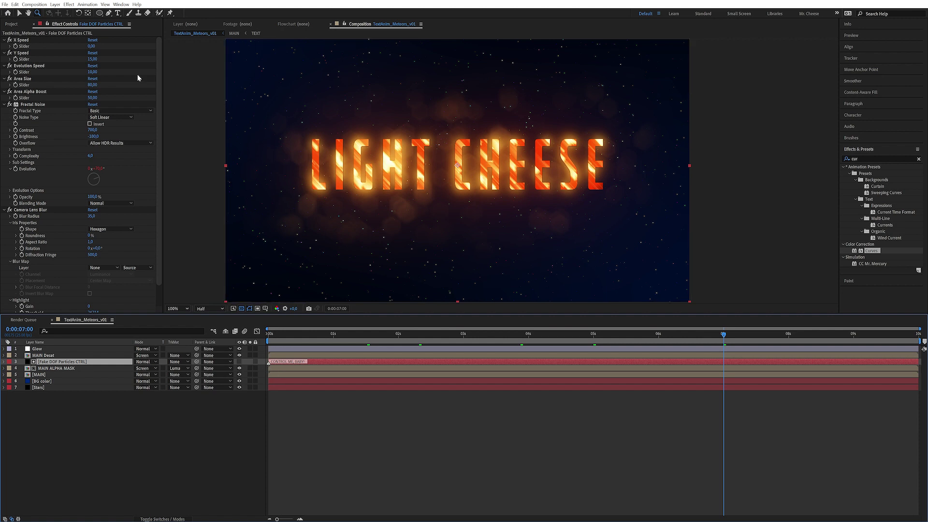
Solo MAIN ALPHA MASK over black and scrub frames through about 0:00:06:11
{"action": "left_click", "coordinate": [92, 59]}
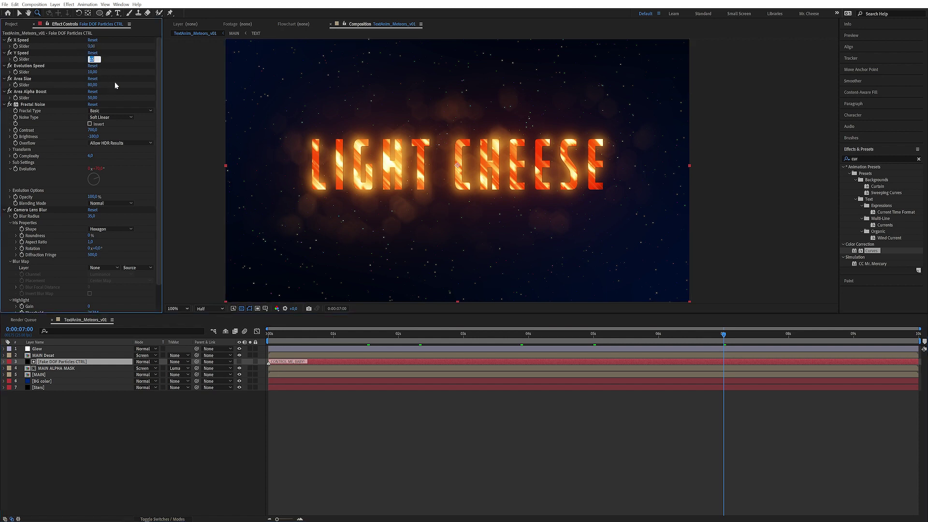
{"action": "left_click", "coordinate": [249, 368]}
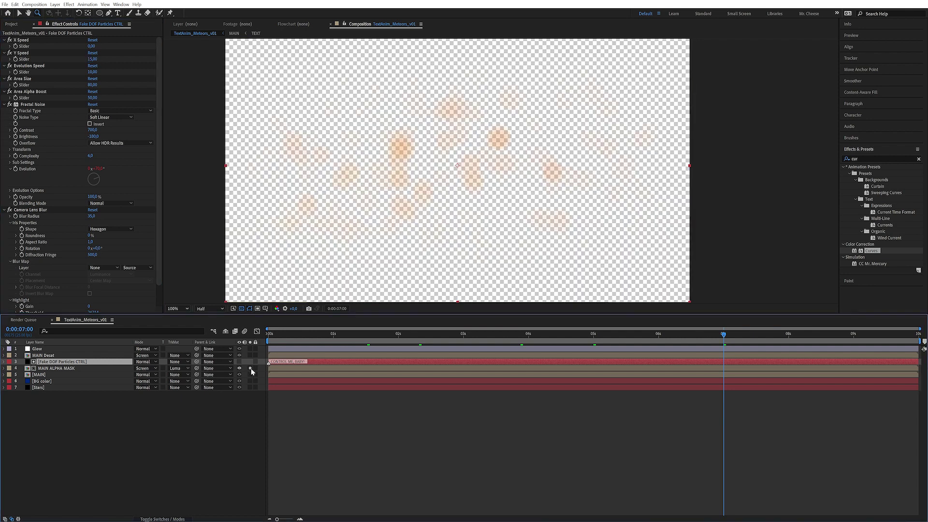
{"action": "left_click", "coordinate": [241, 309]}
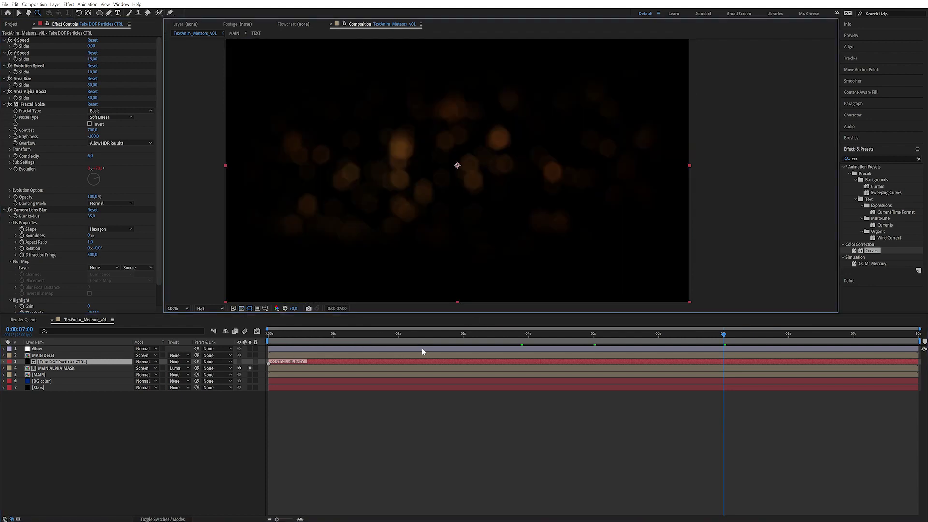
{"action": "left_click", "coordinate": [388, 336]}
{"action": "left_click", "coordinate": [518, 335]}
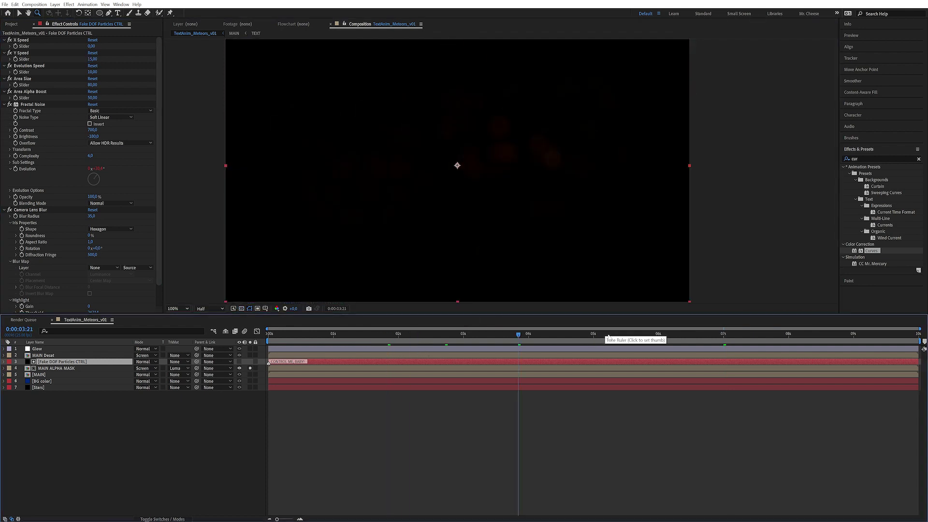
{"action": "left_click", "coordinate": [621, 337]}
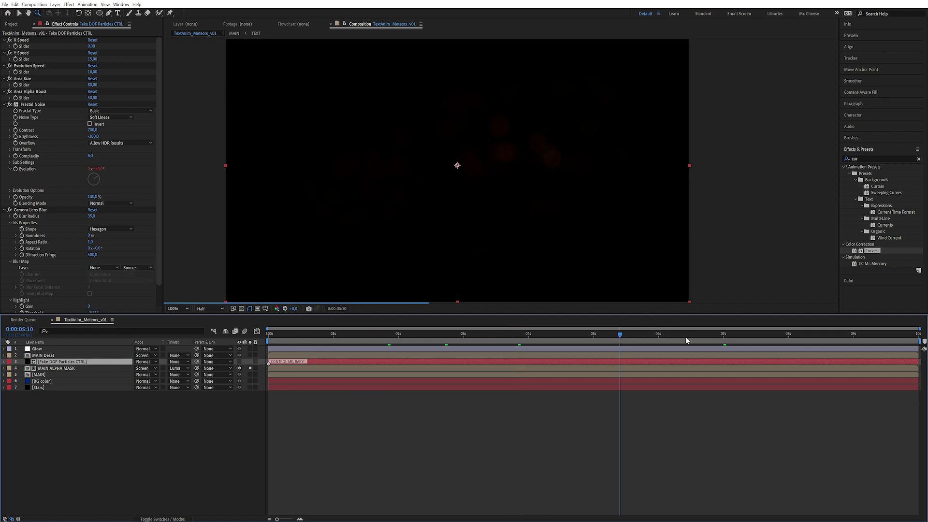
{"action": "left_click", "coordinate": [687, 337]}
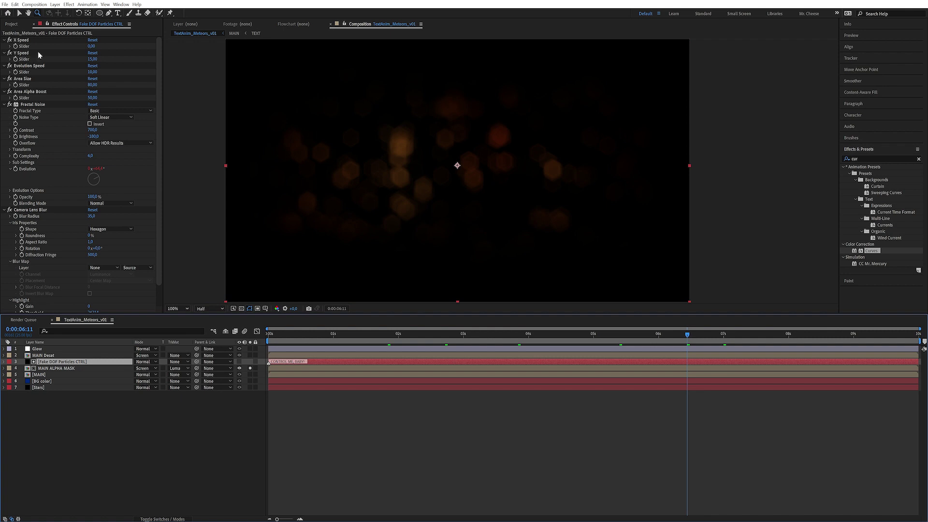
Set Area Size to 120, then tune Area Size and Area Alpha Boost (67) and unsolo
{"action": "left_click", "coordinate": [92, 72]}
{"action": "key", "text": "Return"}
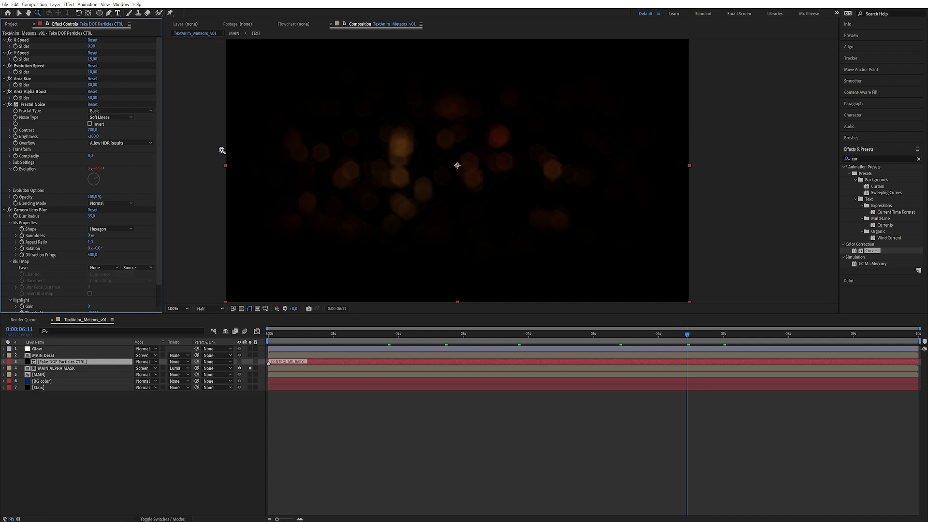
{"action": "left_click", "coordinate": [91, 85]}
{"action": "type", "text": "120"}
{"action": "key", "text": "Return"}
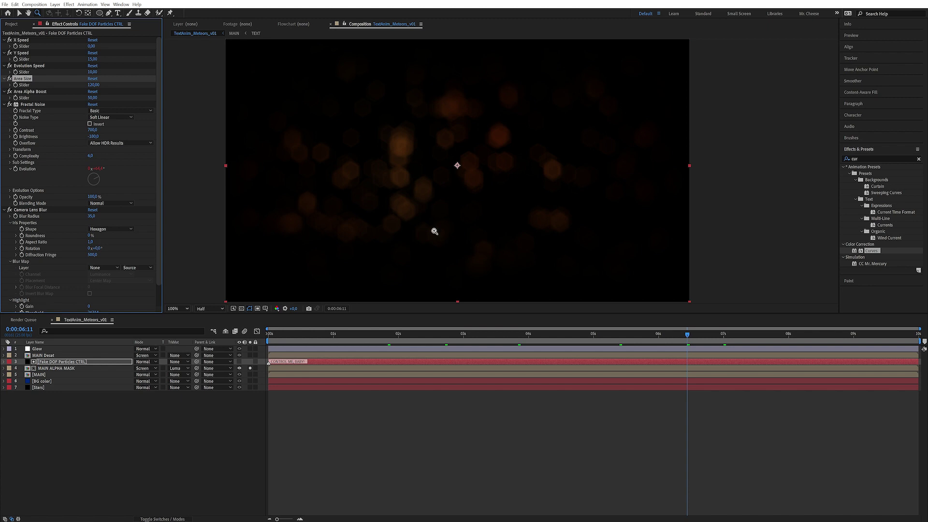
{"action": "left_click_drag", "start_coordinate": [77, 87], "coordinate": [90, 85]}
{"action": "left_click_drag", "start_coordinate": [95, 98], "coordinate": [116, 93]}
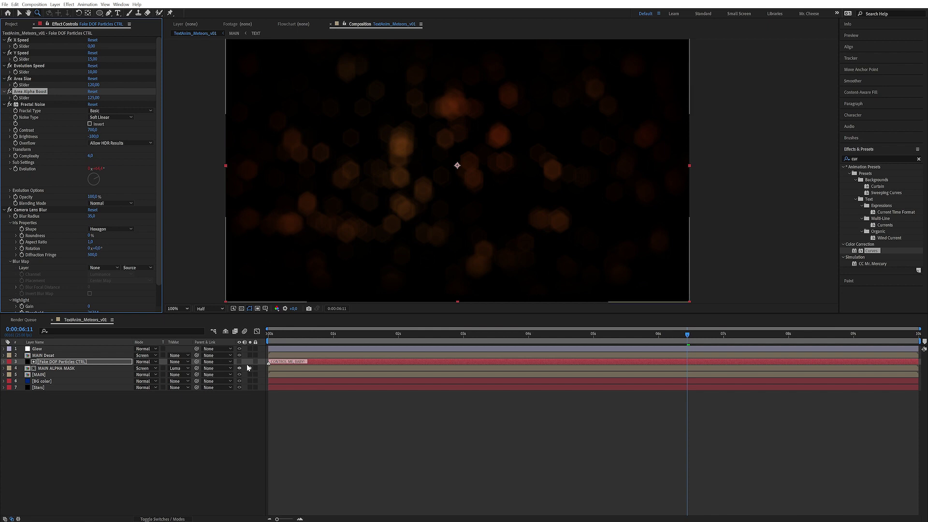
{"action": "left_click", "coordinate": [250, 368]}
{"action": "left_click_drag", "start_coordinate": [90, 99], "coordinate": [63, 91]}
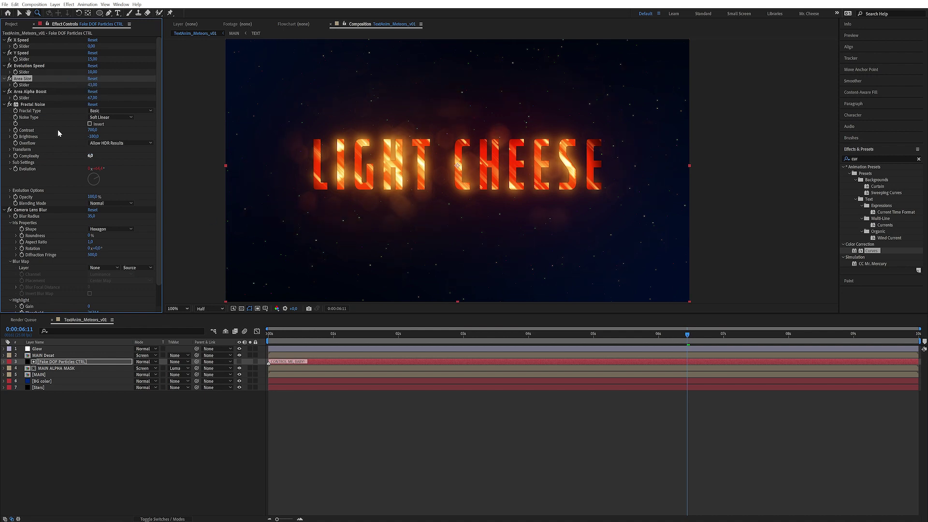
{"action": "left_click", "coordinate": [116, 416]}
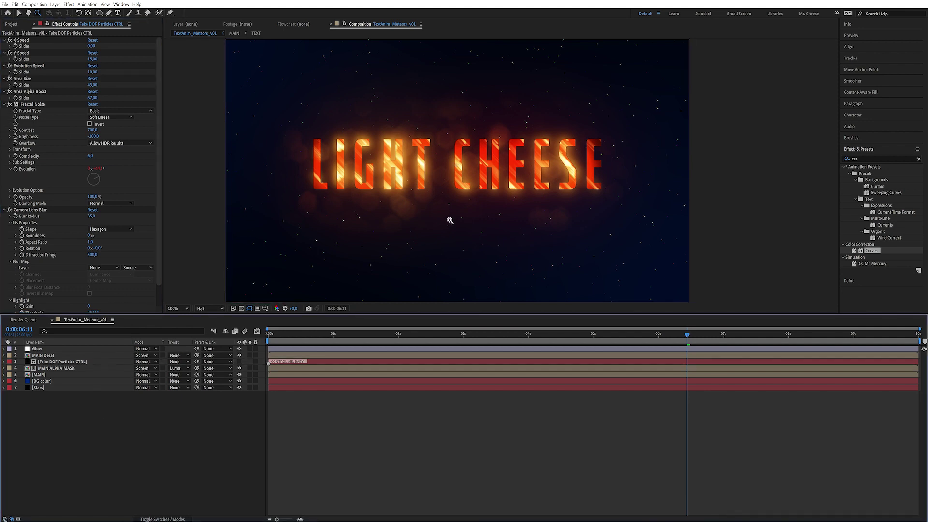
Duplicate the particle and mask layers and rename the copy Fake DOF Particles CTRL 2
{"action": "left_click", "coordinate": [57, 369]}
{"action": "left_click", "coordinate": [67, 362], "text": "shift"}
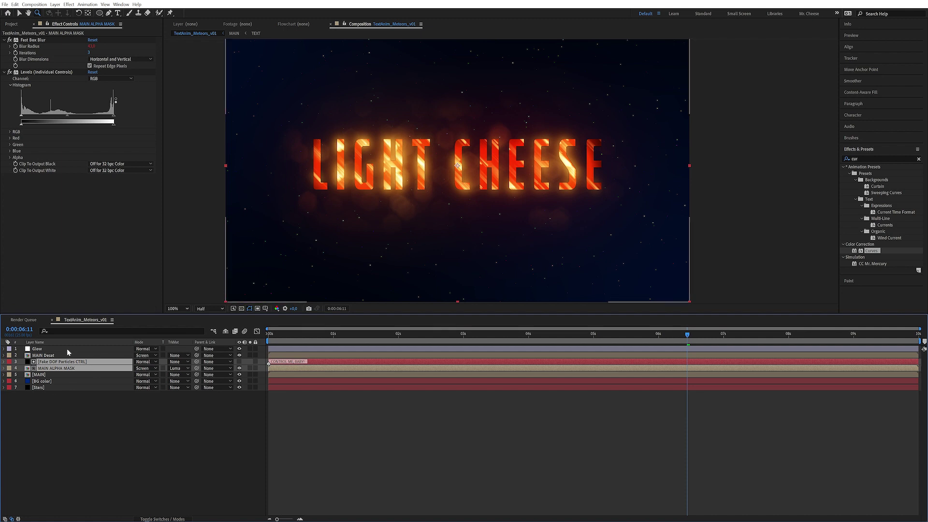
{"action": "key", "text": "ctrl+d"}
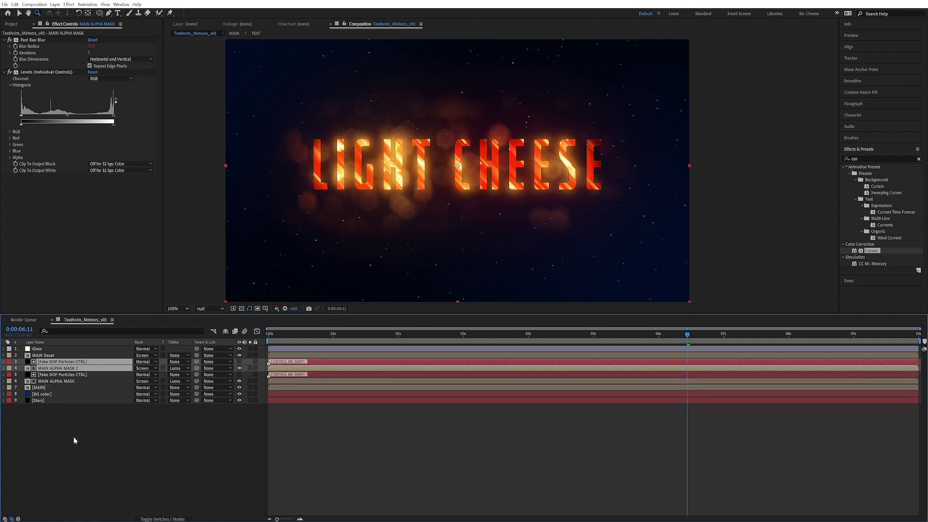
{"action": "left_click", "coordinate": [73, 437]}
{"action": "left_click", "coordinate": [87, 362]}
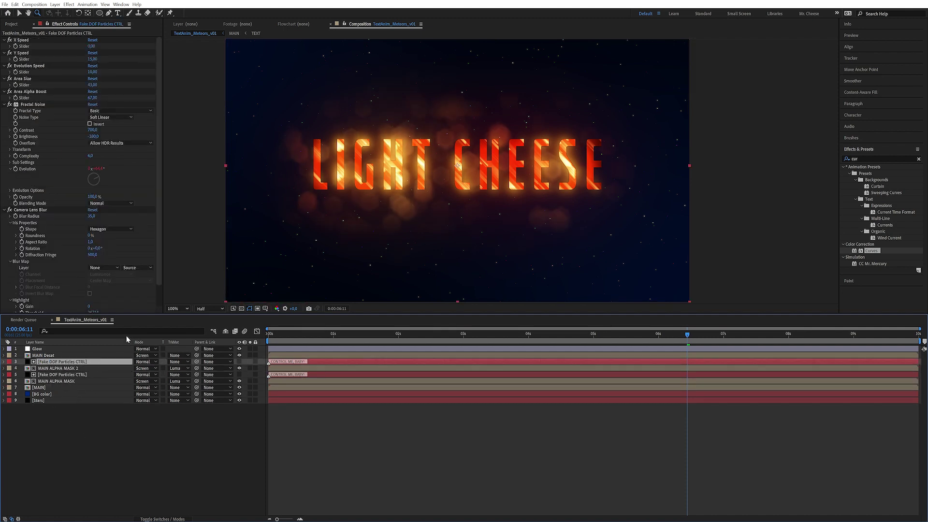
{"action": "key", "text": "Return"}
{"action": "key", "text": "Return"}
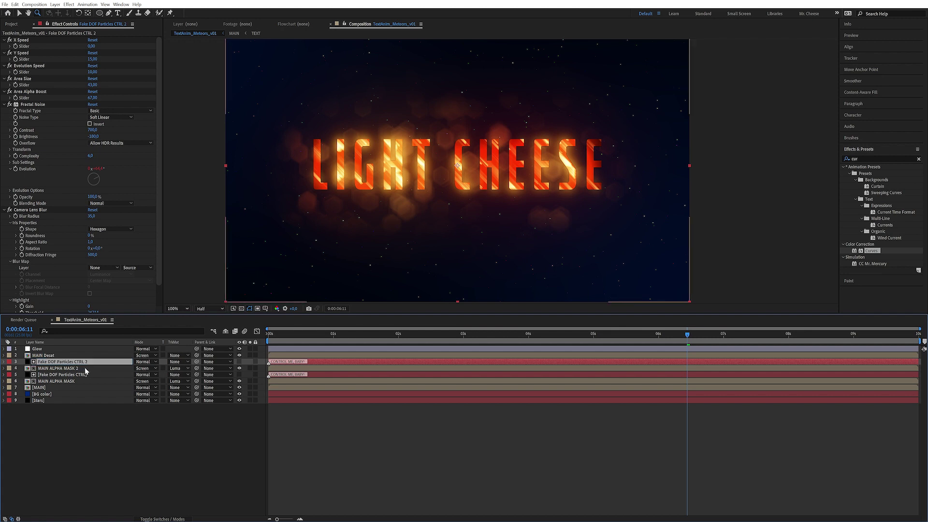
{"action": "left_click", "coordinate": [84, 367]}
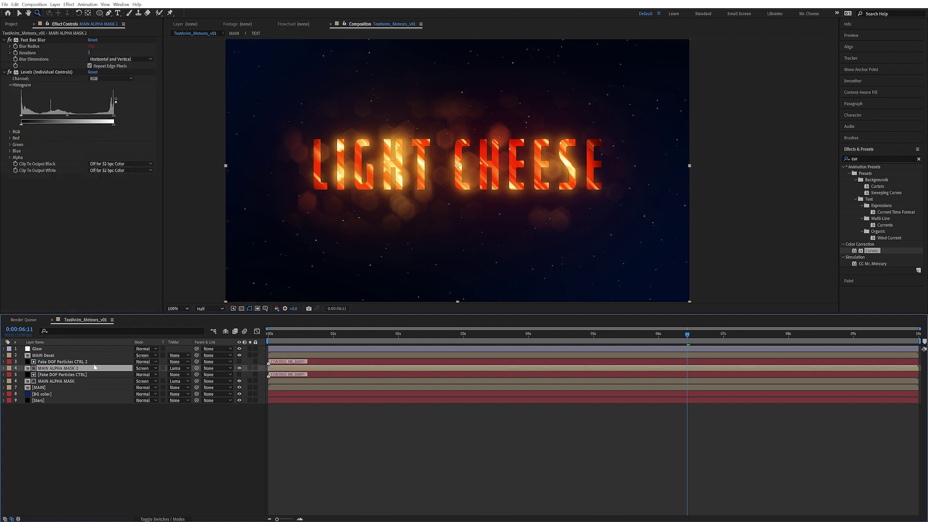
{"action": "key", "text": "ctrl+Up"}
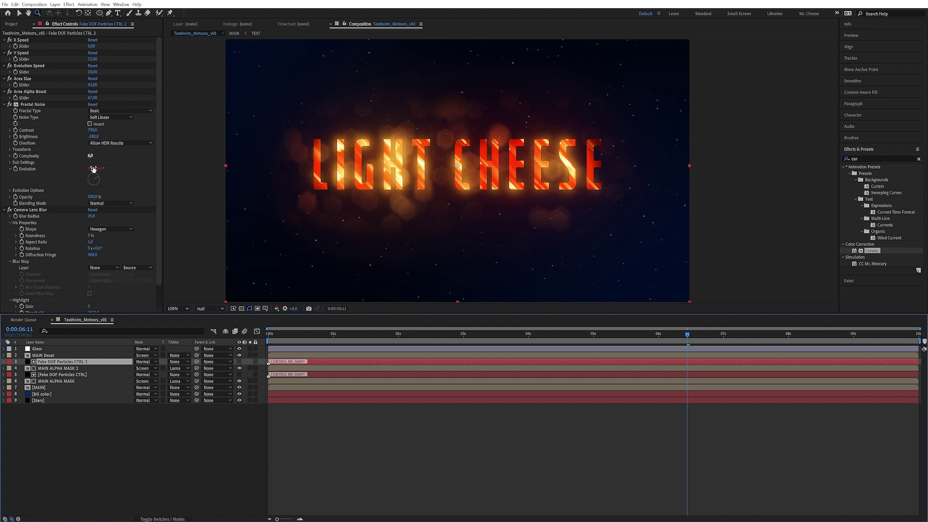
Give the copy Lens Blur radius 8, noise Scale 27 and Brightness -236
{"action": "left_click", "coordinate": [90, 216]}
{"action": "type", "text": "1"}
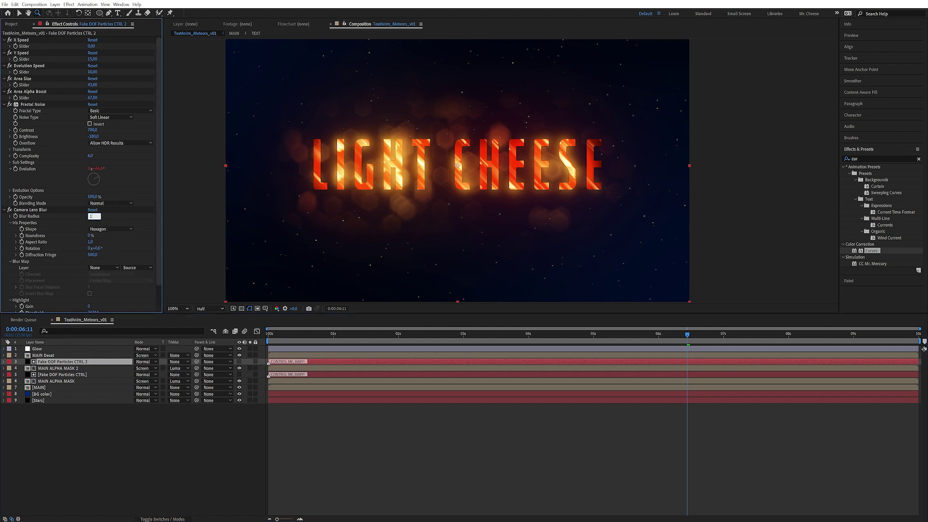
{"action": "type", "text": "5"}
{"action": "key", "text": "Return"}
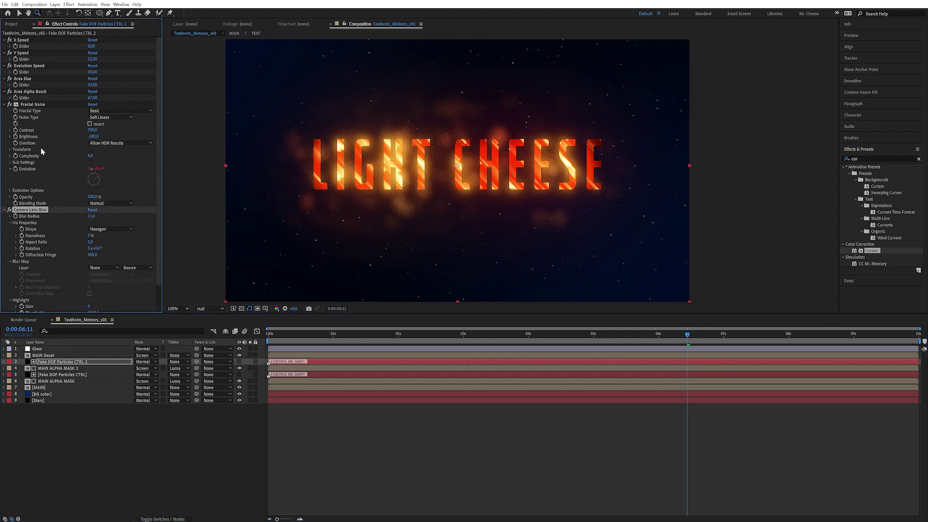
{"action": "left_click", "coordinate": [10, 150]}
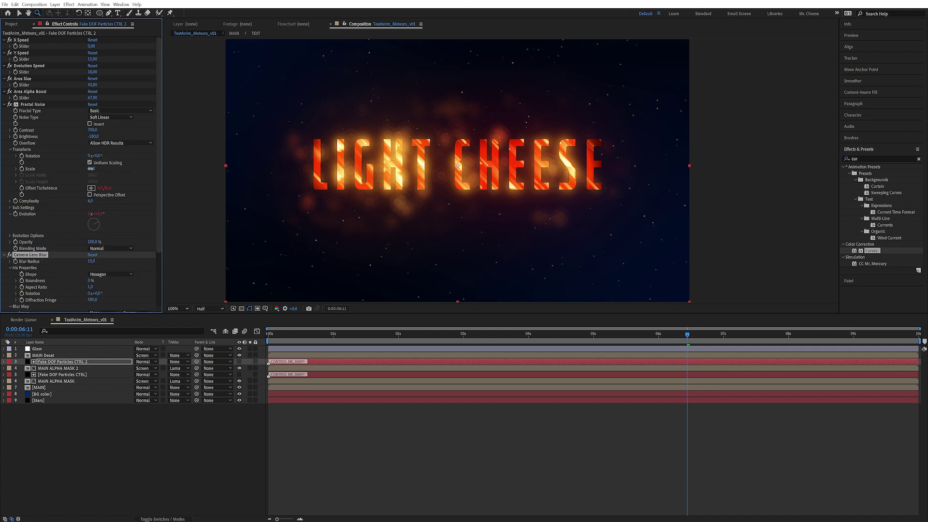
{"action": "mouse_move", "coordinate": [91, 168]}
{"action": "left_mouse_down"}
{"action": "mouse_move", "coordinate": [73, 173]}
{"action": "mouse_move", "coordinate": [86, 172]}
{"action": "left_mouse_up"}
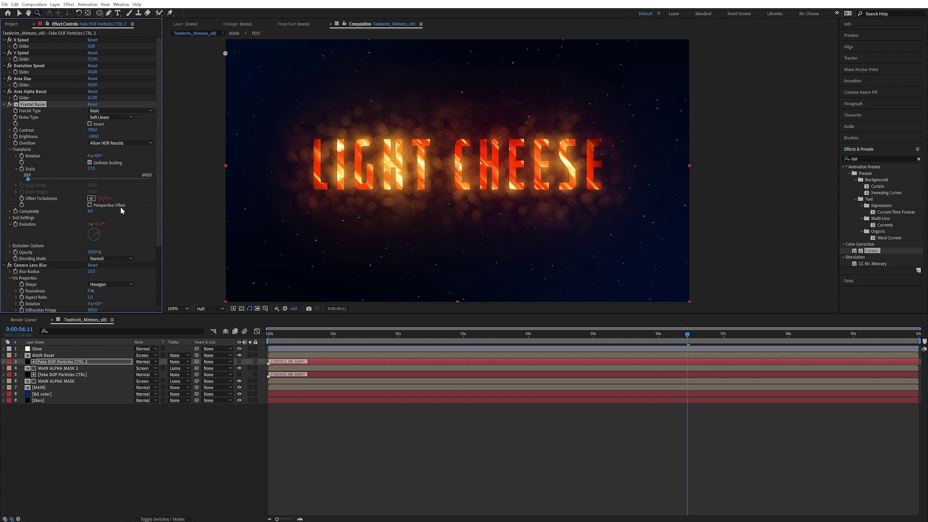
{"action": "left_click_drag", "start_coordinate": [92, 271], "coordinate": [89, 271]}
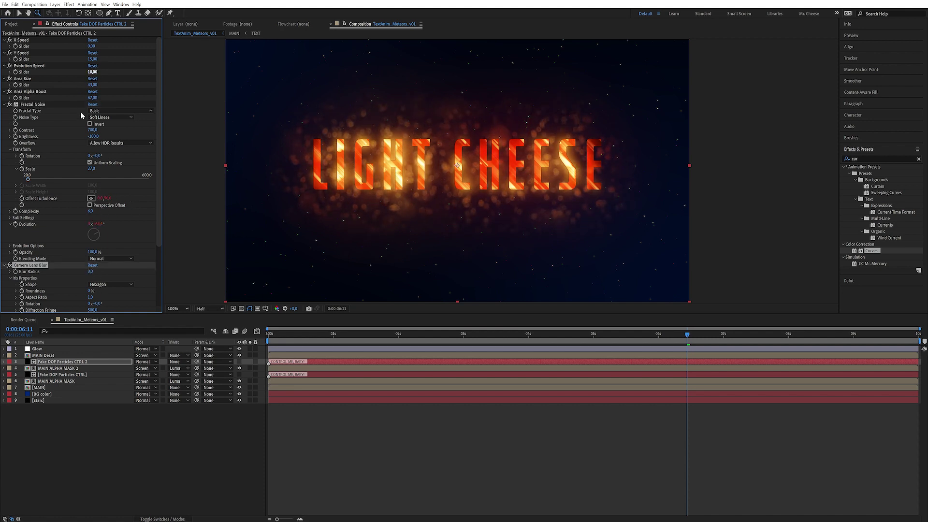
{"action": "left_click", "coordinate": [100, 142]}
{"action": "left_click", "coordinate": [100, 138]}
{"action": "left_click_drag", "start_coordinate": [94, 137], "coordinate": [69, 141]}
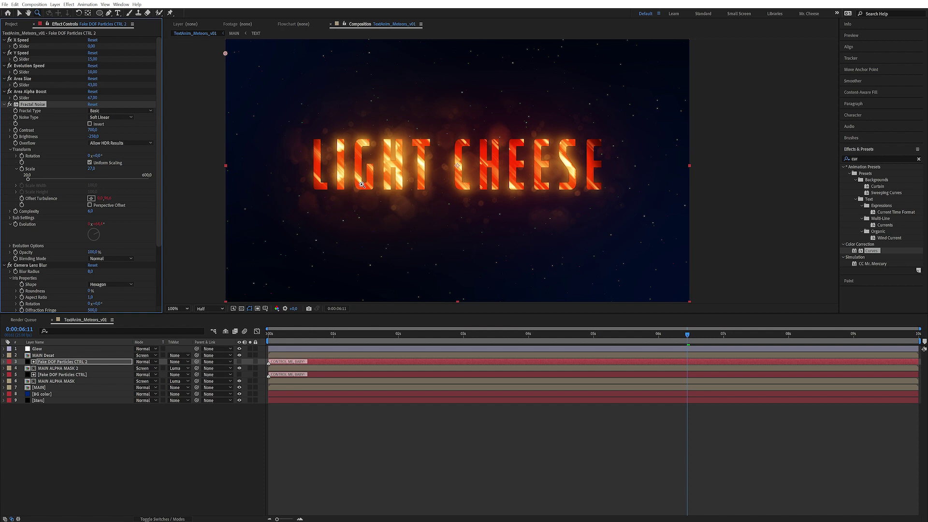
{"action": "left_click", "coordinate": [183, 427]}
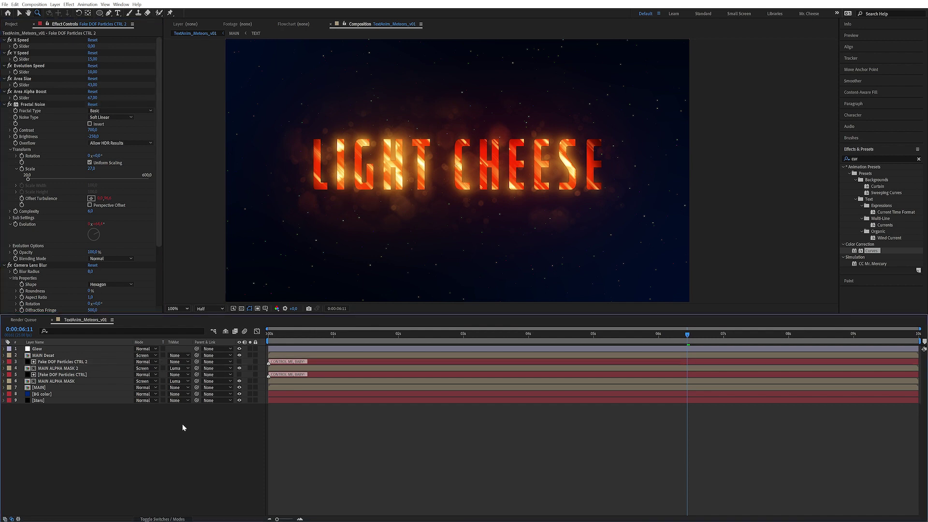
Preview the animation, then play it again from about six seconds
{"action": "key", "text": "space"}
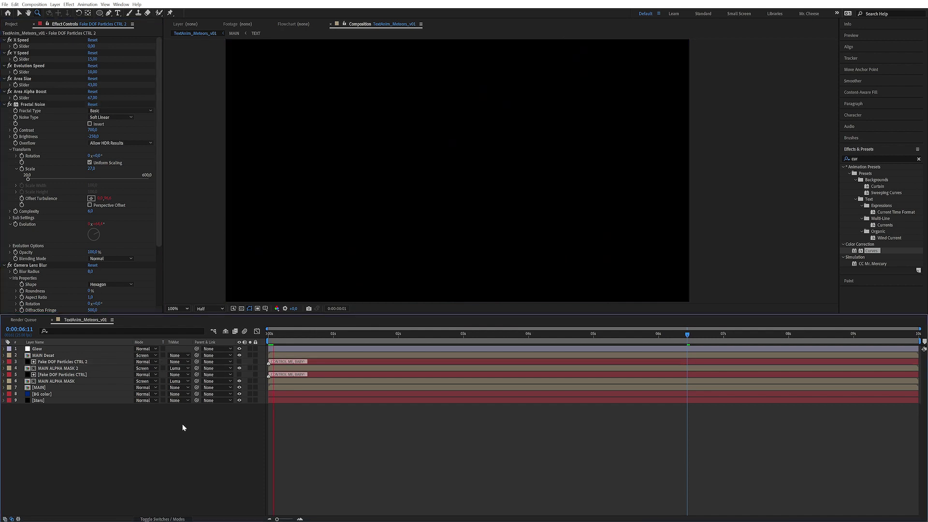
{"action": "key", "text": "space"}
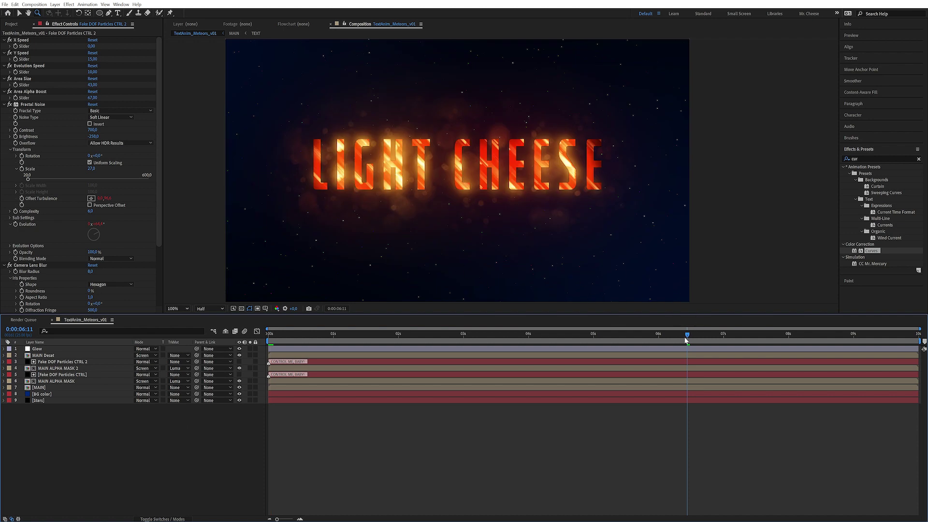
{"action": "left_click", "coordinate": [698, 340]}
{"action": "key", "text": "space"}
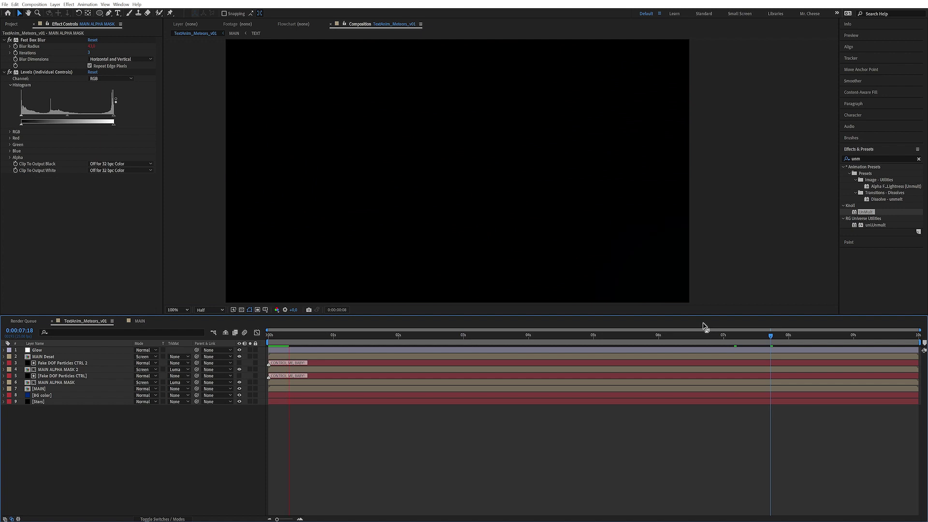
Start the work area at 0:00:03:05 and preview from there
{"action": "left_click", "coordinate": [476, 336]}
{"action": "key", "text": "b"}
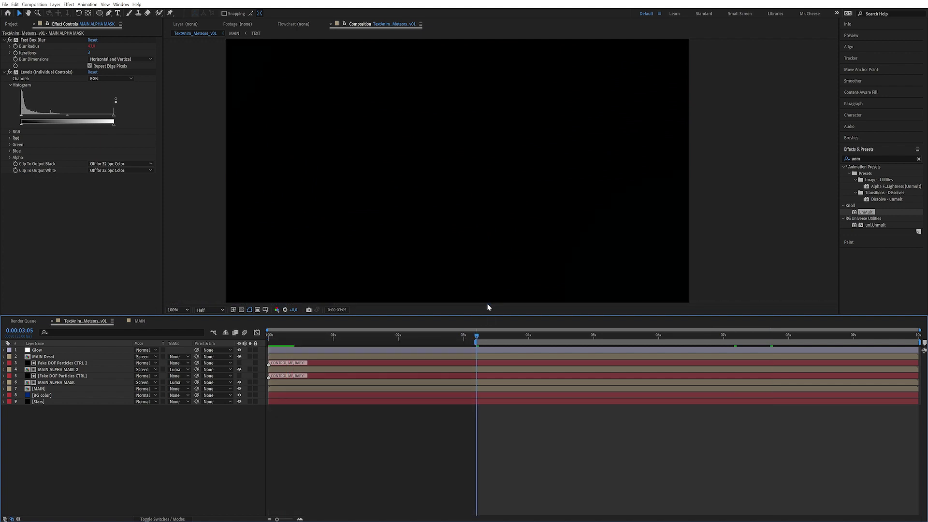
{"action": "key", "text": "space"}
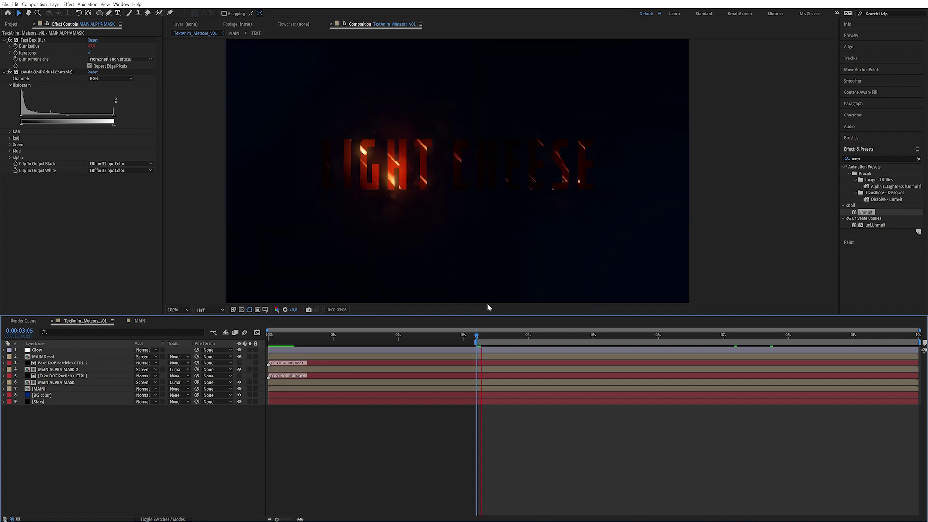